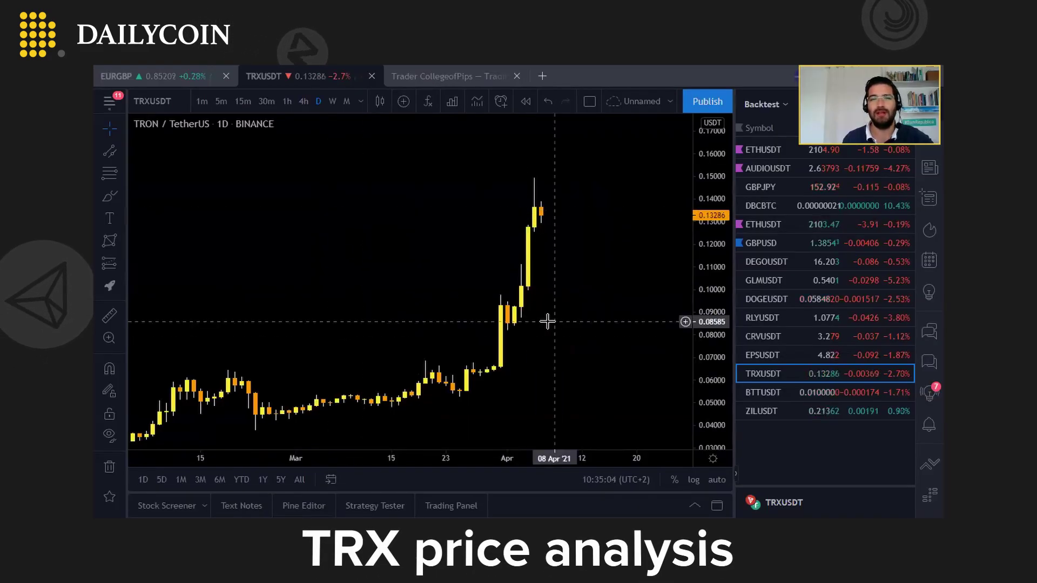
- Switch the TRXUSDT chart from the daily to the 4-hour timeframe and frame the April rally
left_click_drag(530, 316, 477, 288)
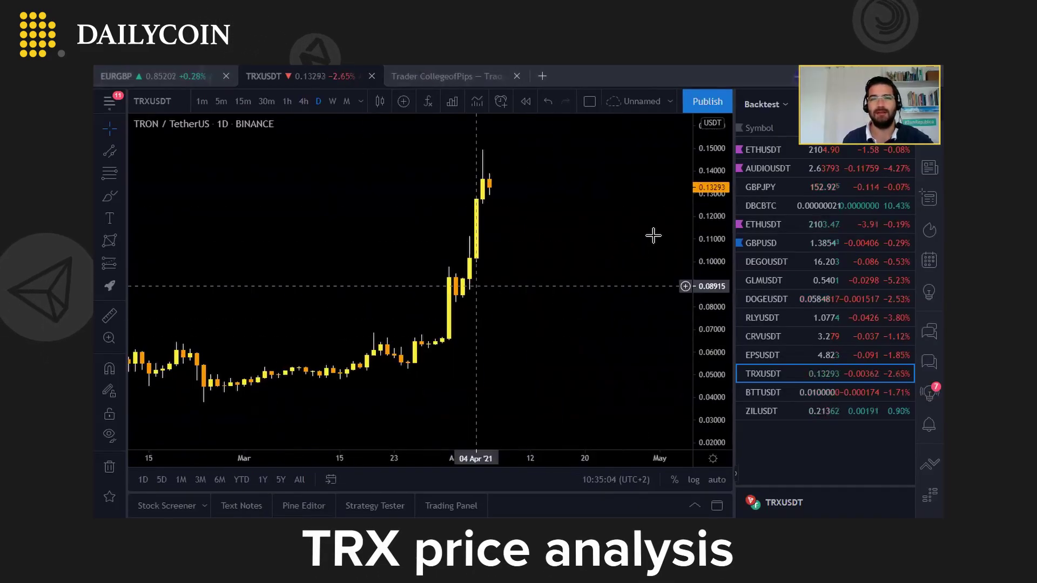
left_click_drag(709, 161, 708, 261)
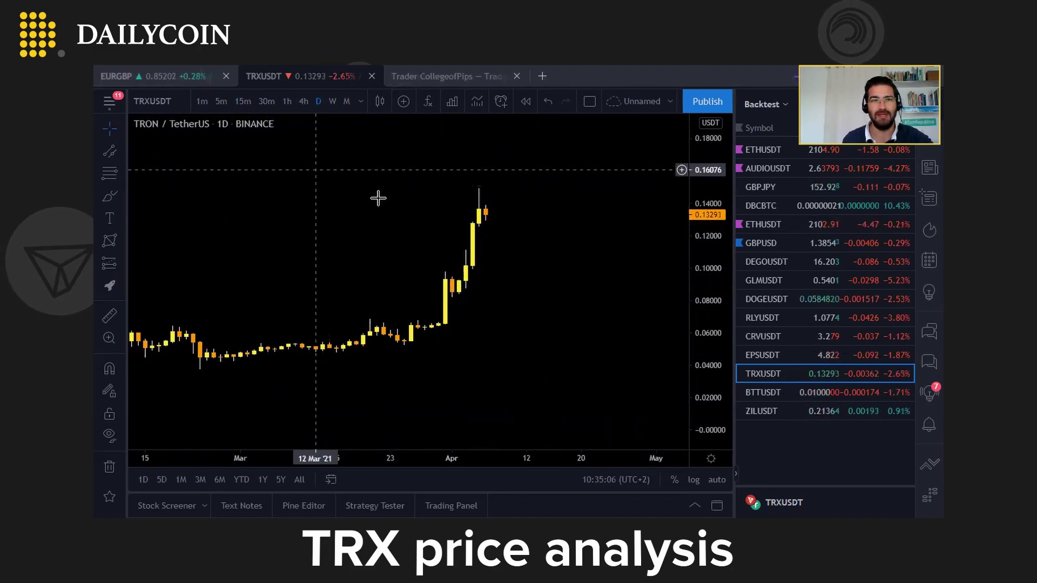
scroll(378, 197, "down", 4)
left_click_drag(573, 258, 541, 301)
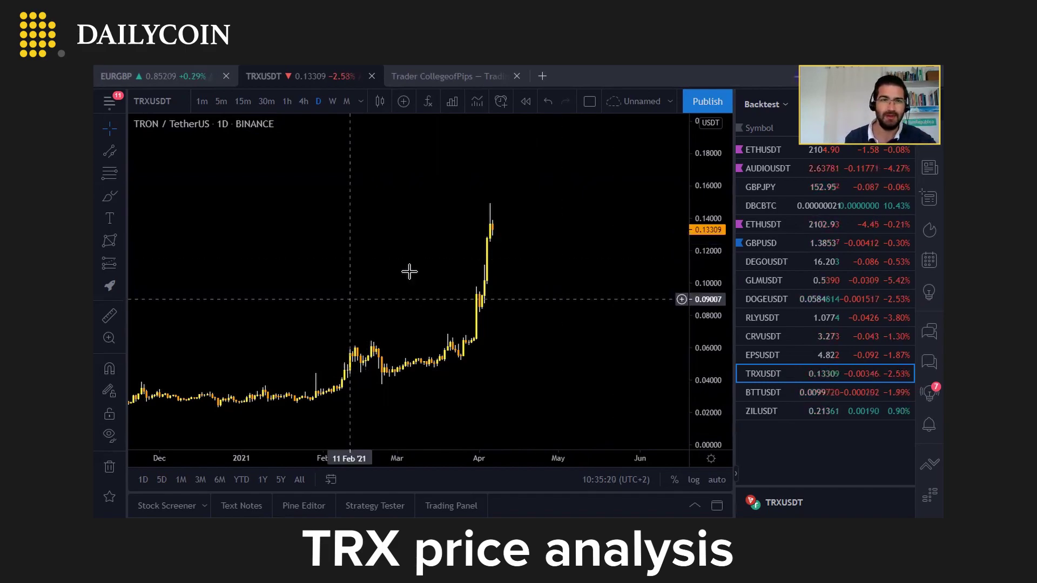
scroll(388, 285, "up", 5)
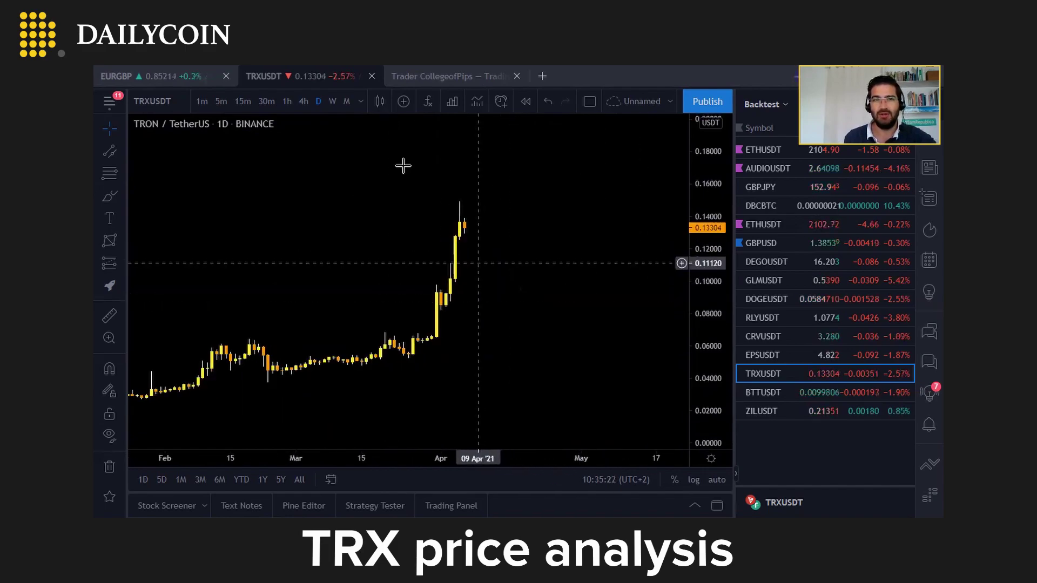
left_click(306, 102)
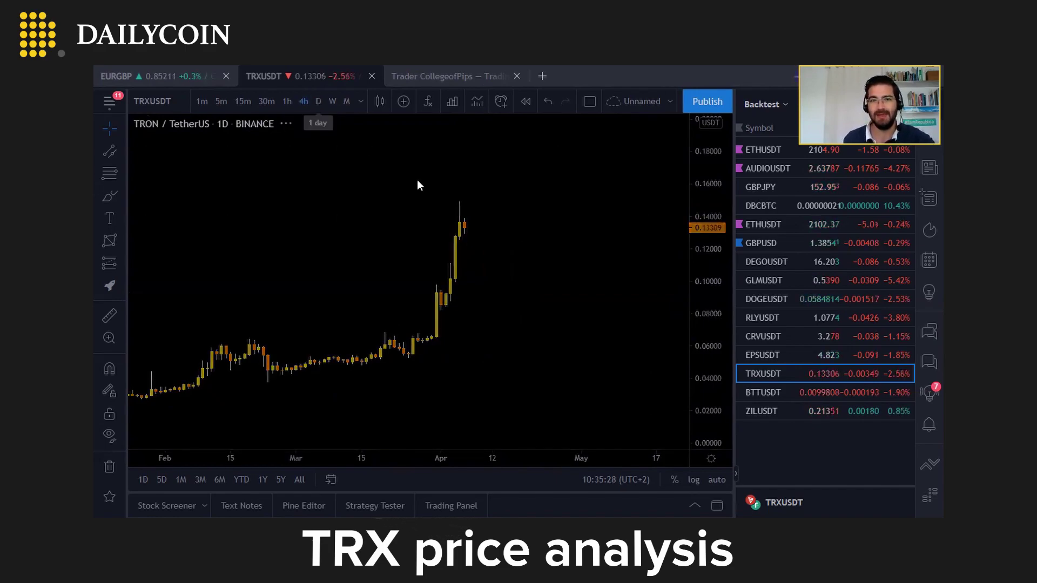
scroll(540, 276, "up", 5)
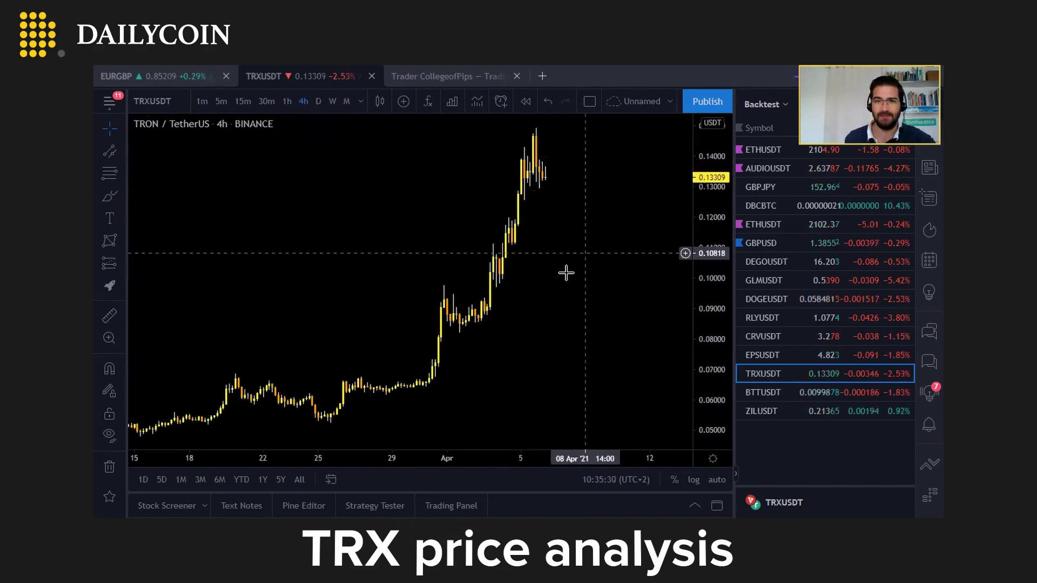
left_click_drag(551, 318, 555, 274)
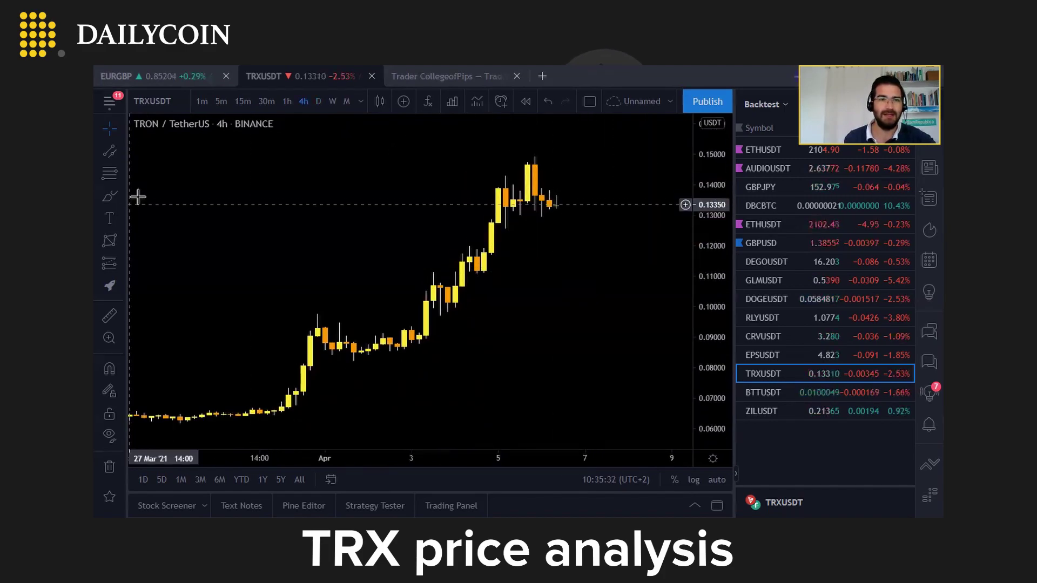
- Draw a parallel channel around the April rally, with its lower line from about 0.0812 on 02 Apr to 0.1372 on 06 Apr
scroll(313, 367, "up", 2)
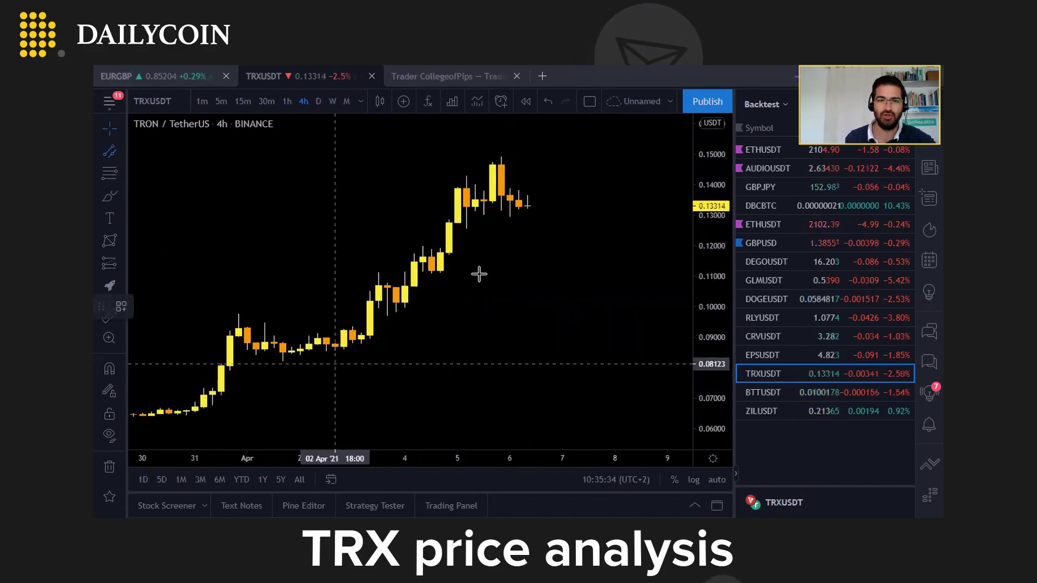
left_click(335, 364)
left_click_drag(544, 197, 545, 194)
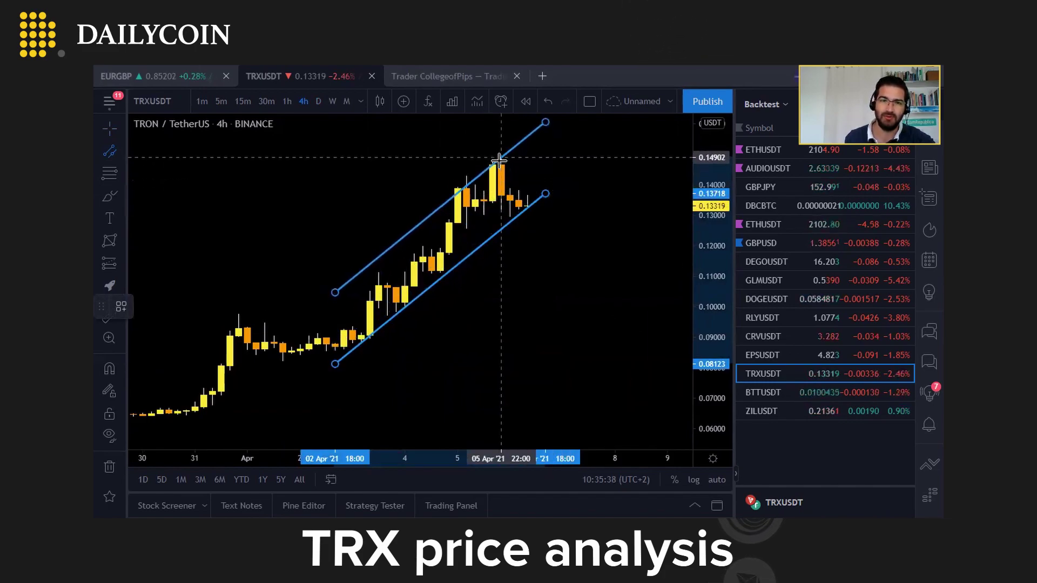
left_click(502, 170)
left_click_drag(557, 279, 607, 287)
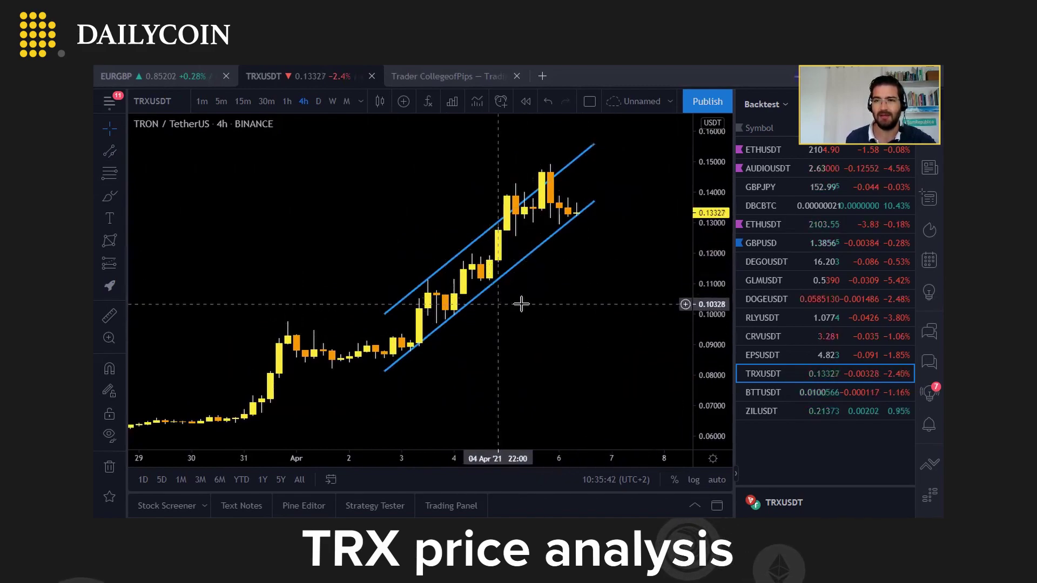
left_click_drag(521, 300, 469, 270)
left_click_drag(566, 277, 576, 312)
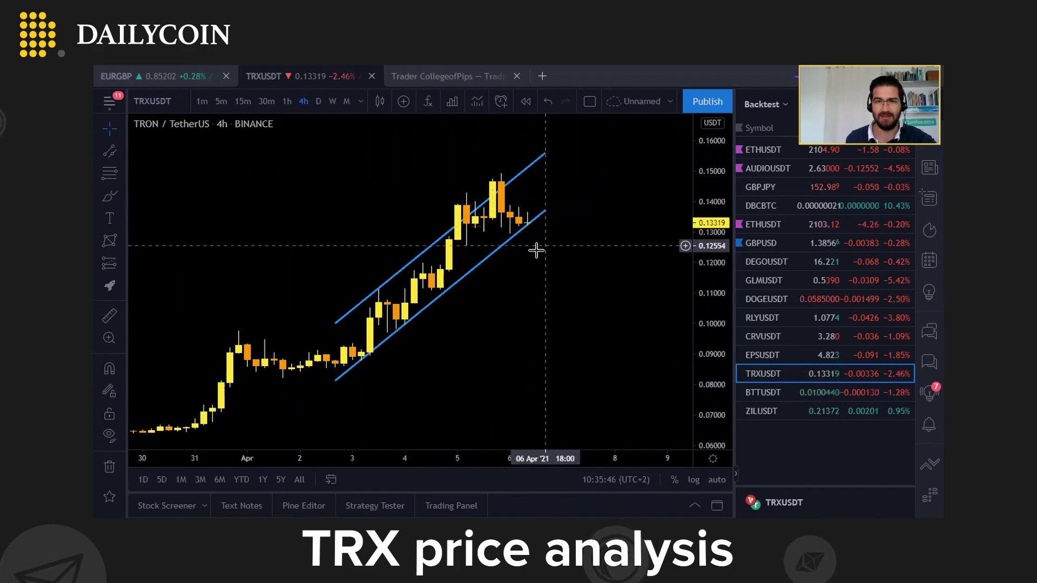
- Draw a thin horizontal rectangle at about 0.131 as a support zone, from 02 Apr across the latest candles
scroll(521, 262, "down", 3)
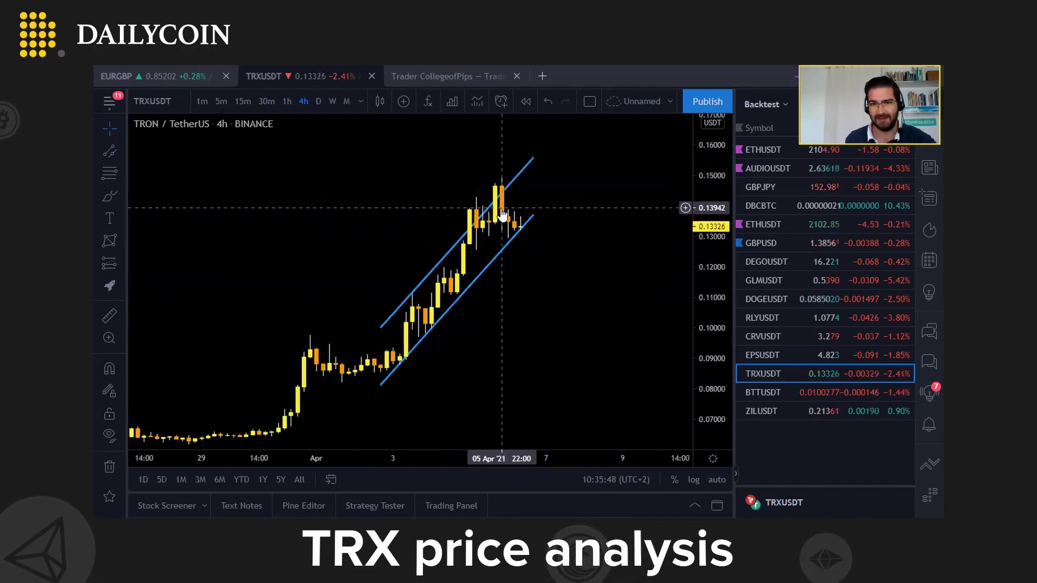
left_click(117, 195)
left_click(141, 273)
left_click(361, 232)
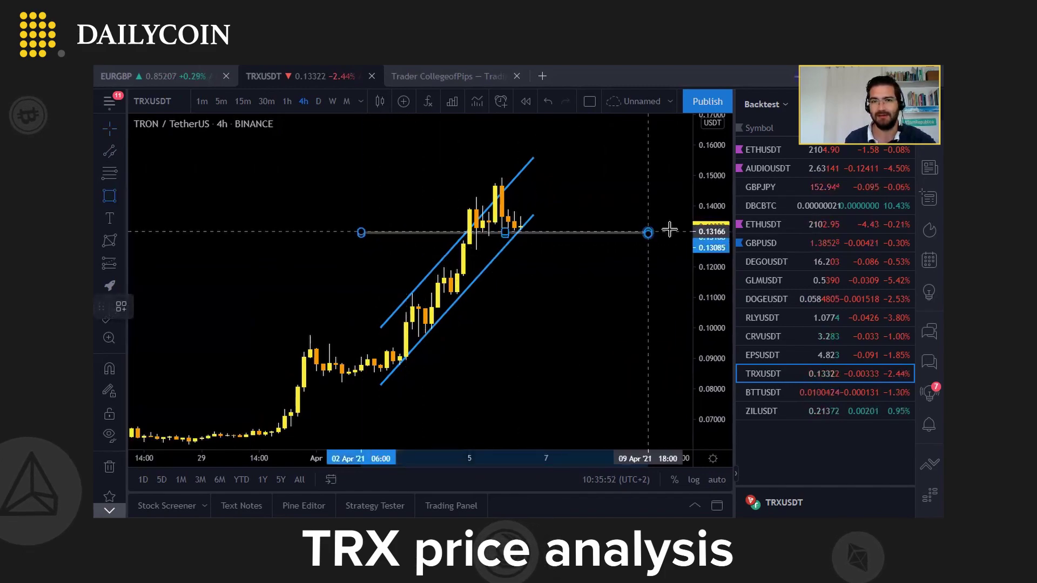
left_click(668, 232)
left_click_drag(550, 317, 519, 284)
scroll(646, 287, "up", 2)
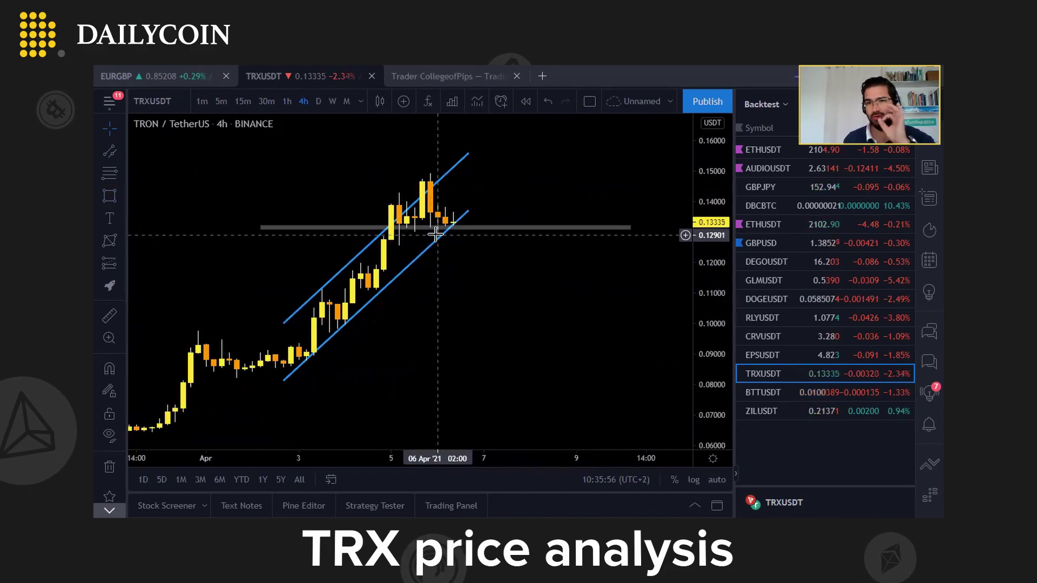
left_click_drag(484, 271, 516, 275)
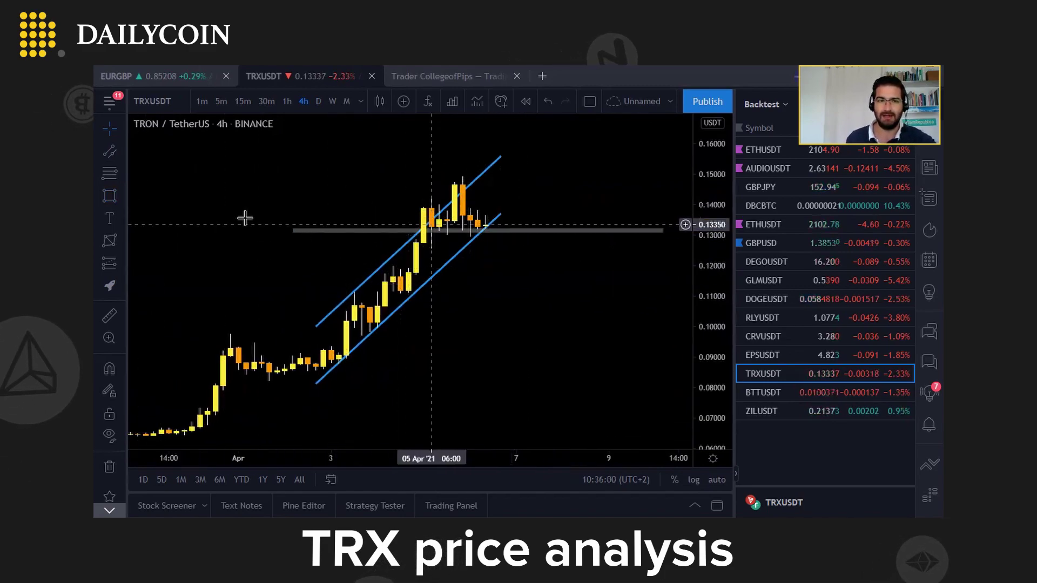
- Sketch Brush marks circling the latest candles with an upward stroke at the grey zone, and undo them
left_click(121, 200)
left_click(184, 194)
mouse_move(521, 218)
left_mouse_down()
mouse_move(517, 236)
mouse_move(493, 212)
mouse_move(517, 195)
mouse_move(546, 202)
left_mouse_up()
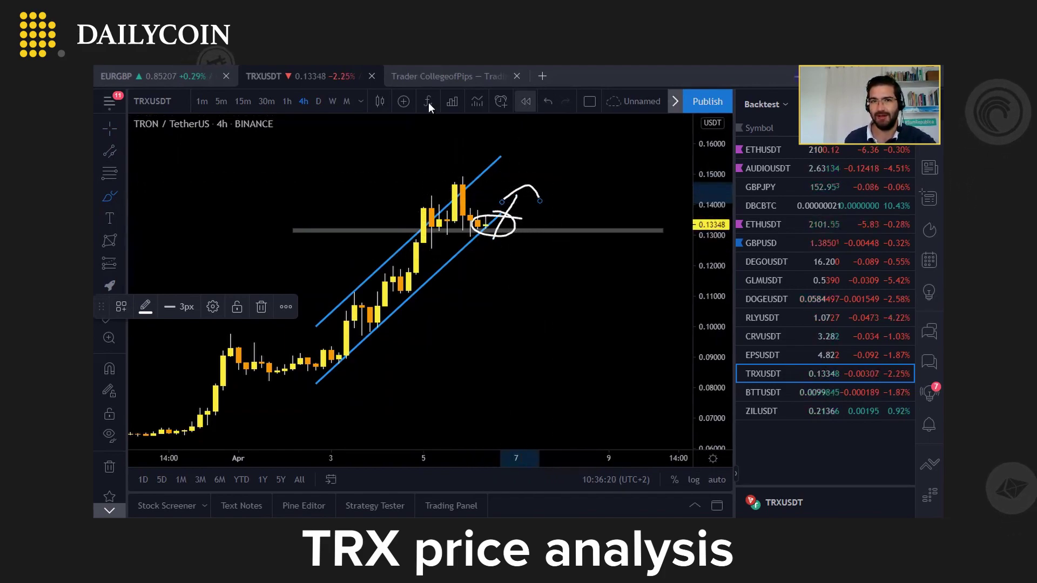
left_click(547, 101)
left_click(549, 101)
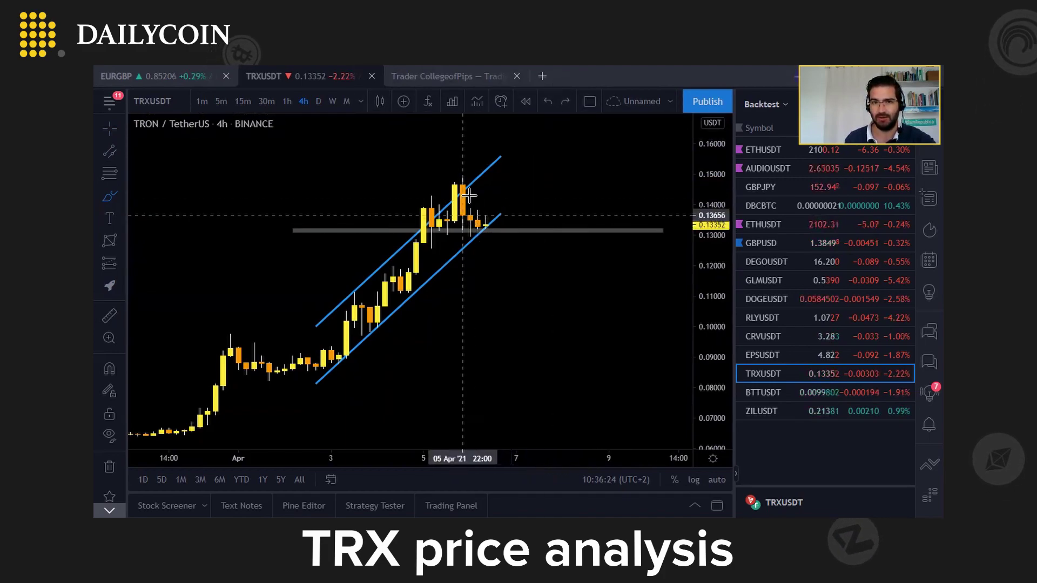
mouse_move(457, 156)
left_mouse_down()
mouse_move(478, 249)
mouse_move(469, 155)
left_mouse_up()
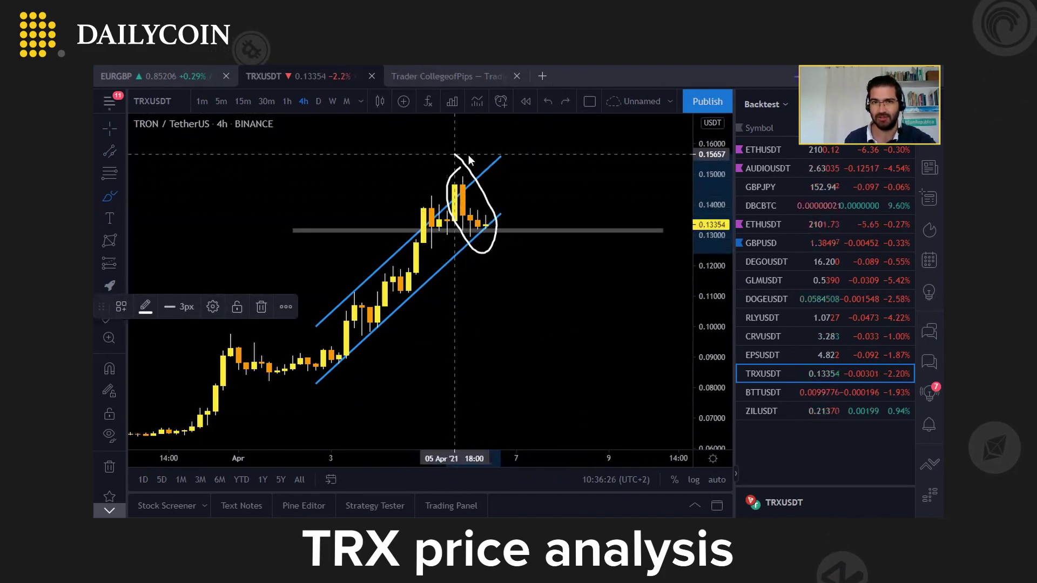
left_click(549, 101)
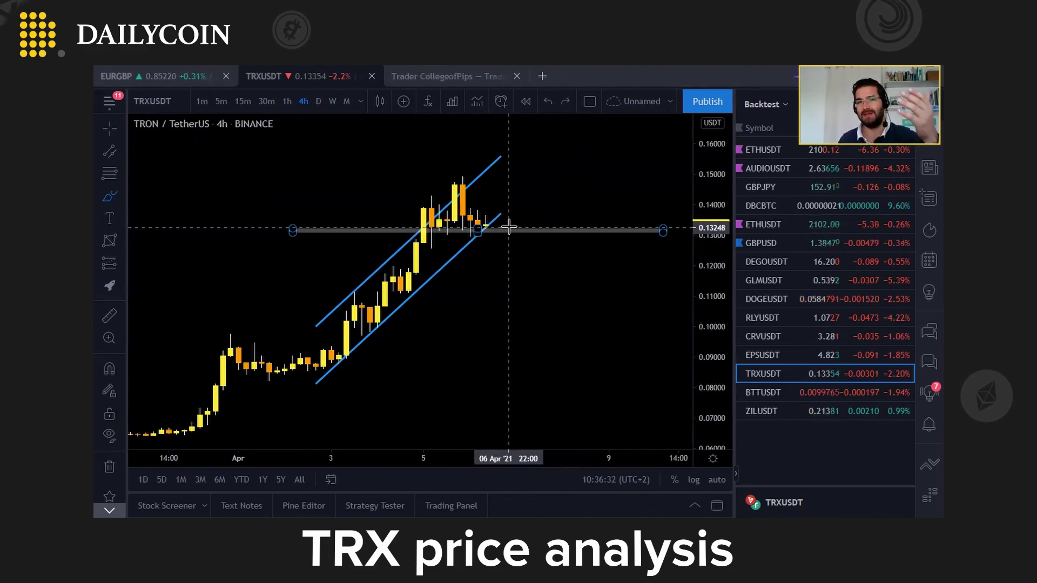
- Brush a rising arrow from the grey zone to above 0.15 and a horizontal line across the recent high
mouse_move(503, 232)
left_mouse_down()
mouse_move(543, 170)
mouse_move(571, 171)
left_mouse_up()
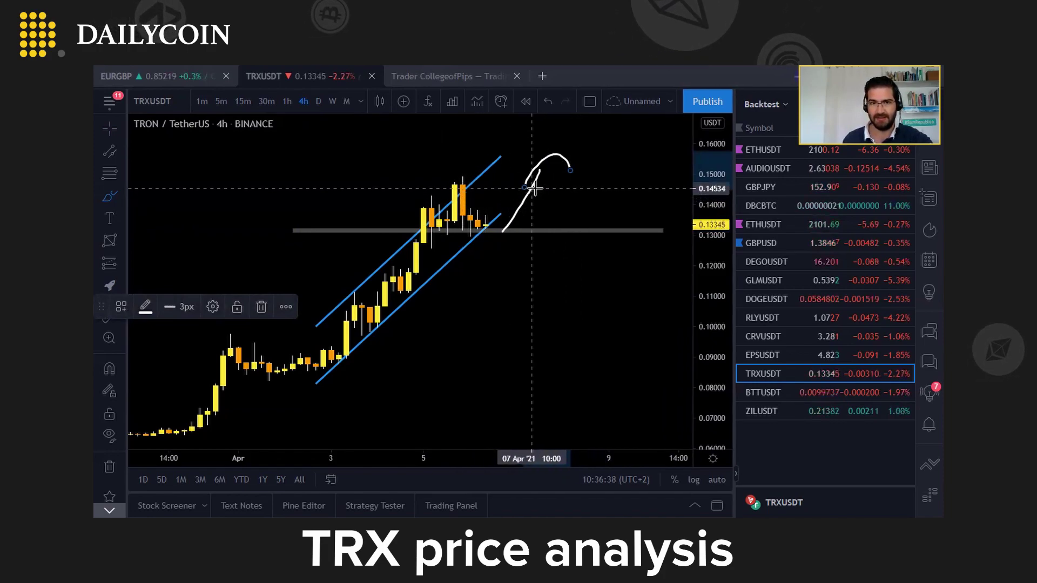
left_click_drag(311, 184, 615, 177)
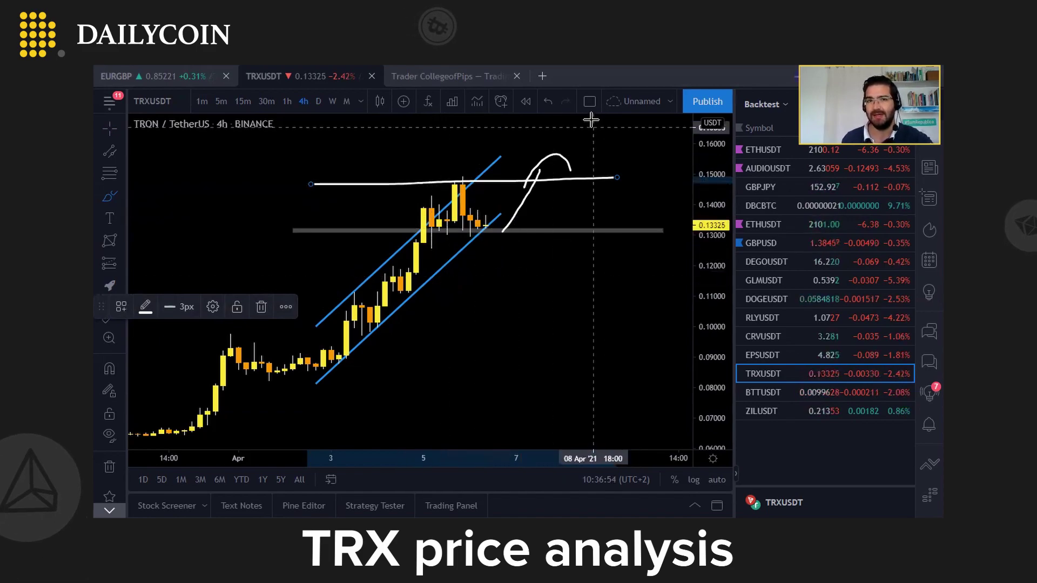
left_click_drag(564, 167, 455, 227)
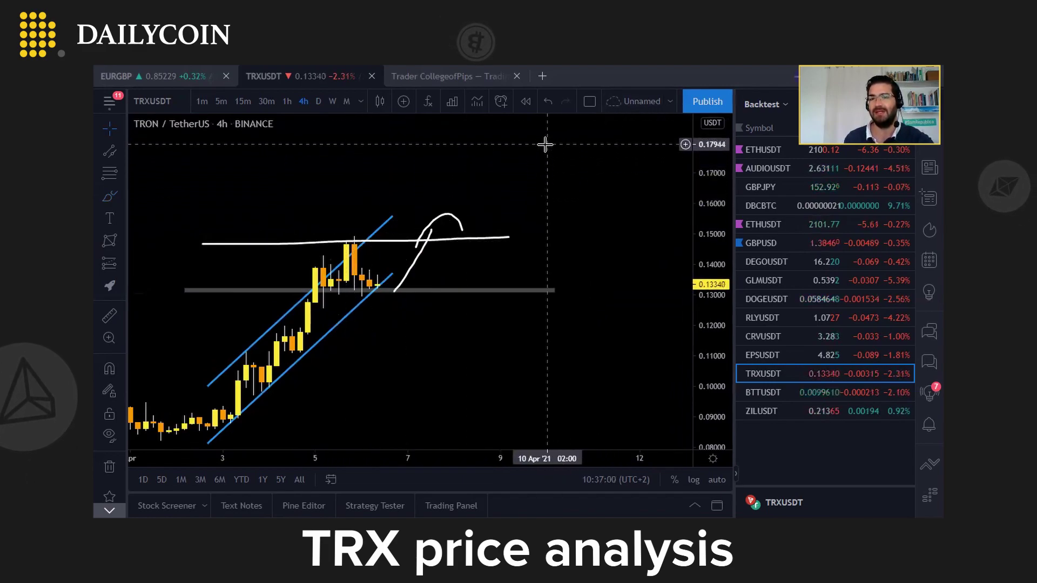
scroll(307, 312, "down", 2)
right_click(303, 312)
left_click_drag(231, 261, 242, 300)
scroll(295, 216, "up", 3)
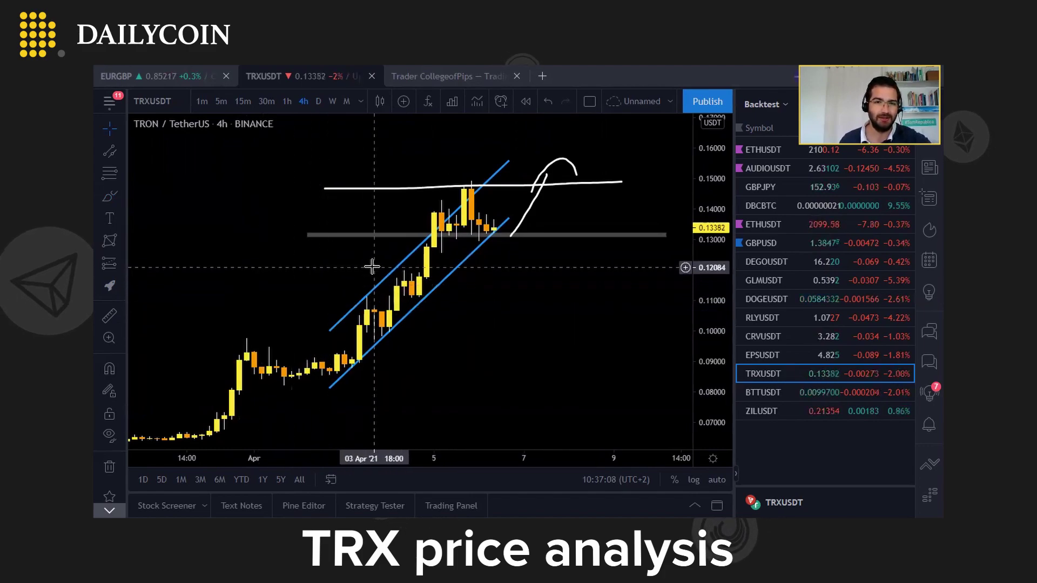
left_click(346, 234)
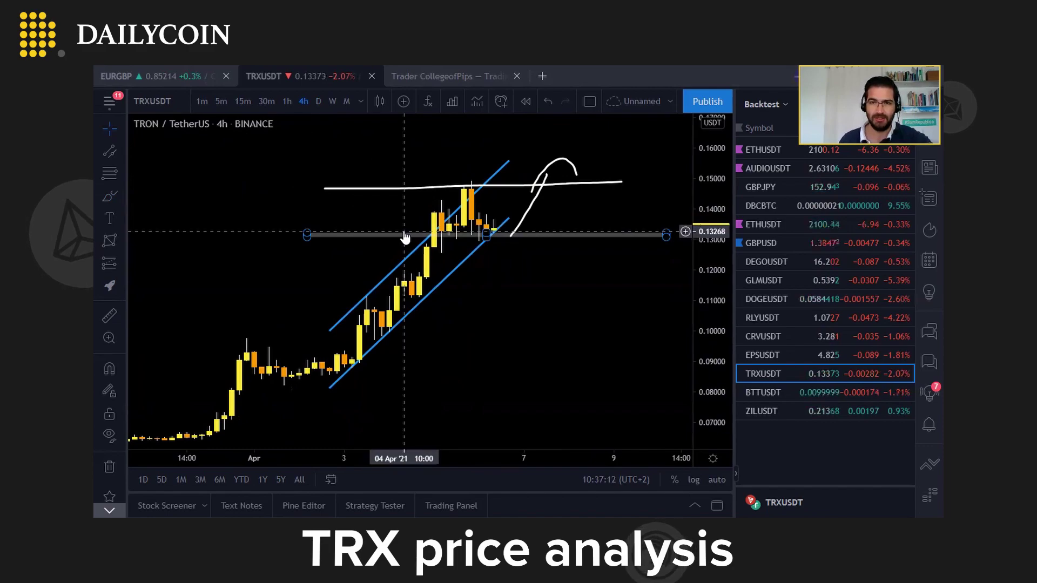
left_click(536, 142)
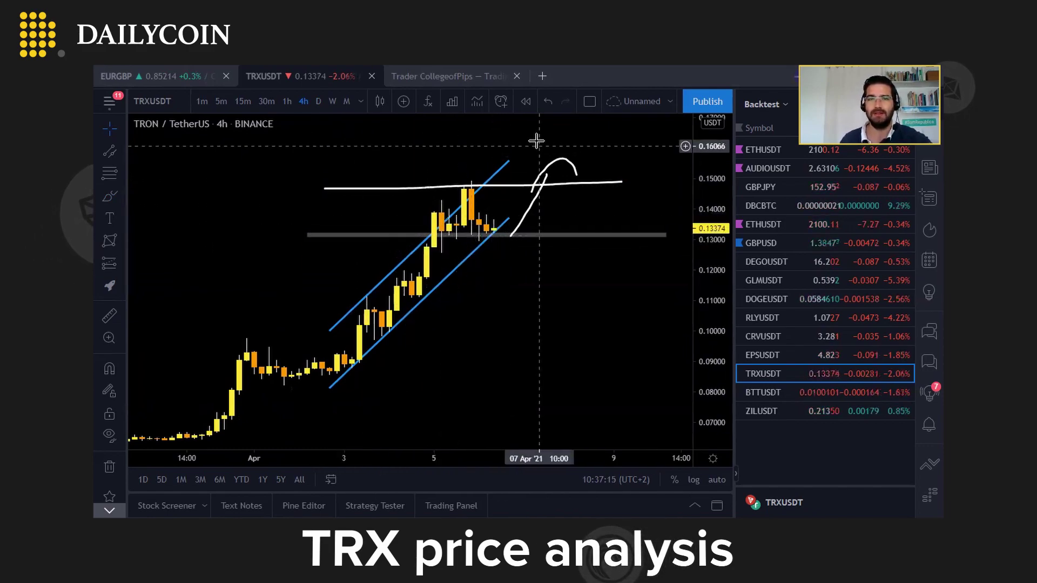
- Delete the brushed rising arrow and the horizontal line across the recent high
left_click(563, 165)
key("Delete")
left_click(547, 174)
key("Delete")
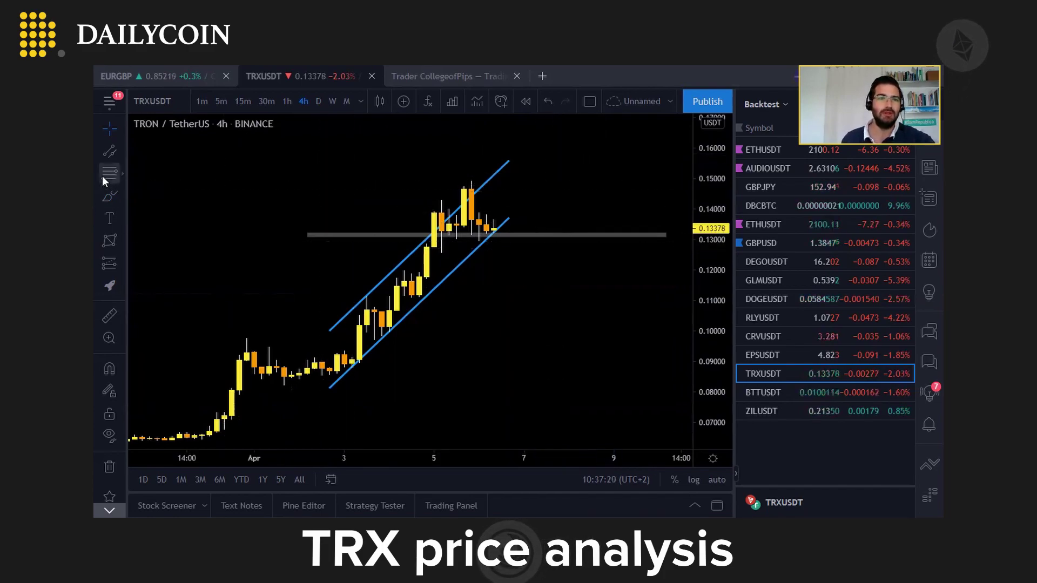
- Brush three arcs over the recent peaks, a neckline along the grey zone, and a falling wavy path to about 0.12
left_click(111, 197)
mouse_move(455, 194)
left_mouse_down()
mouse_move(411, 199)
mouse_move(499, 167)
left_mouse_up()
left_click_drag(531, 203, 493, 207)
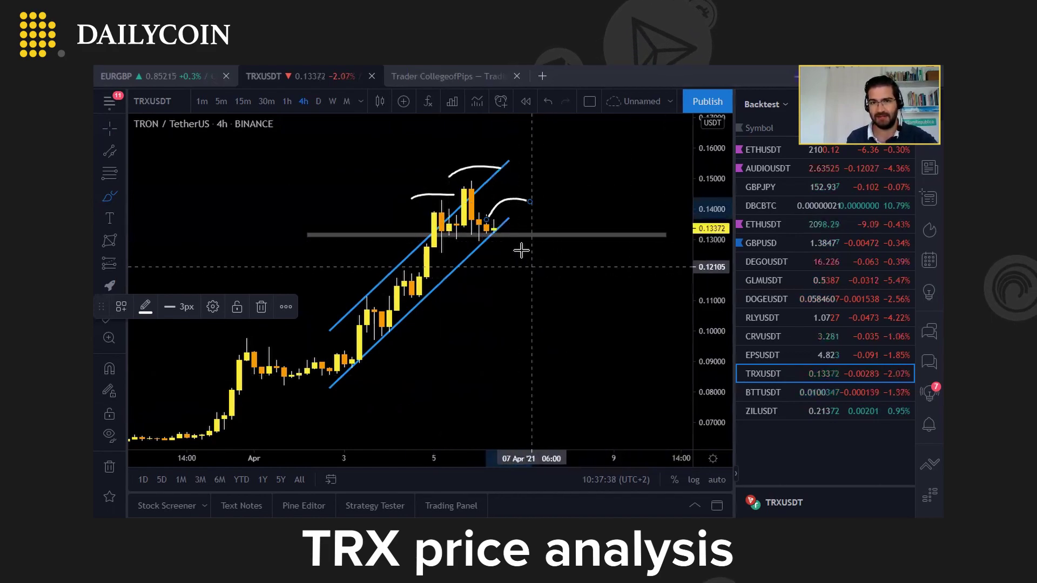
mouse_move(369, 235)
left_mouse_down()
mouse_move(539, 238)
mouse_move(513, 246)
mouse_move(583, 275)
left_mouse_up()
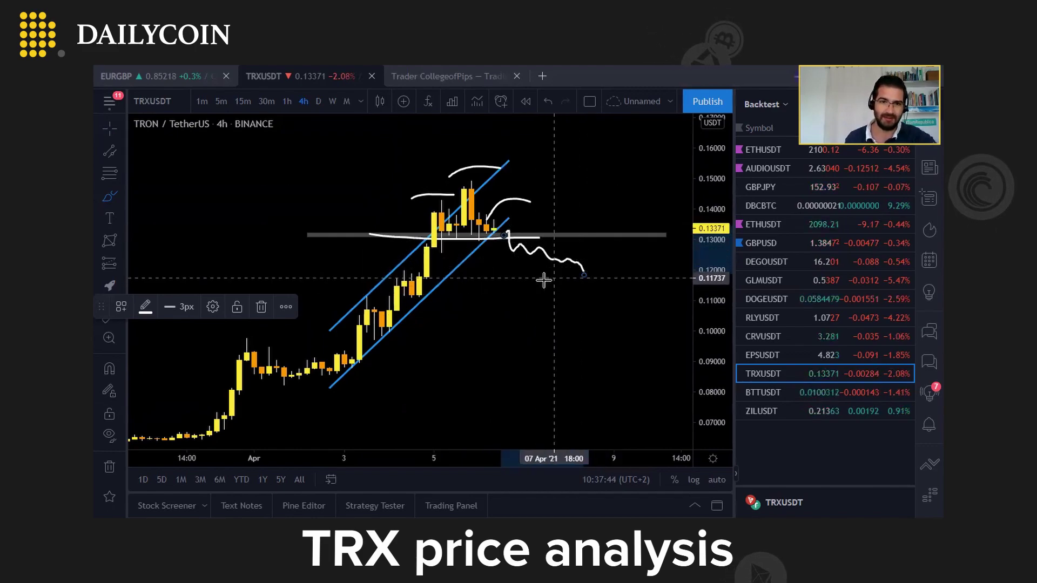
- Draw a horizontal rectangle zone between about 0.1102 and 0.1068, spanning 02 Apr to 10 Apr
left_click(123, 196)
left_click(173, 268)
left_click(307, 301)
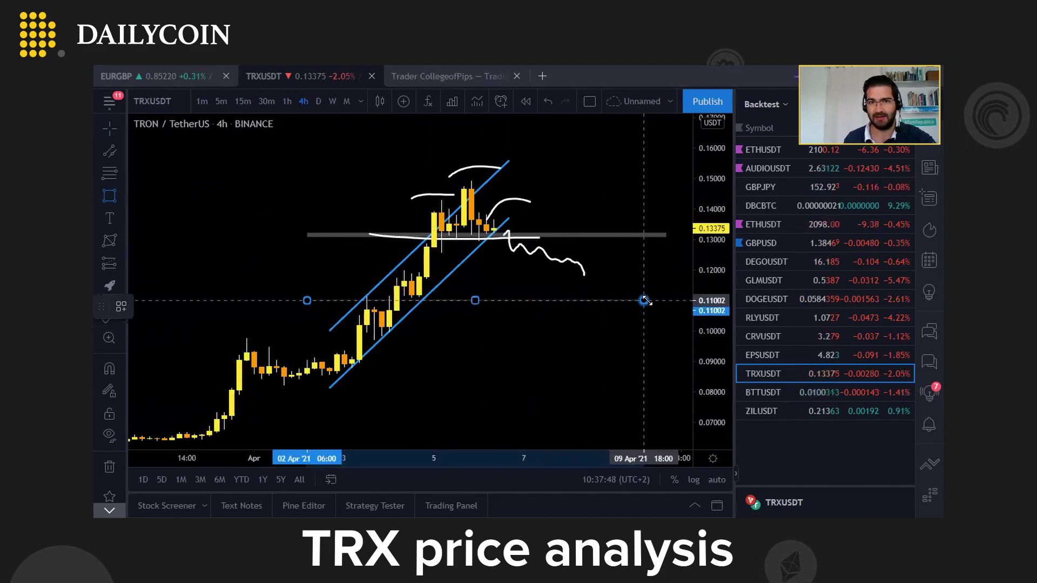
left_click(666, 311)
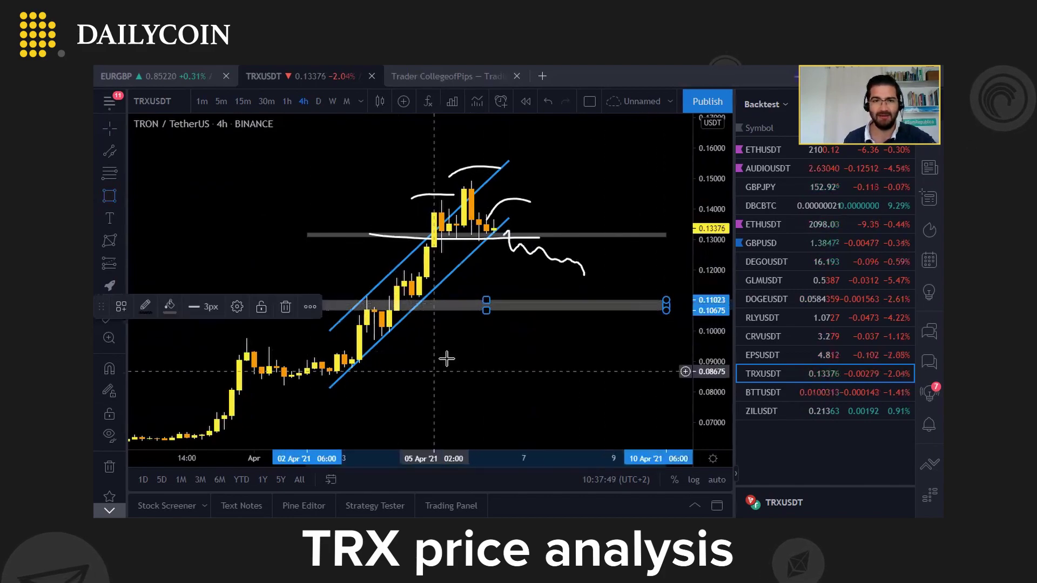
- Draw another horizontal rectangle zone between about 0.0963 and 0.0931, spanning 31 Mar to 10 Apr
left_click(106, 197)
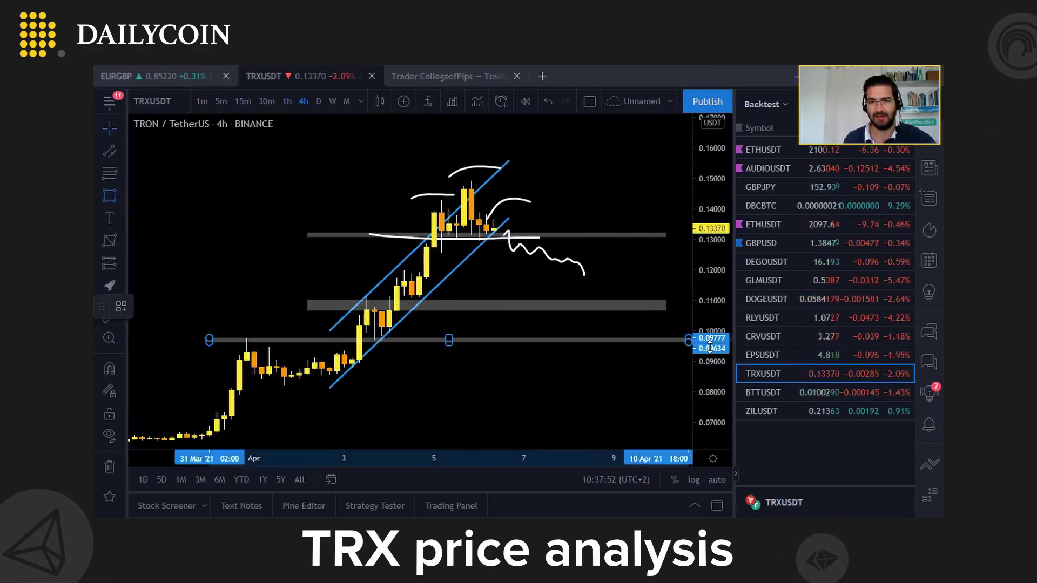
left_click(673, 352)
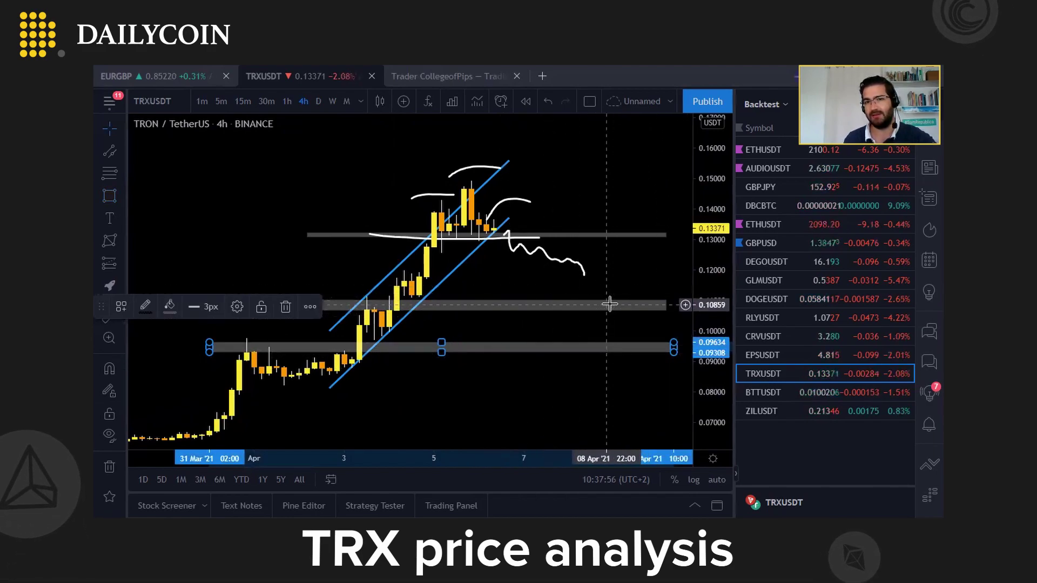
right_click(620, 347)
left_click_drag(272, 239, 210, 225)
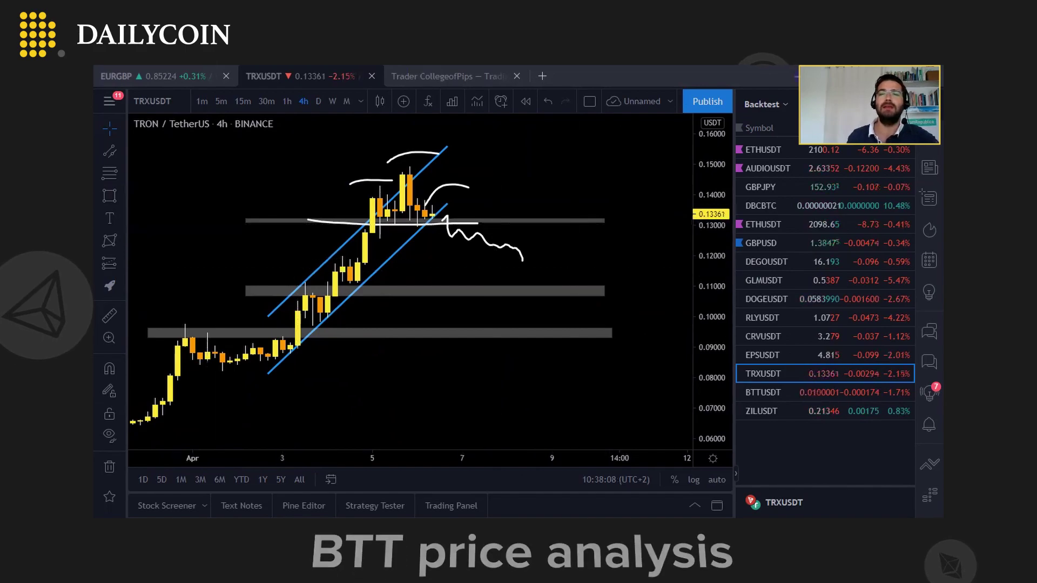
- Load the BTTUSDT chart from the watchlist and switch it to the daily timeframe
left_click(819, 394)
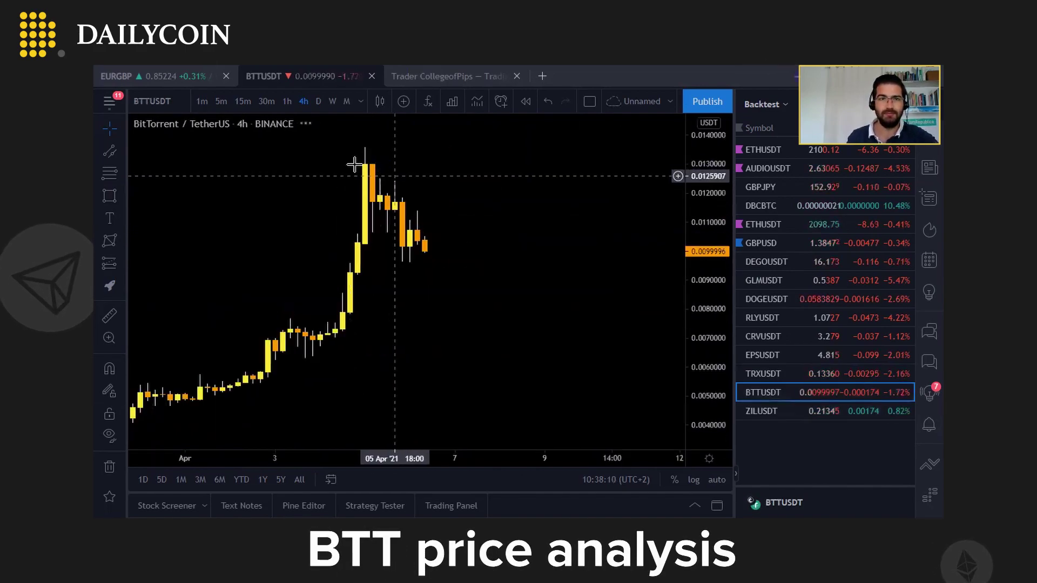
left_click(327, 101)
left_click(319, 101)
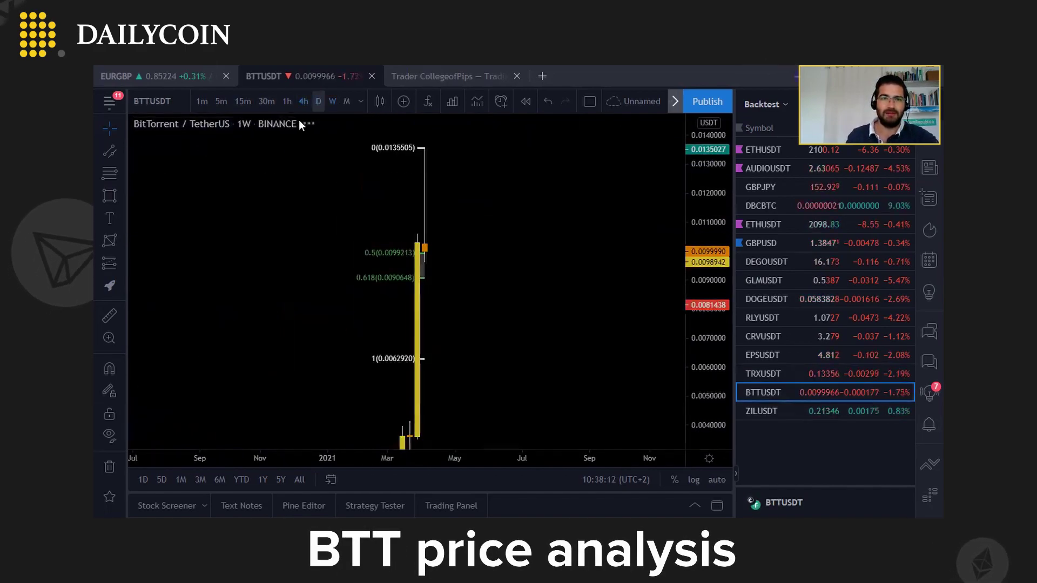
- Remove all existing drawings from the daily BTTUSDT chart
left_click(110, 466)
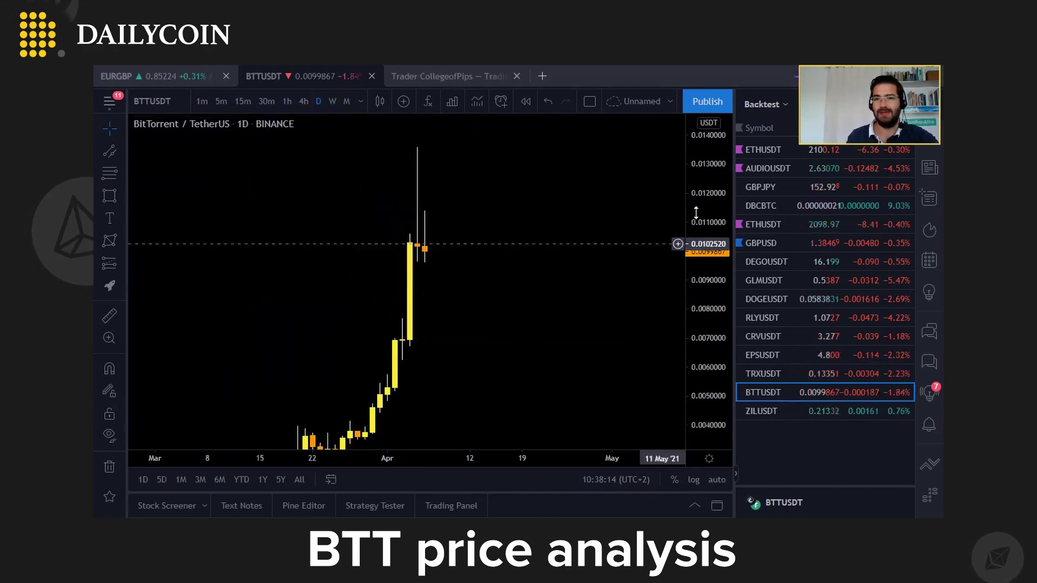
mouse_move(321, 323)
left_mouse_down()
mouse_move(452, 298)
mouse_move(336, 311)
left_mouse_up()
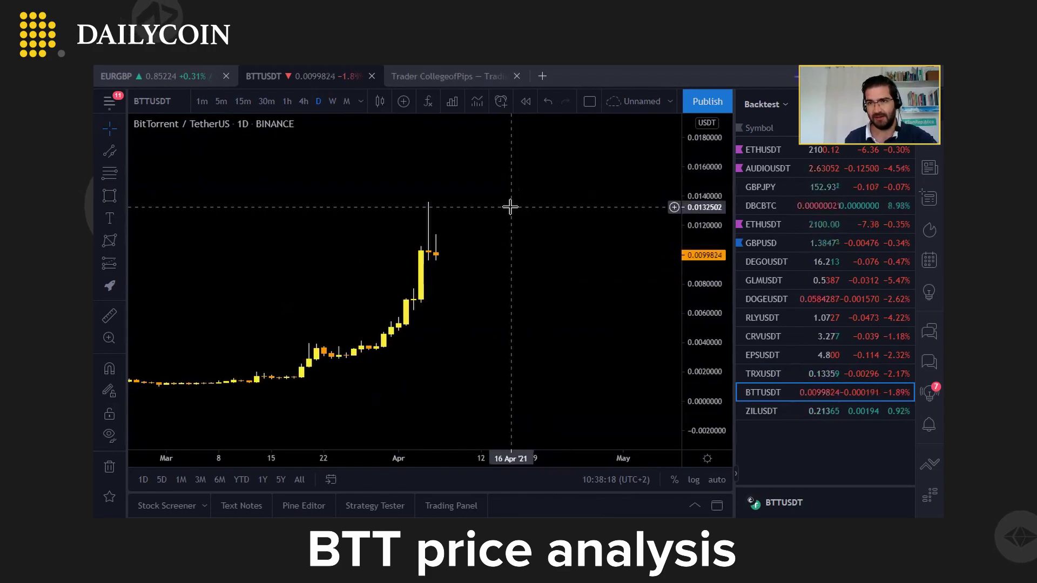
left_click_drag(497, 255, 572, 257)
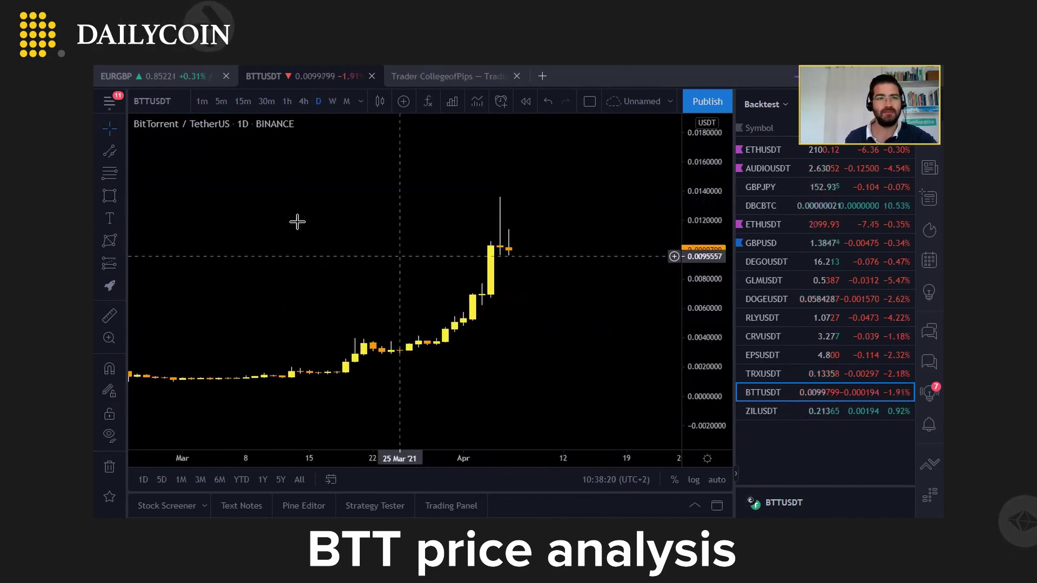
- Brush an outline around the two latest daily candles at the peak and remove it again
left_click(123, 198)
left_click(162, 198)
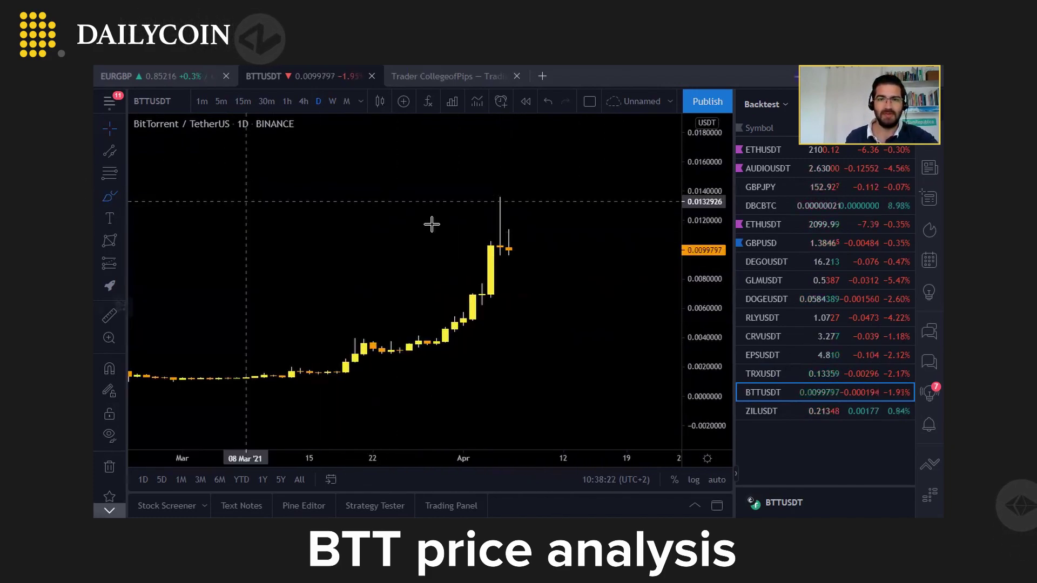
mouse_move(514, 190)
left_mouse_down()
mouse_move(486, 229)
mouse_move(506, 259)
left_mouse_up()
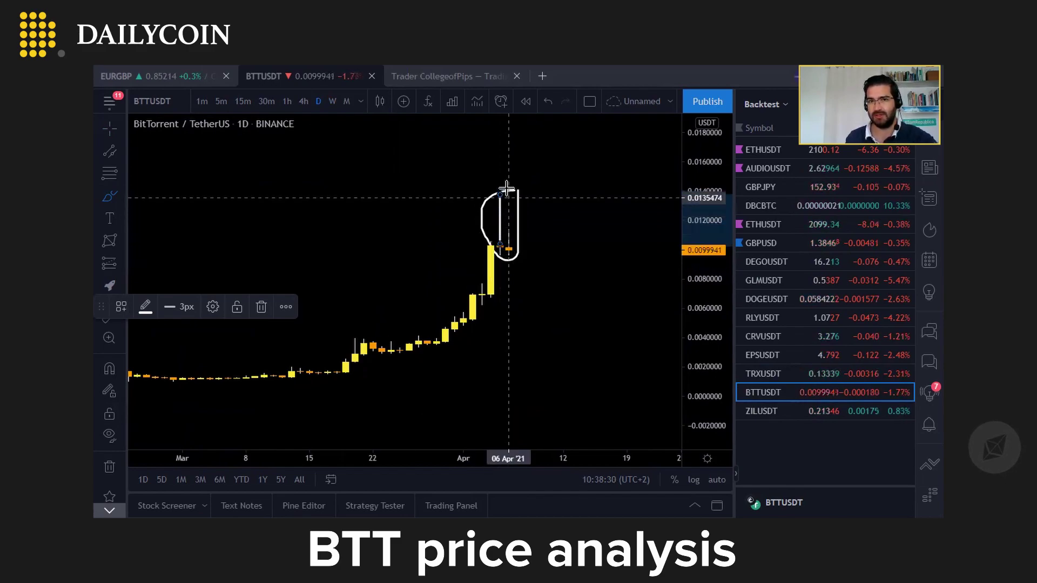
left_click(110, 469)
- Brush three arrow-like strokes pointing down towards the daily peak, between about 0.0160 and 0.0120
mouse_move(429, 175)
left_mouse_down()
mouse_move(456, 203)
mouse_move(445, 222)
left_mouse_up()
mouse_move(473, 165)
left_mouse_down()
mouse_move(508, 204)
mouse_move(499, 213)
left_mouse_up()
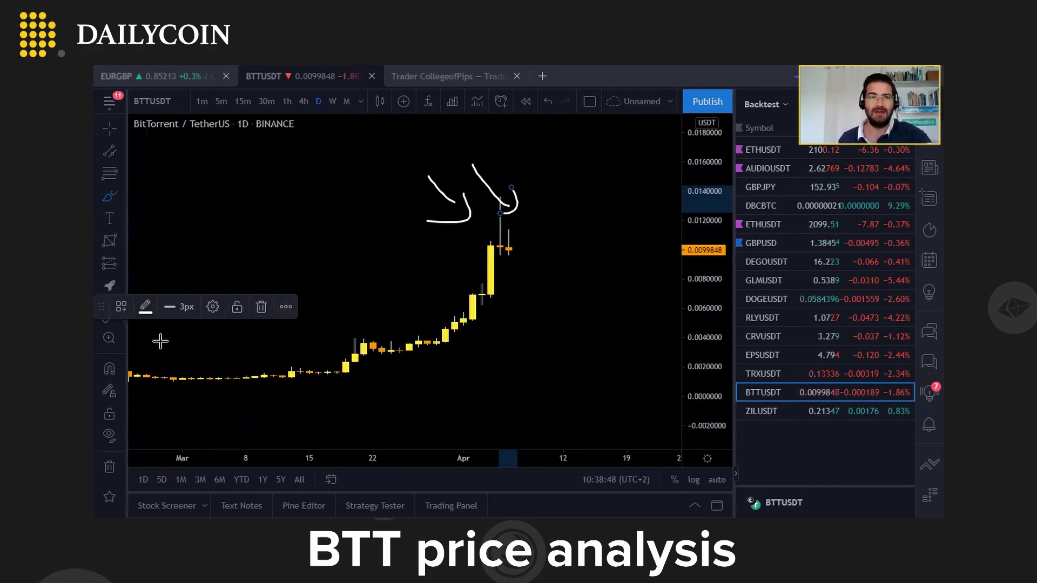
mouse_move(464, 184)
left_mouse_down()
mouse_move(490, 209)
mouse_move(463, 215)
left_mouse_up()
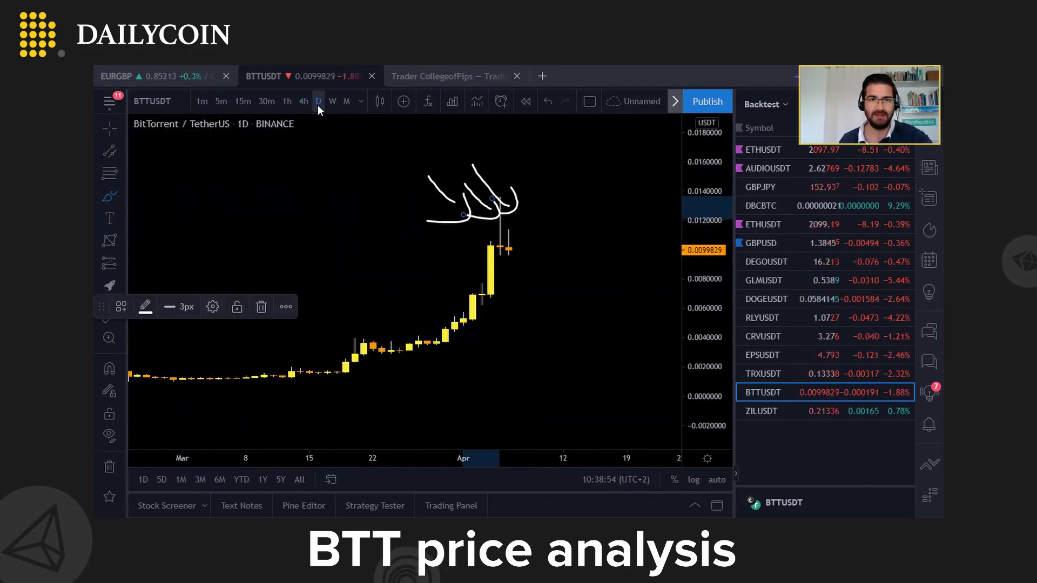
- On the 4-hour timeframe, replace the brush strokes with a brushed oval around the pullback from the peak
left_click(304, 102)
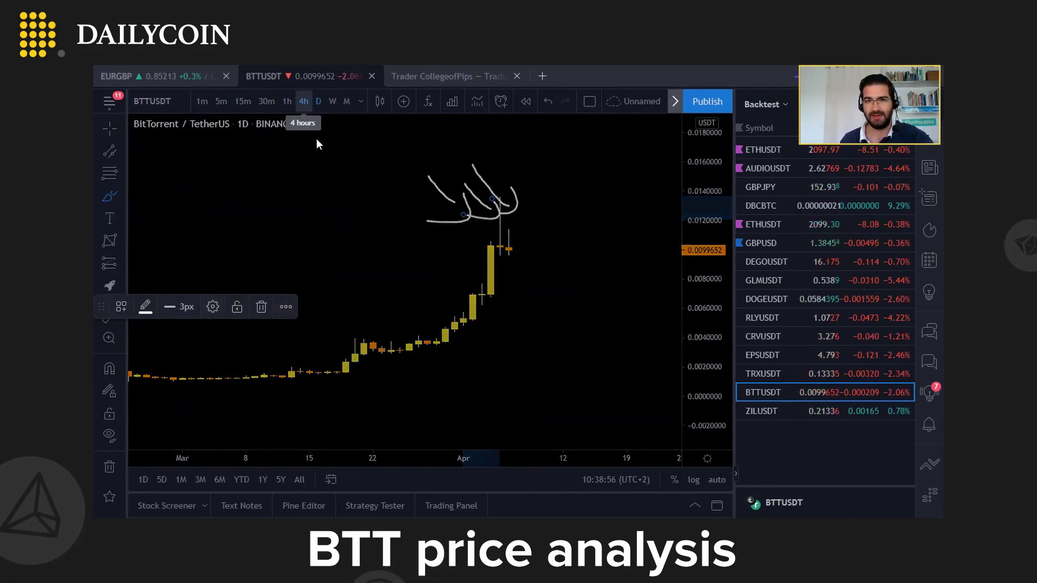
left_click(261, 307)
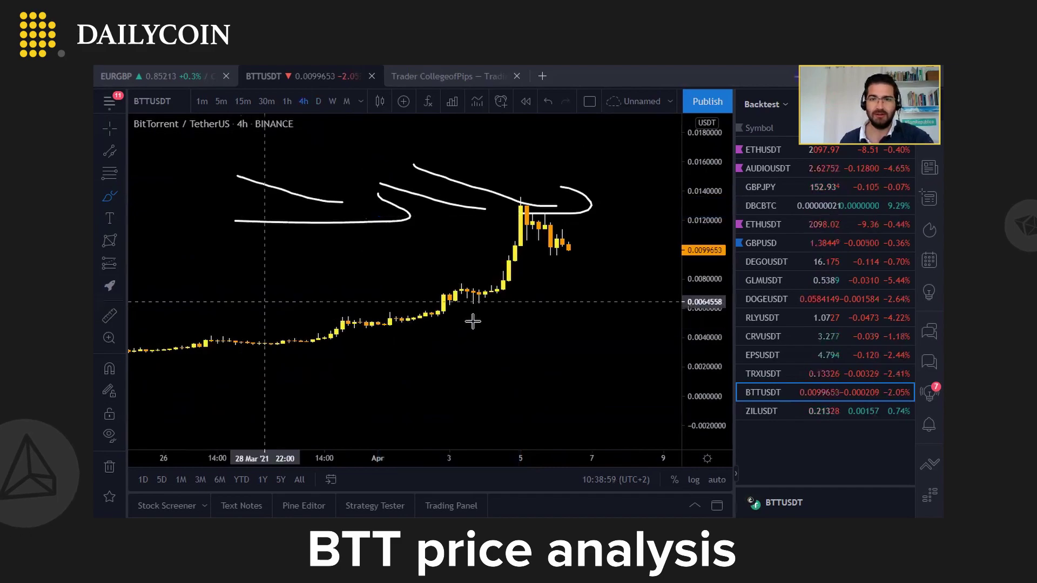
left_click(113, 471)
mouse_move(560, 206)
left_mouse_down()
mouse_move(504, 201)
mouse_move(553, 255)
mouse_move(577, 210)
mouse_move(562, 206)
left_mouse_up()
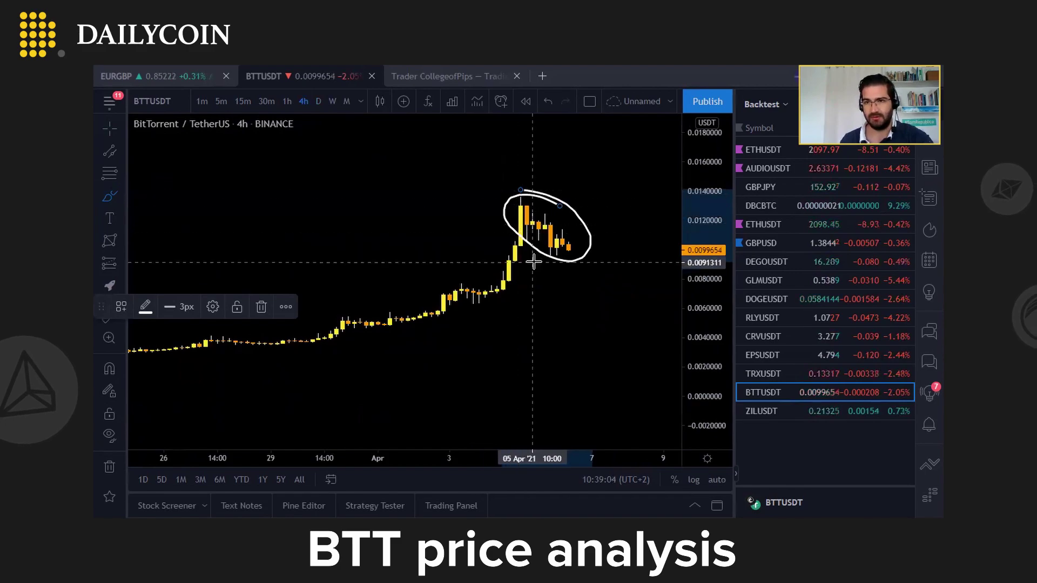
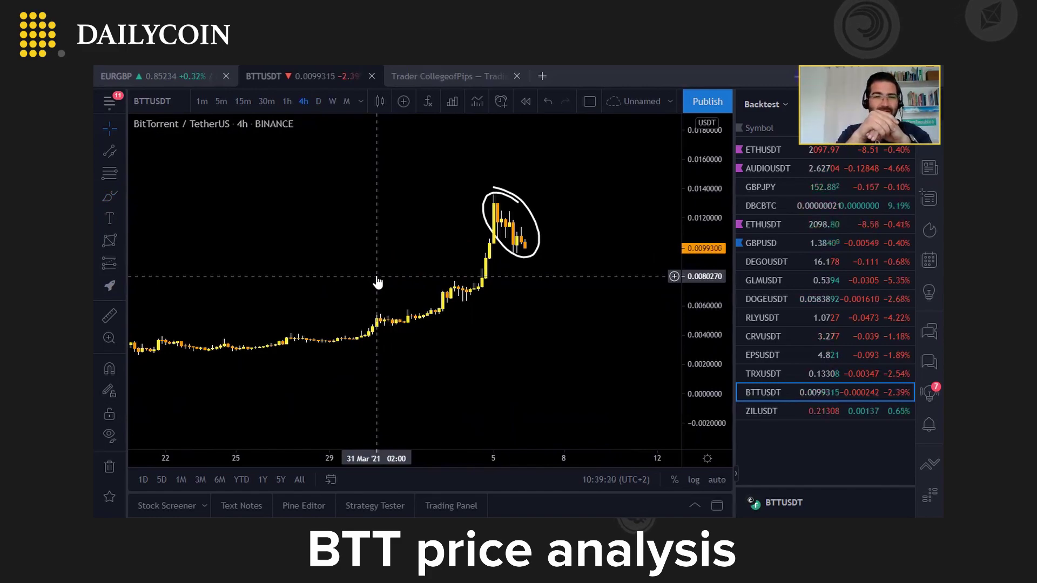
- Draw a Fibonacci retracement from 0.0063284 on 02 Apr to 0.0136748 on 10 Apr, and delete the brushed oval
left_click(108, 150)
scroll(403, 273, "up", 2)
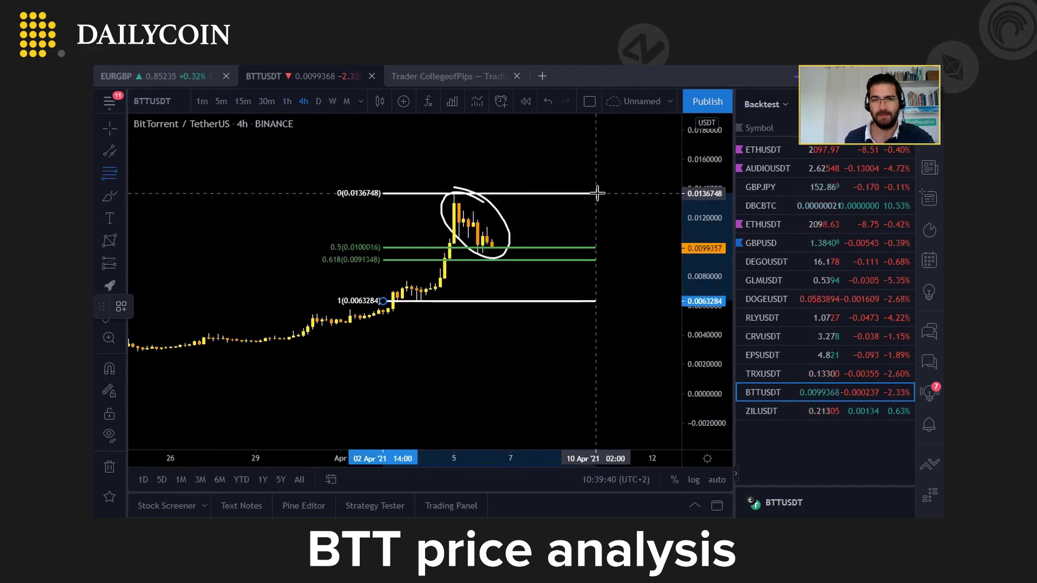
left_click(596, 193)
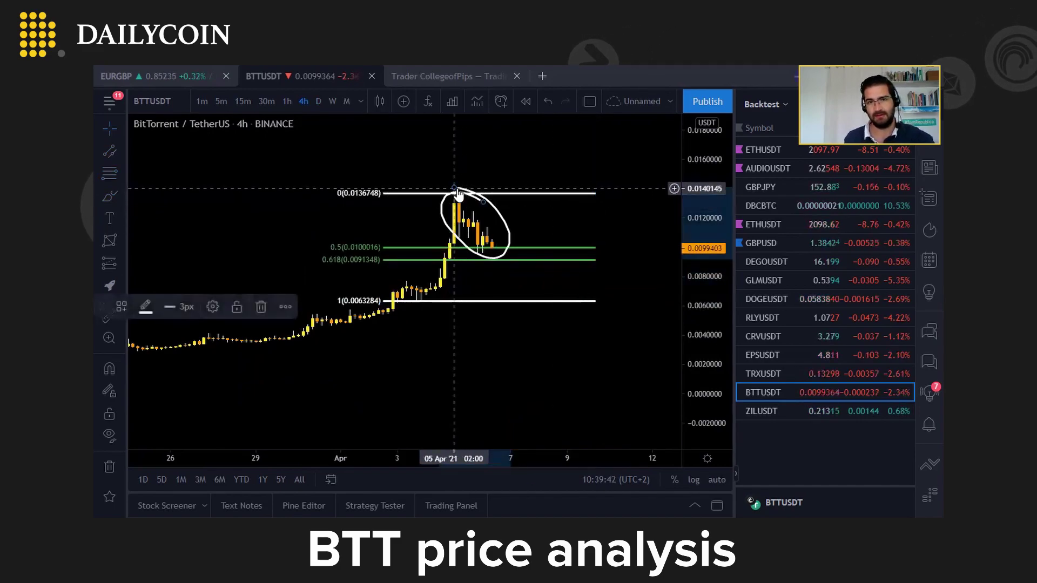
key("Delete")
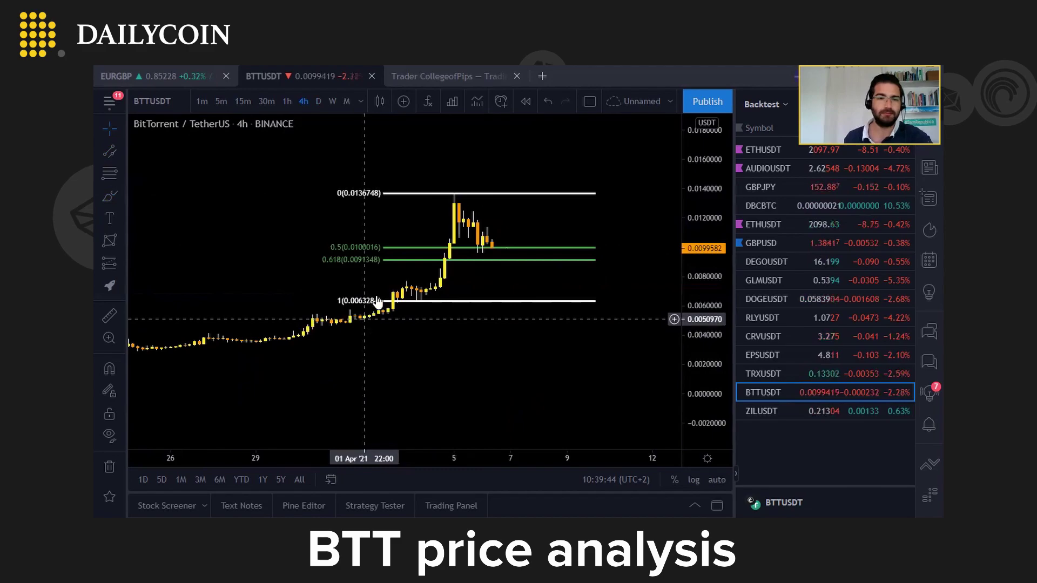
- Draw a rectangle zone between the 0.5 and 0.618 levels, about 0.0099804 to 0.0091736, spanning 04 Apr to 10 Apr
left_click(124, 195)
left_click(181, 271)
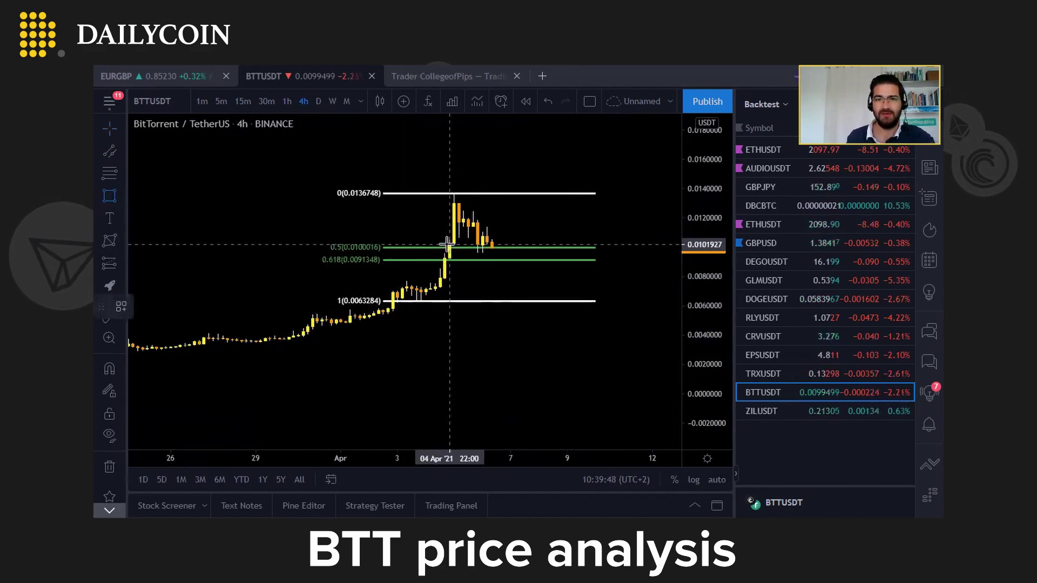
left_click_drag(440, 248, 600, 256)
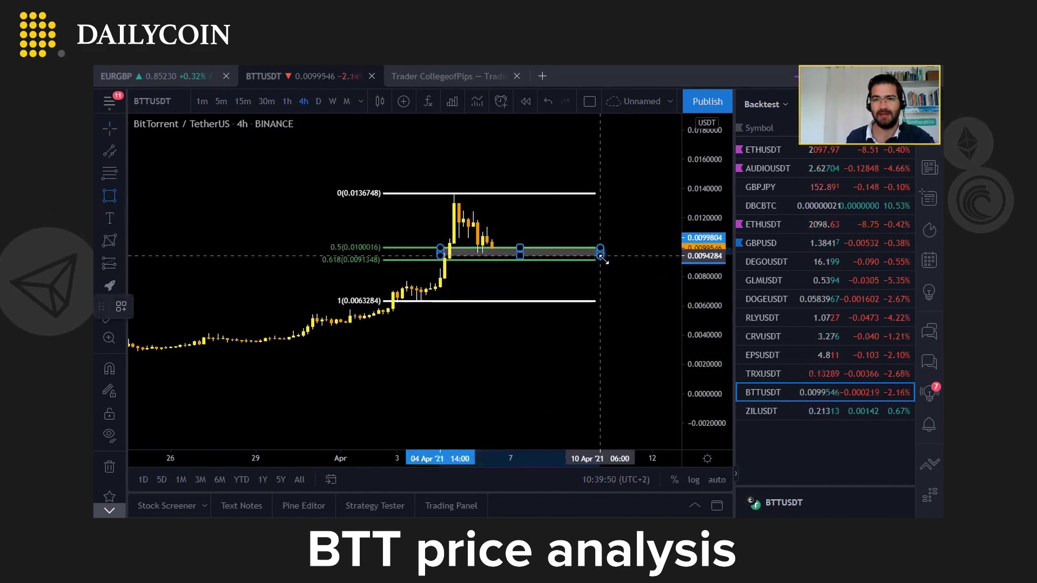
double_click(600, 252)
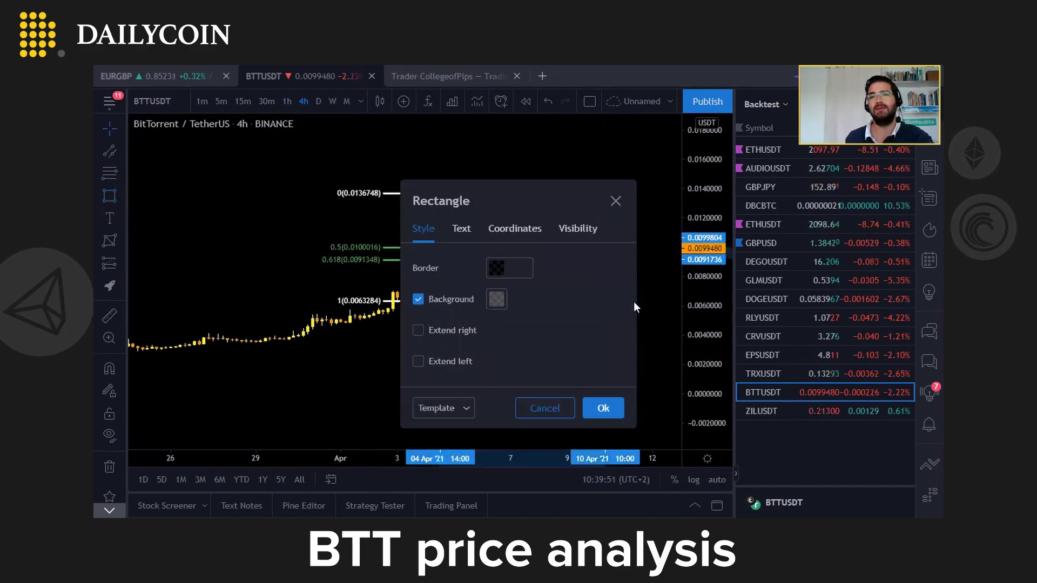
left_click(615, 201)
left_click(220, 238)
scroll(405, 216, "right", 2)
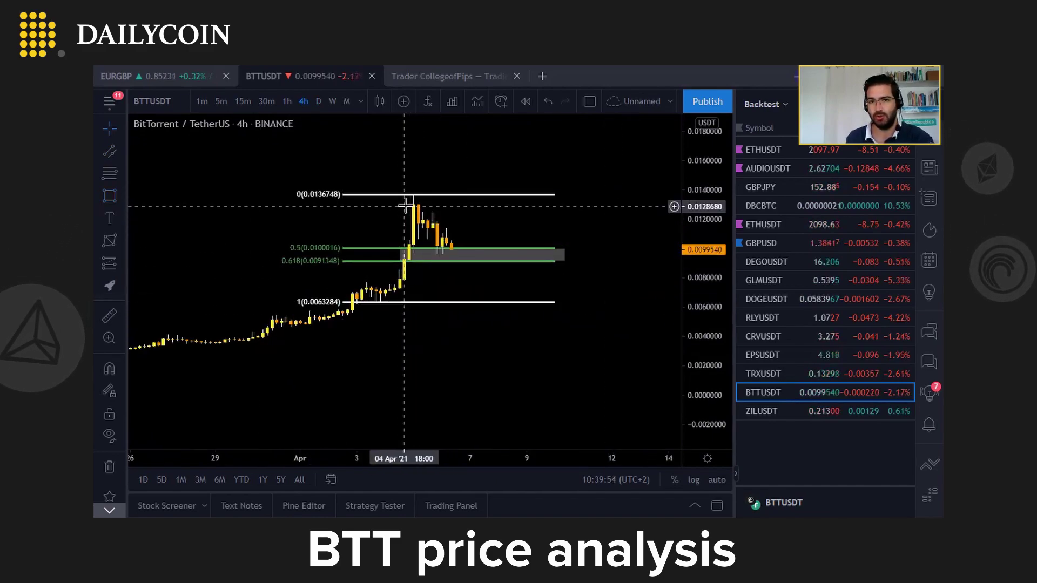
- Draw a rising trend line under the lows from about 0.0033 on 29 Mar to about 0.0094 on 9 Apr
left_click_drag(706, 336, 703, 116)
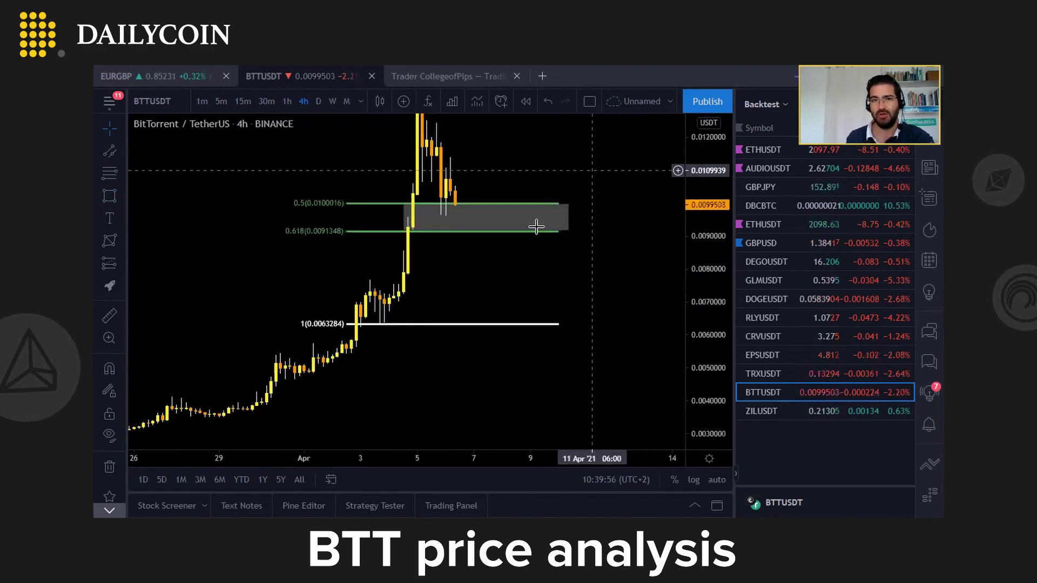
left_click_drag(706, 182, 705, 243)
left_click_drag(603, 195, 571, 235)
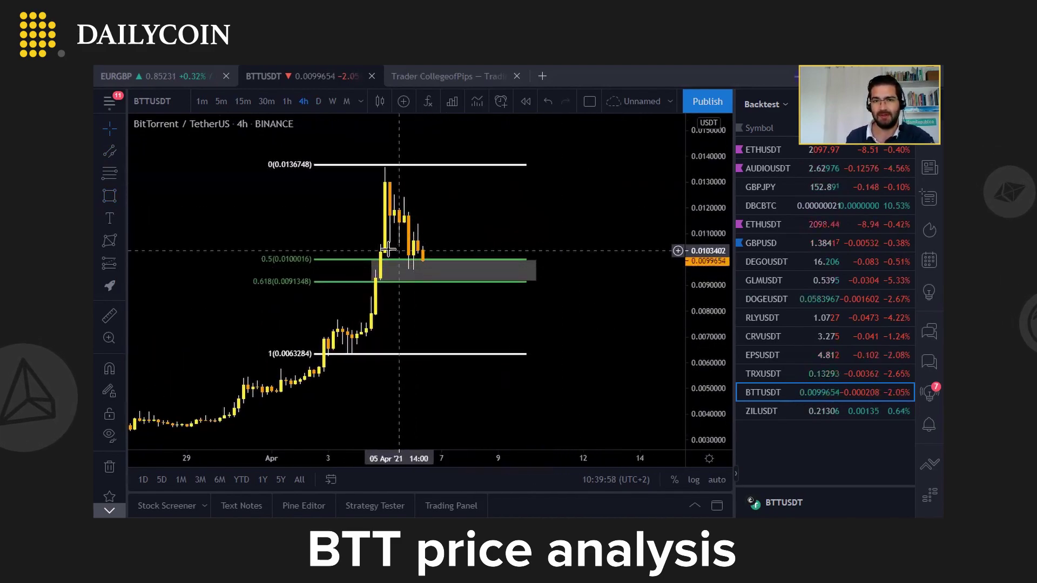
left_click(435, 261)
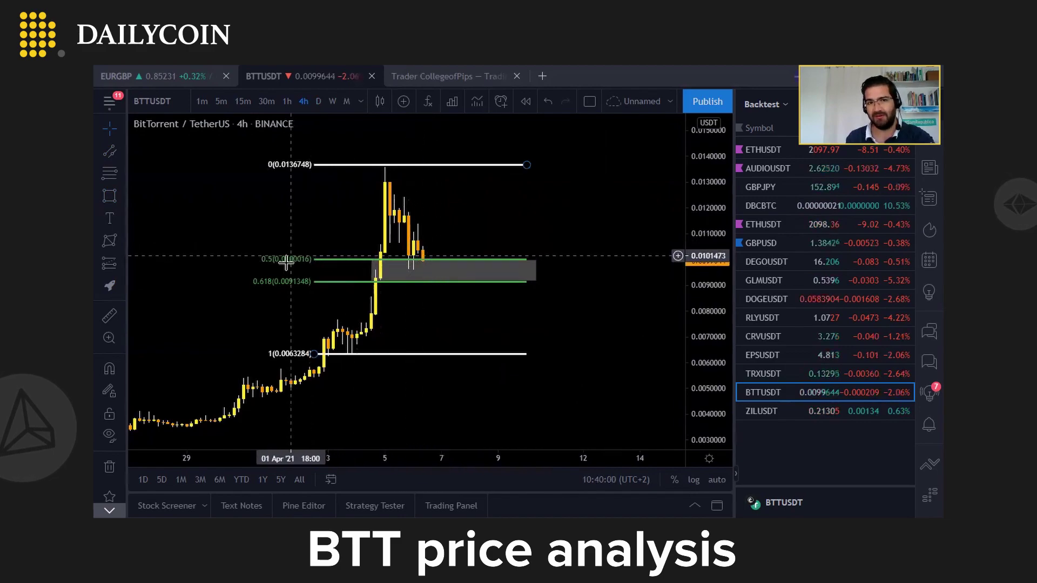
left_click_drag(484, 308, 469, 293)
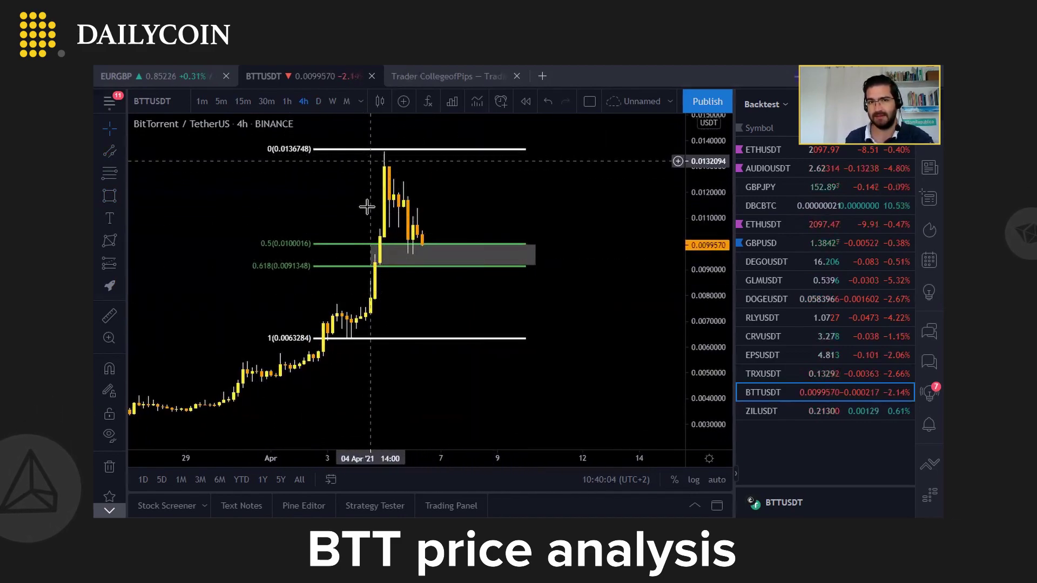
scroll(463, 211, "up", 3)
left_click_drag(430, 302, 512, 288)
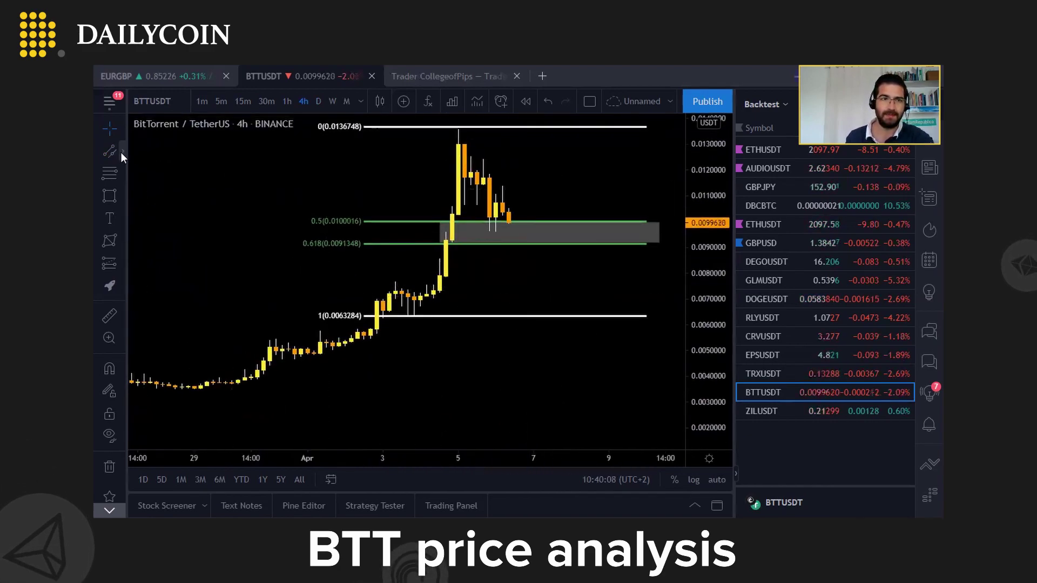
left_click(121, 152)
left_click(162, 154)
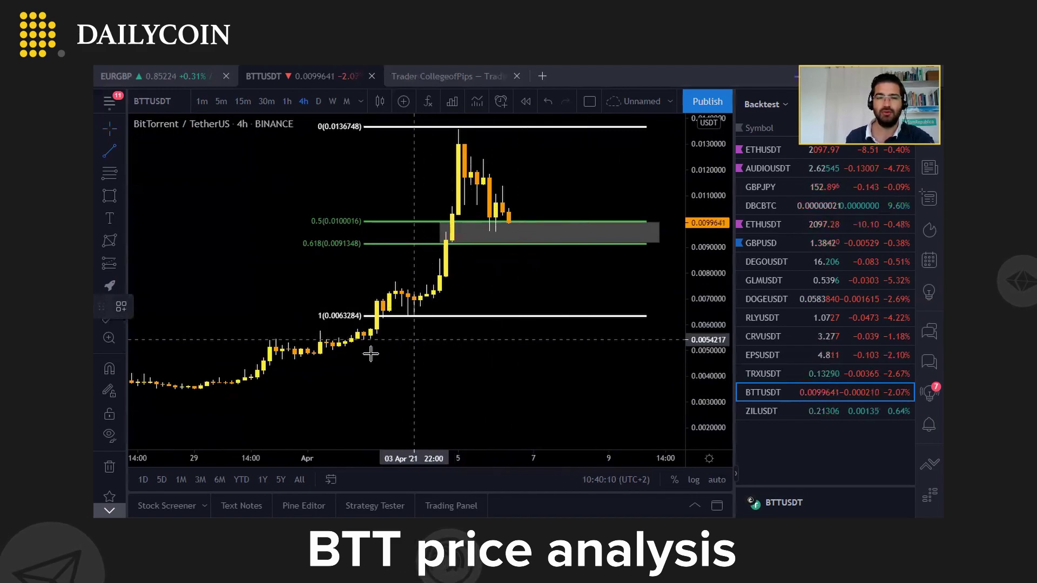
left_click(212, 396)
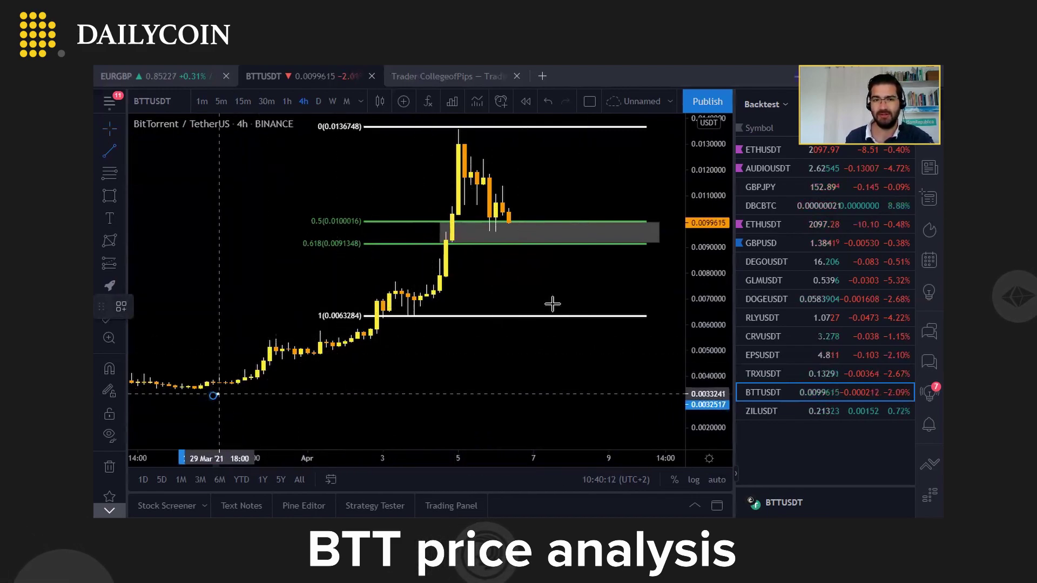
left_click(613, 236)
scroll(550, 290, "down", 3)
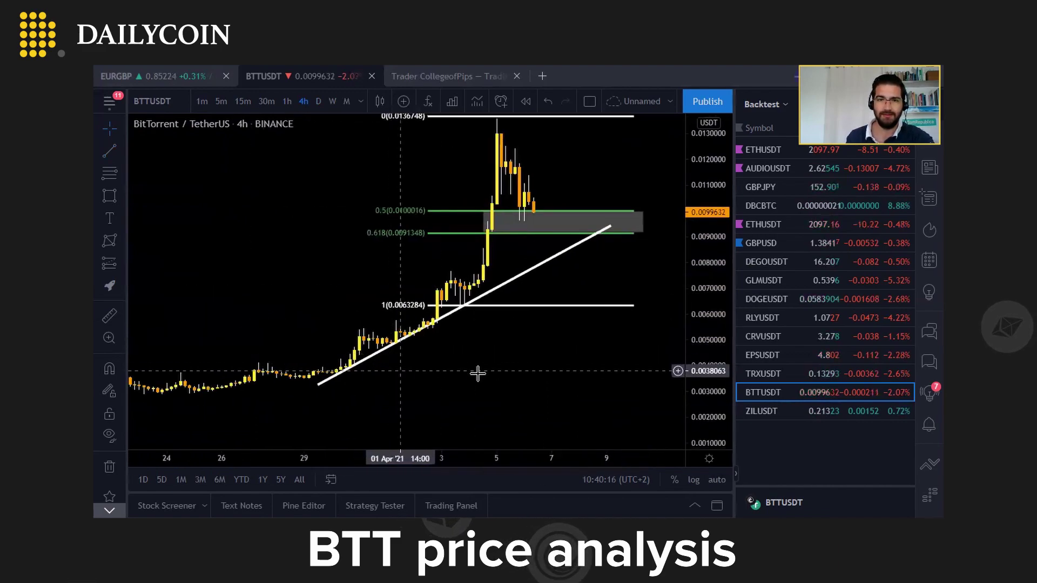
- Brush a wavy path from the latest candle through the grey zone and circle where it meets the trend line
left_click_drag(477, 372, 415, 357)
left_click(123, 196)
left_click(143, 198)
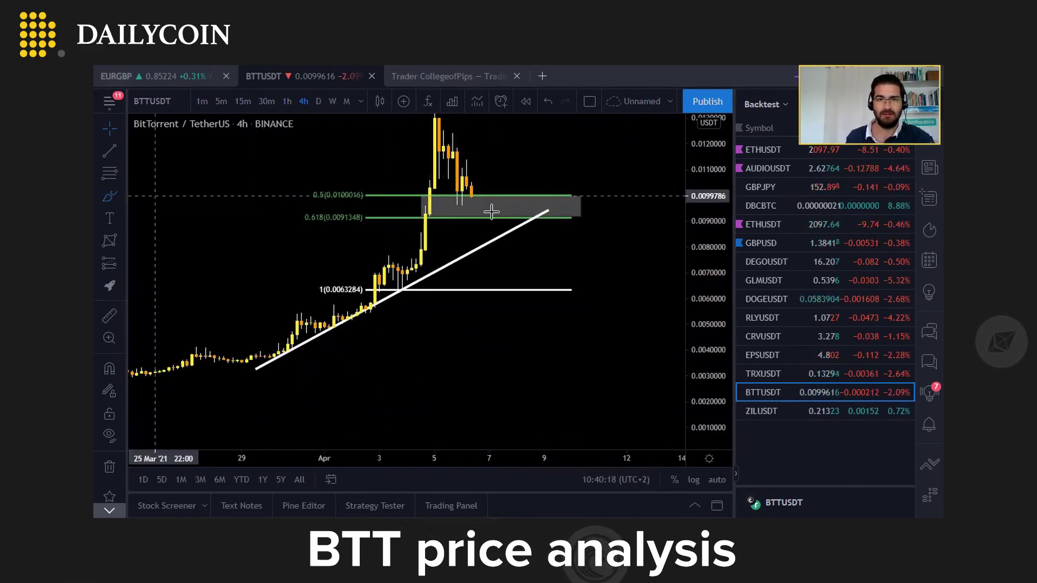
left_click_drag(476, 187, 532, 212)
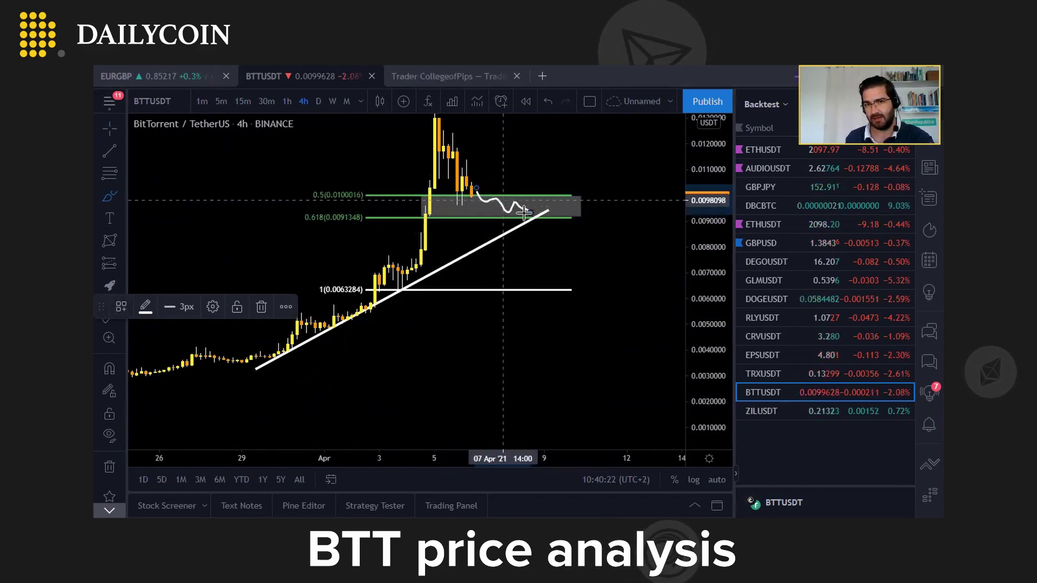
mouse_move(535, 208)
left_mouse_down()
mouse_move(518, 212)
mouse_move(535, 200)
mouse_move(521, 204)
left_mouse_up()
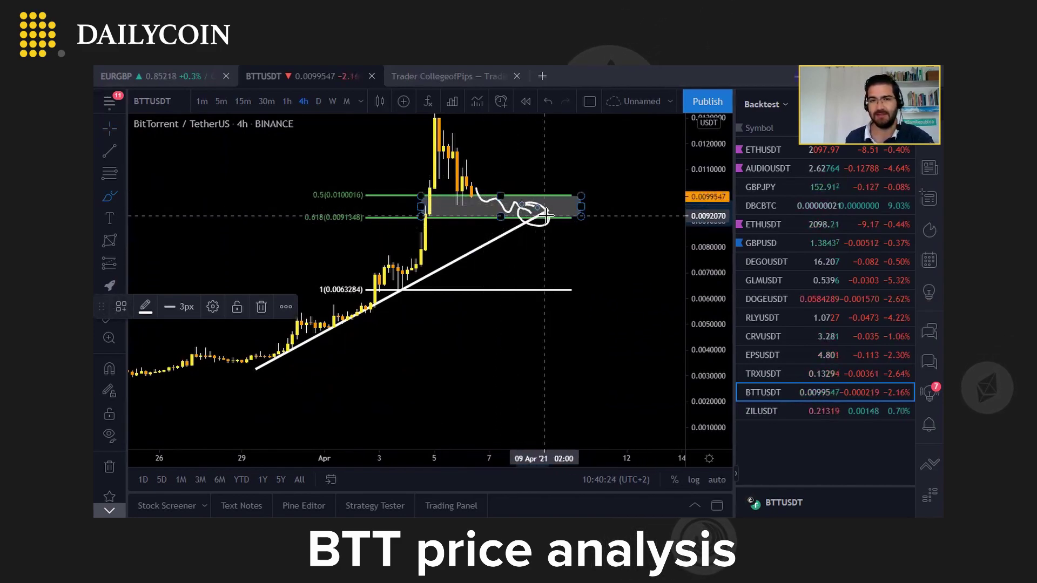
- Brush a rising path from the circle to an arc at about 0.0133, and a horizontal stroke just below the 0 level
left_click_drag(699, 218, 697, 281)
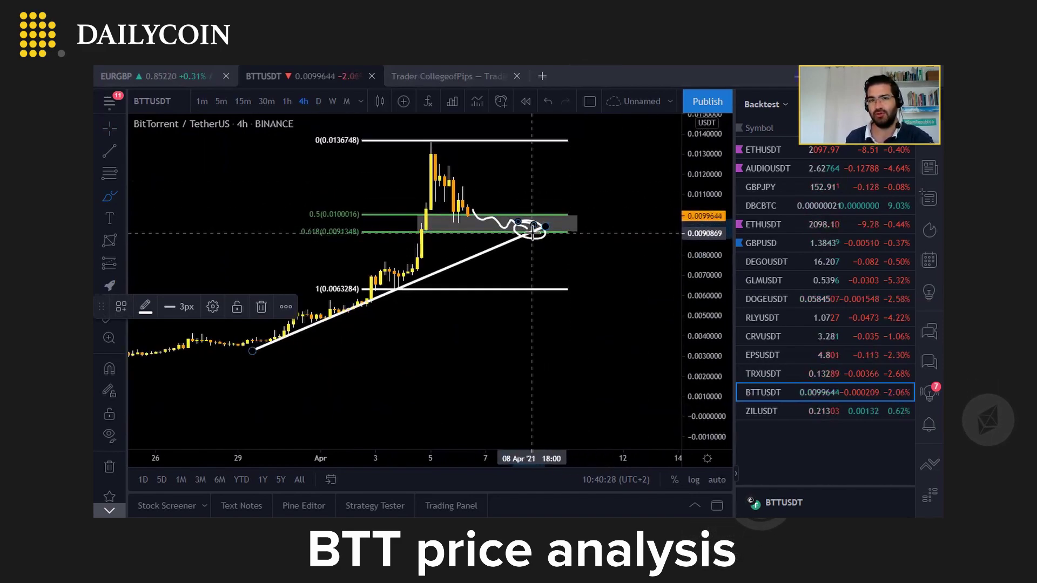
mouse_move(536, 231)
left_mouse_down()
mouse_move(580, 173)
mouse_move(614, 162)
left_mouse_up()
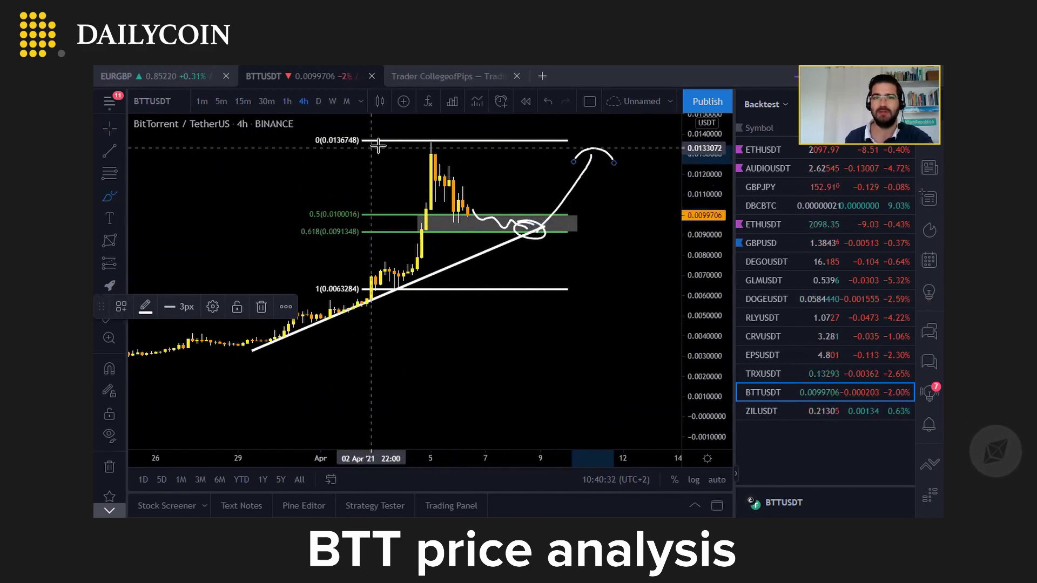
left_click_drag(375, 146, 566, 146)
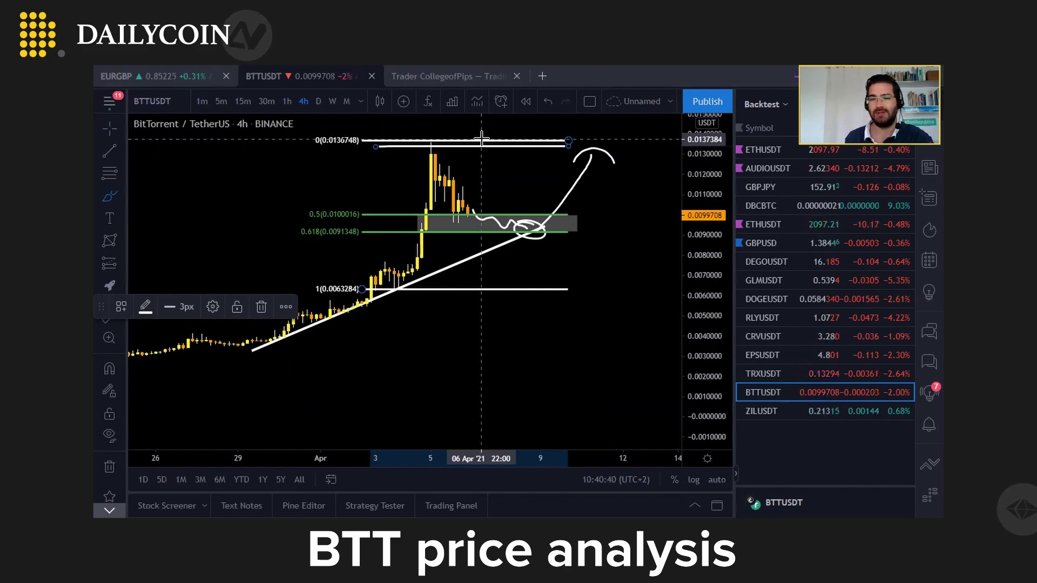
left_click(537, 232)
scroll(556, 286, "down", 2)
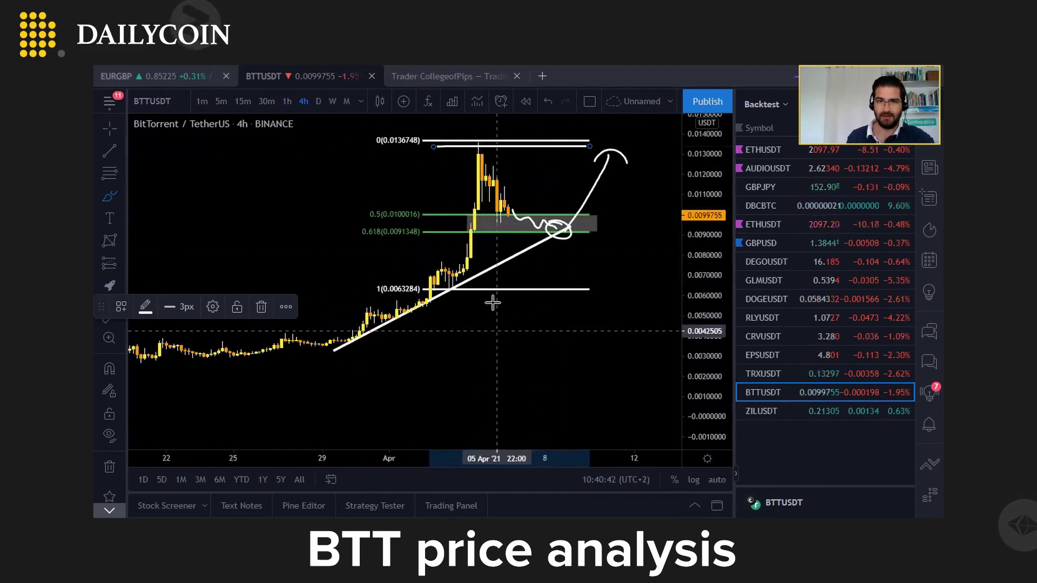
- Undo the horizontal stroke and the rising path with its arc, keeping the wavy path and circle
left_click(548, 101)
left_click(548, 101)
left_click(548, 101)
left_click(565, 101)
left_click_drag(313, 197, 231, 303)
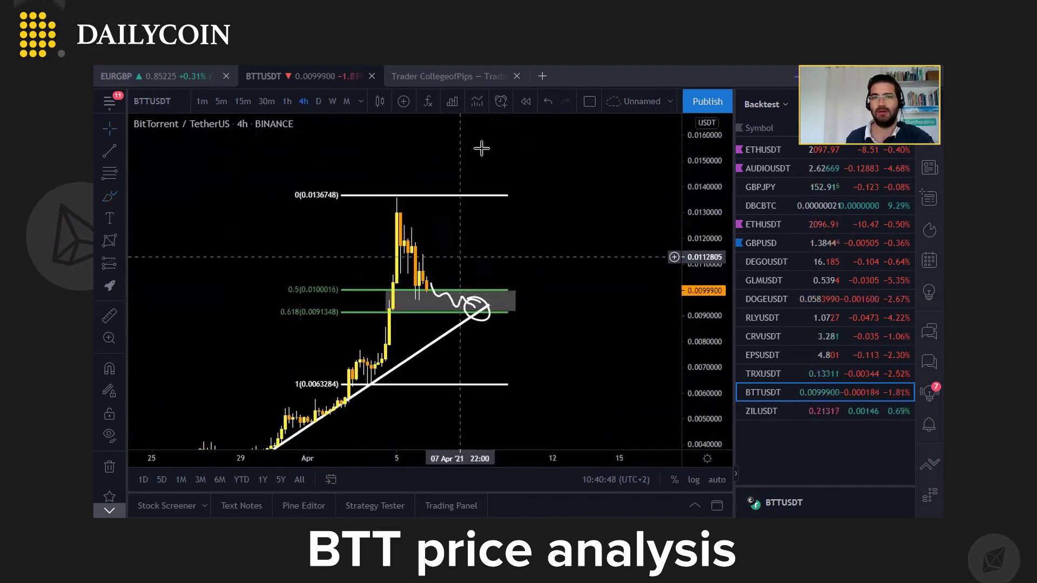
left_click(548, 101)
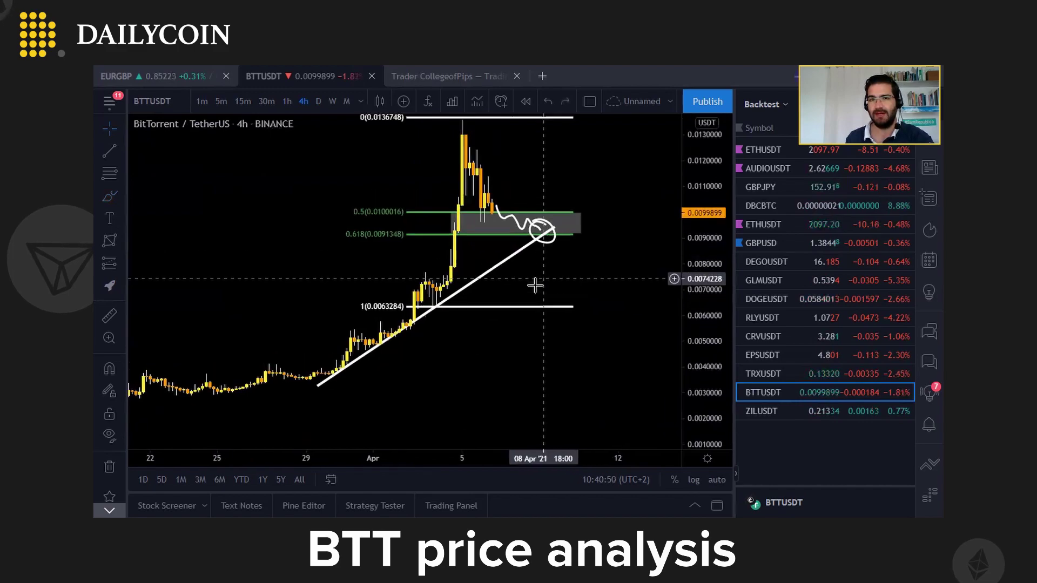
- Examine BTTUSDT's circled trend line area and switch to the daily timeframe to view the longer price move
left_click_drag(535, 286, 525, 293)
left_click(509, 239)
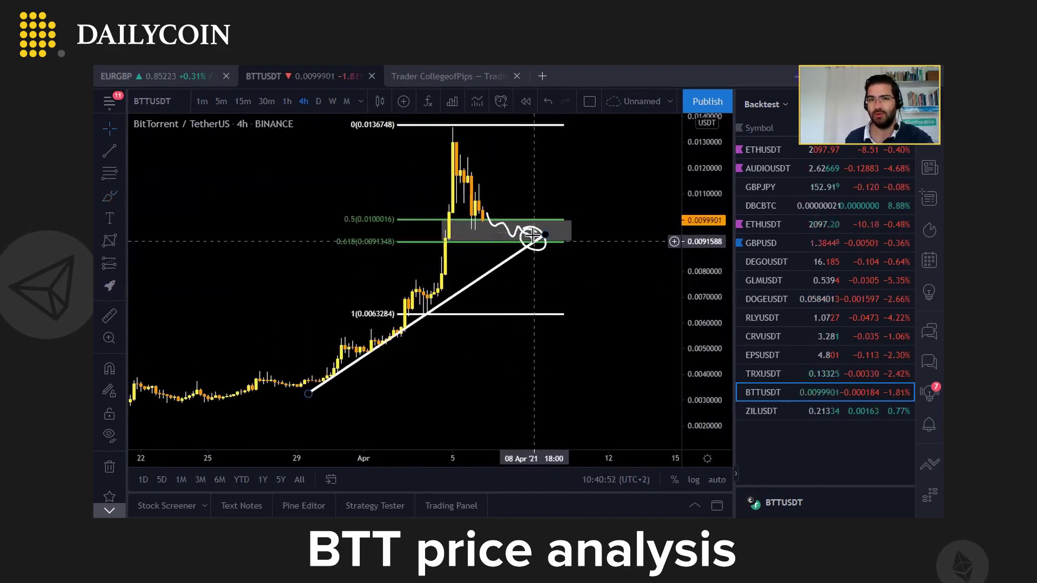
left_click(525, 248)
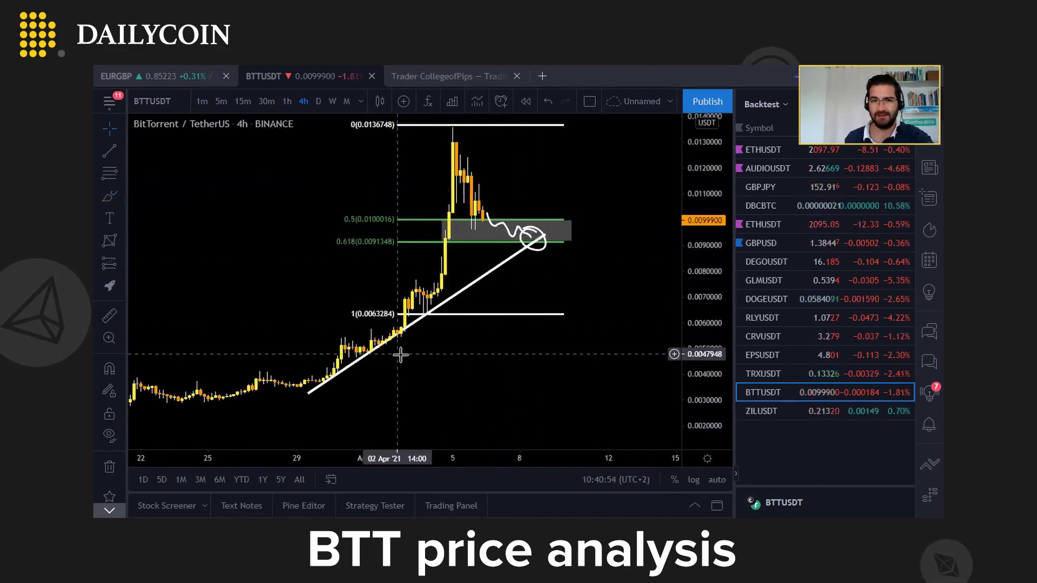
left_click_drag(610, 273, 560, 306)
left_click(318, 101)
scroll(480, 283, "up", 3)
left_click_drag(410, 214, 529, 233)
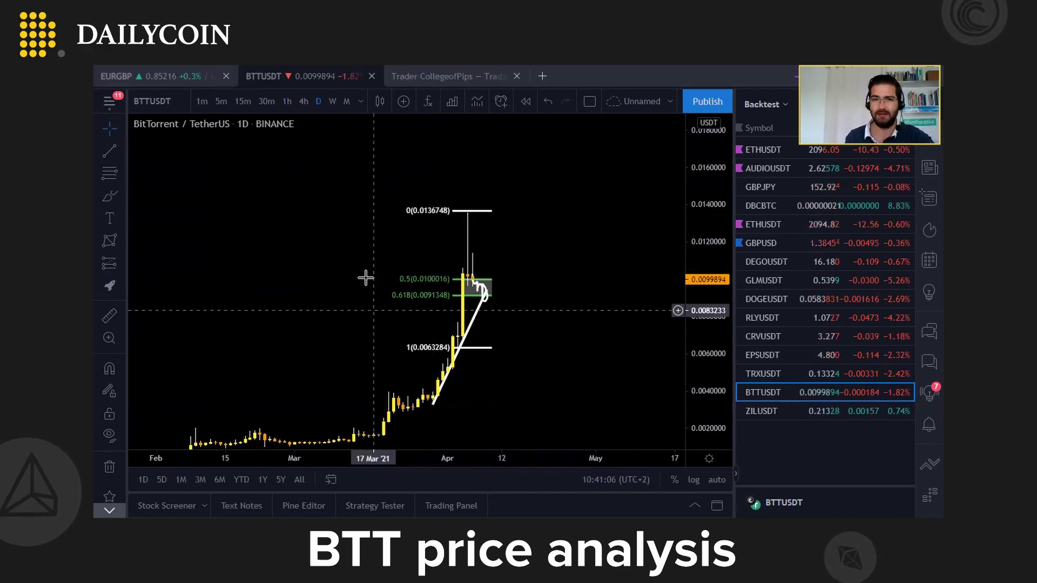
scroll(232, 267, "down", 1)
scroll(324, 294, "up", 3)
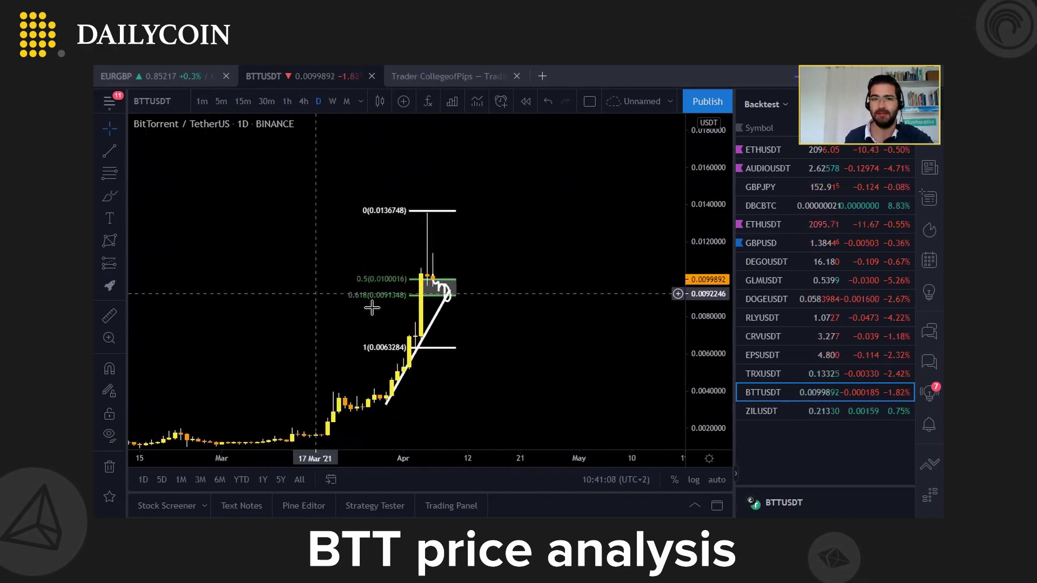
scroll(489, 286, "up", 2)
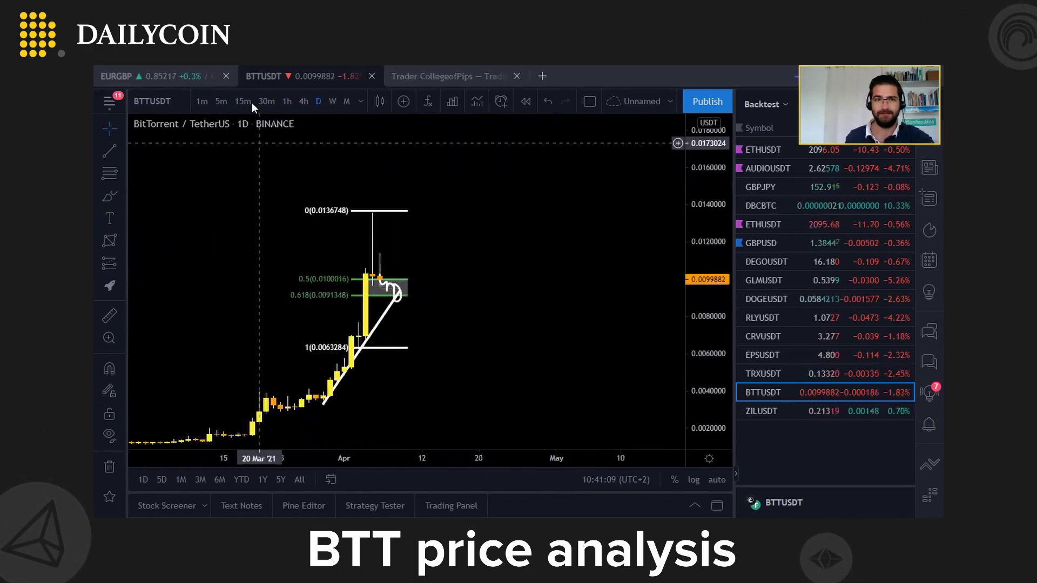
- Return BTTUSDT to the 4-hour timeframe and delete the brushed circle and wavy path over the grey zone
left_click(304, 102)
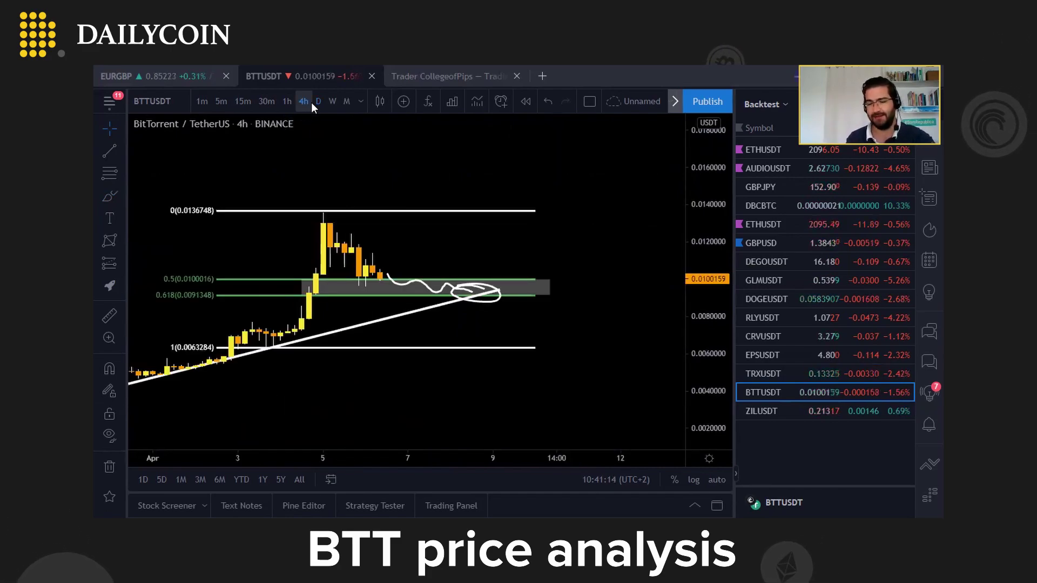
scroll(383, 292, "down", 4)
right_click(302, 256)
left_click_drag(254, 254, 224, 189)
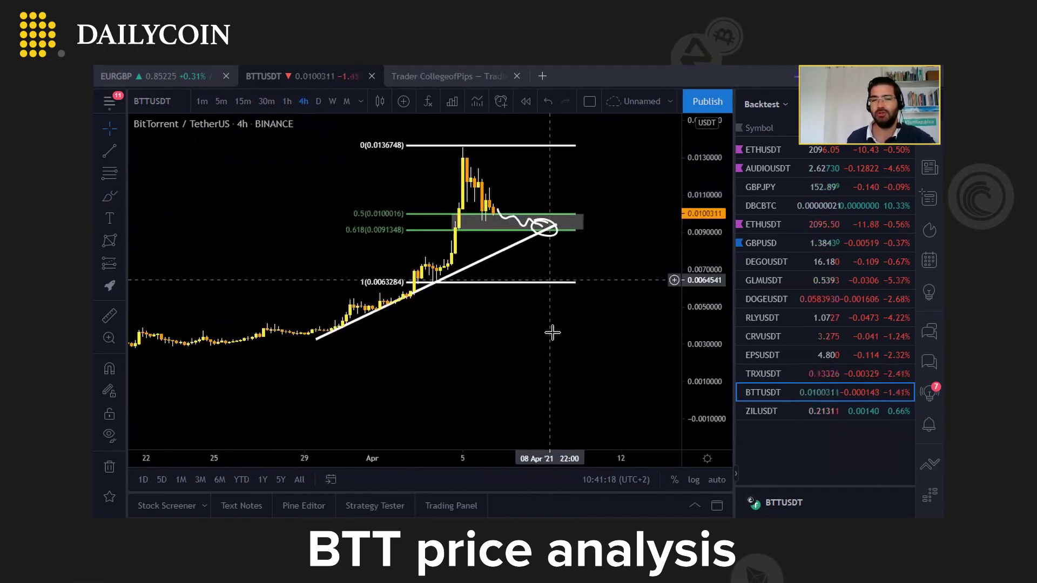
left_click_drag(522, 335, 506, 367)
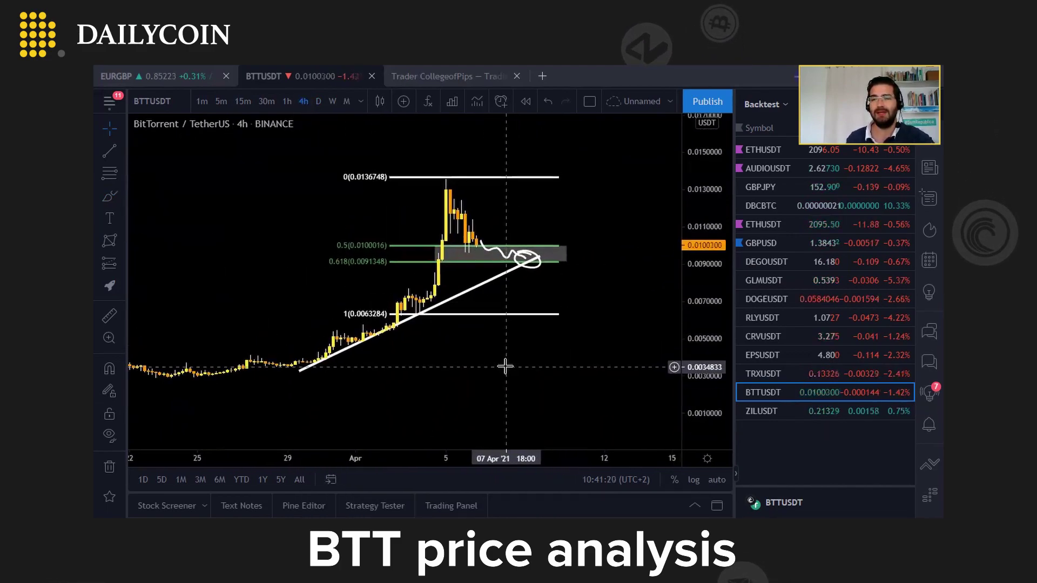
left_click(520, 258)
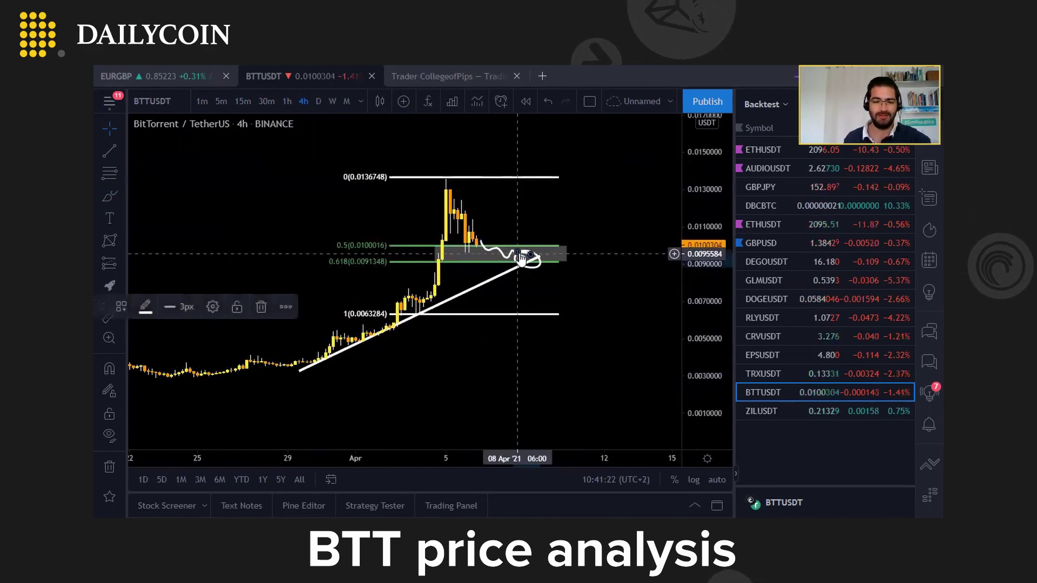
key("Delete")
left_click(509, 256)
key("Delete")
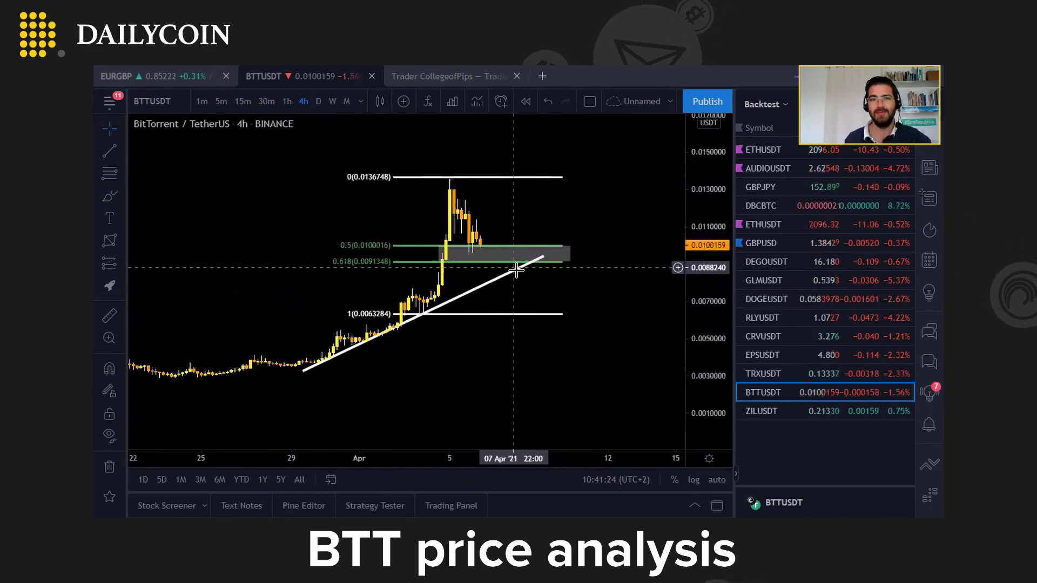
- Brush a circle with short strokes where the rising trend line enters the grey zone, around 8 Apr
left_click(110, 197)
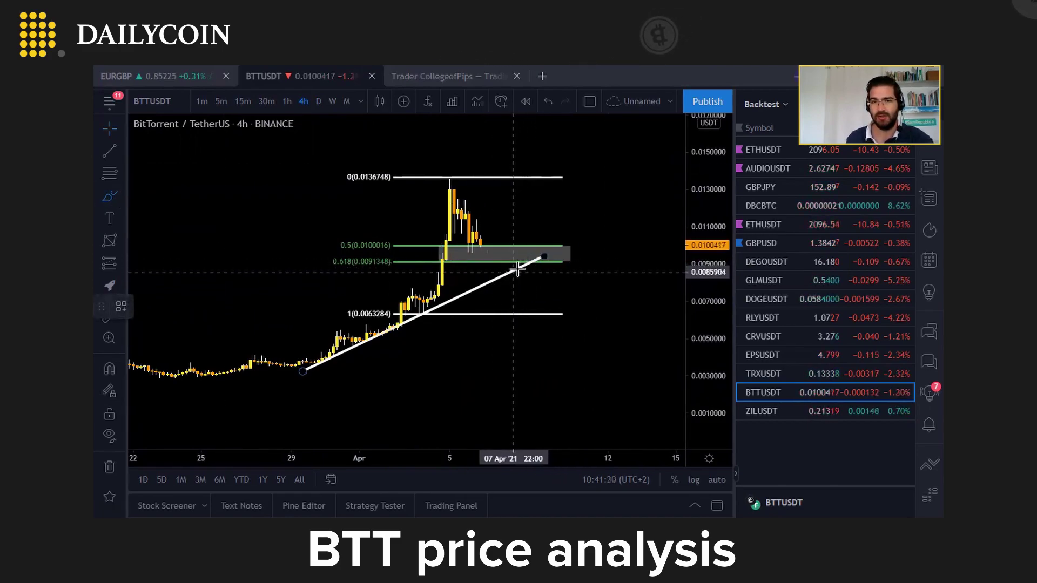
left_click_drag(517, 269, 517, 261)
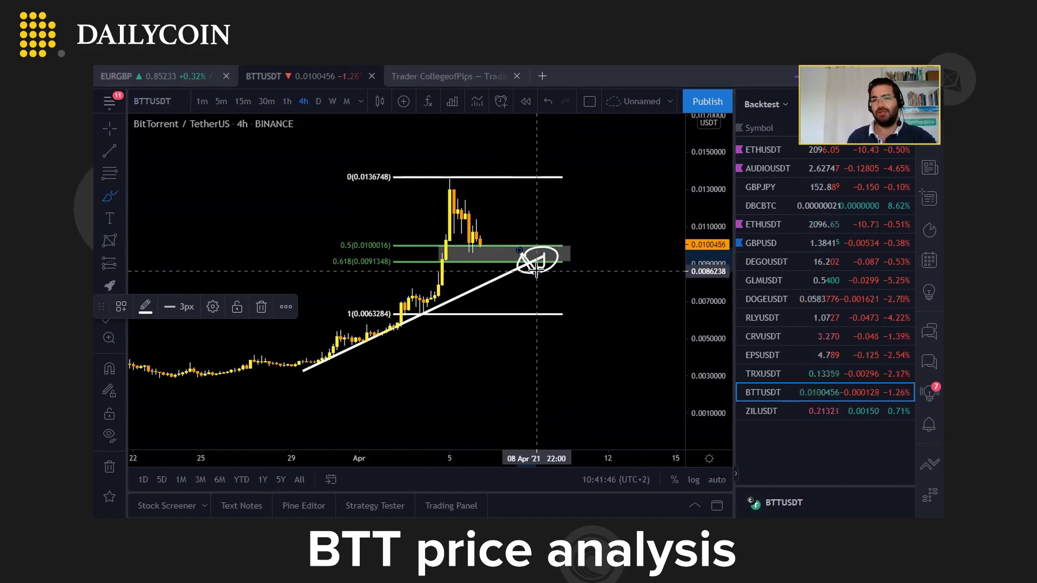
left_click(496, 259)
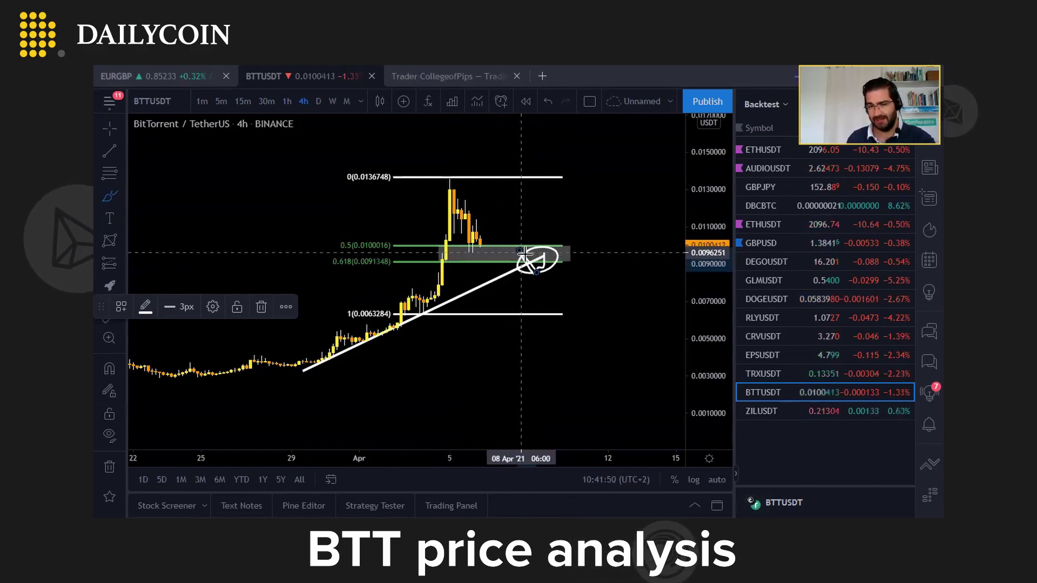
- Brush a flat loop just below the 0.618 level and a wavy falling path to about 0.0070 around 12 Apr
left_click(534, 264)
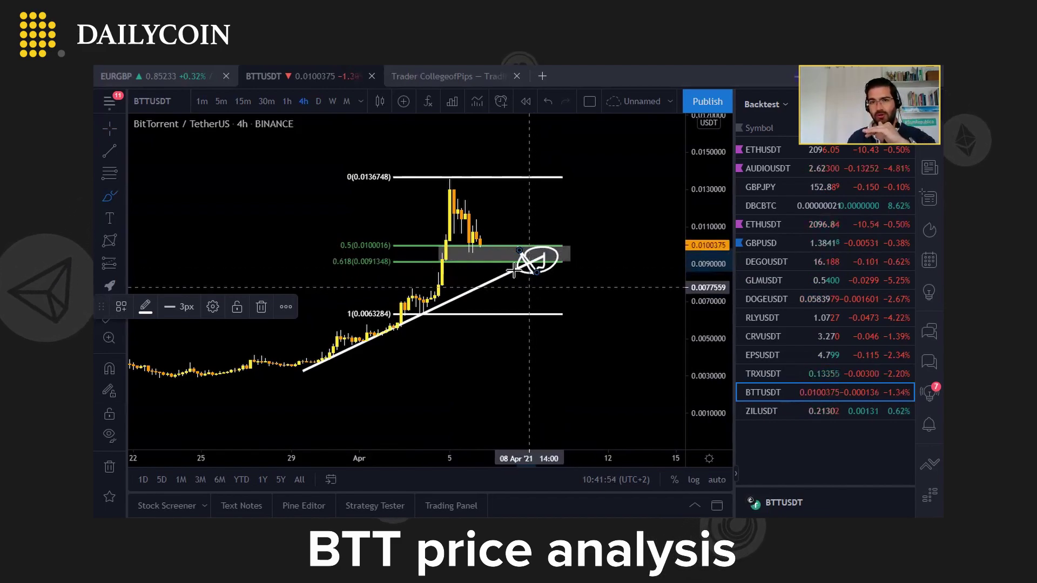
left_click(489, 262)
mouse_move(481, 262)
left_mouse_down()
mouse_move(595, 264)
mouse_move(484, 268)
mouse_move(514, 260)
mouse_move(604, 302)
left_mouse_up()
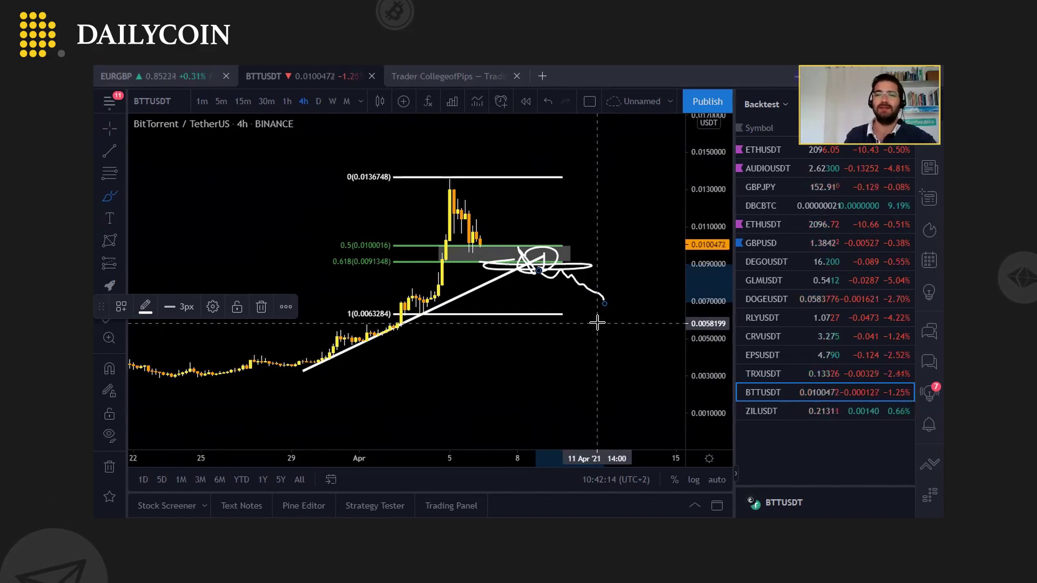
- Open the ZILUSDT chart from the watchlist on the daily timeframe
left_click(824, 414)
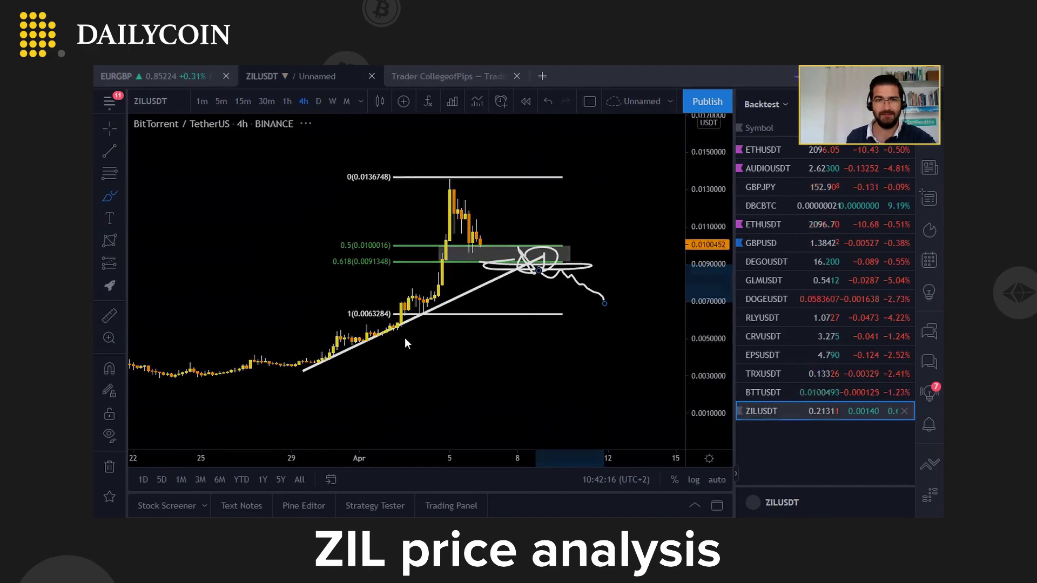
left_click(319, 101)
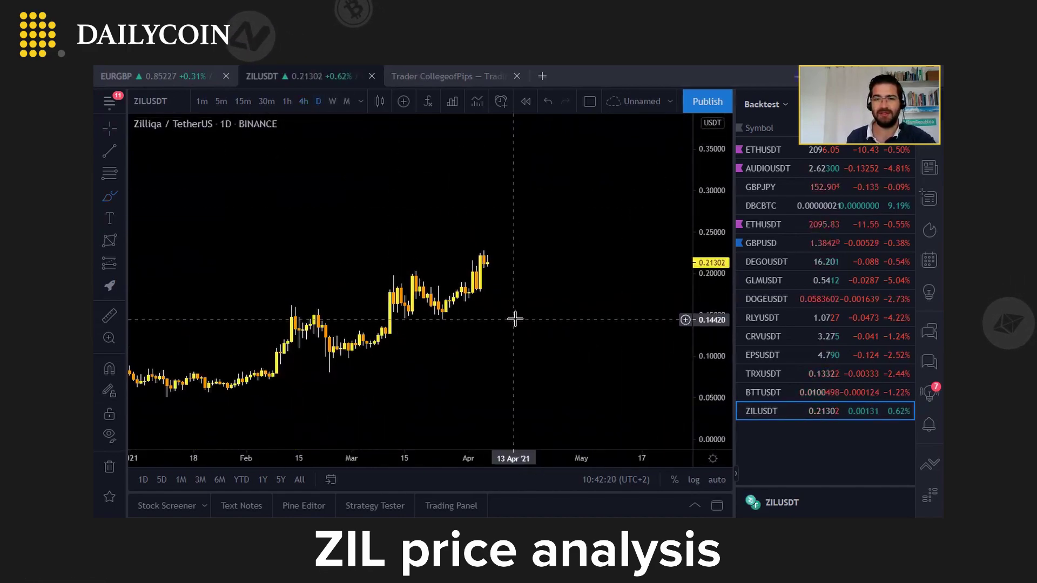
scroll(514, 319, "down", 3)
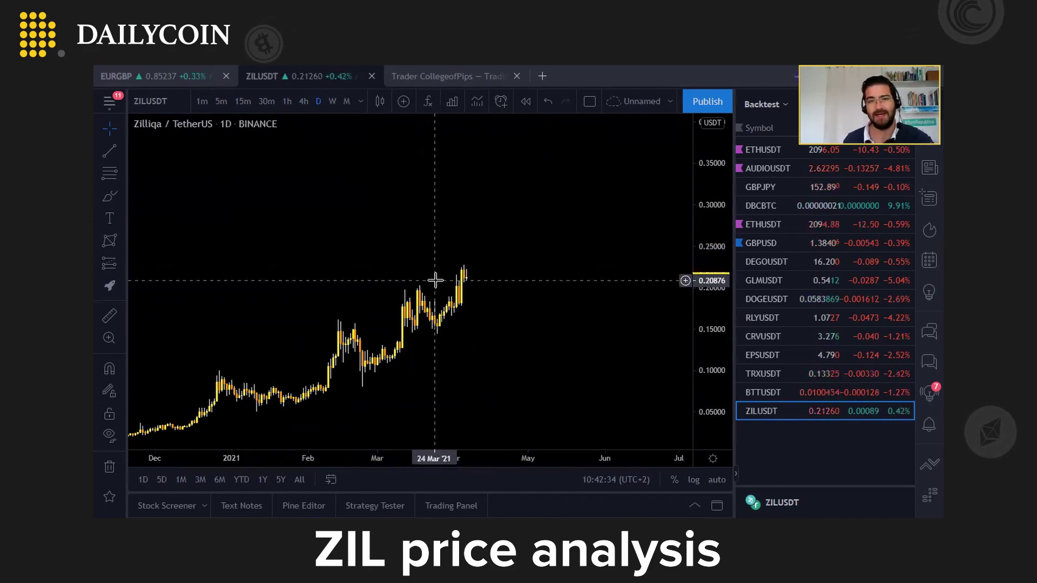
- Brush an example rally with a circled peak, a wavy decline and a base line at about 0.19 beside the candles, and clear it
right_click(514, 225)
left_click_drag(440, 245, 152, 205)
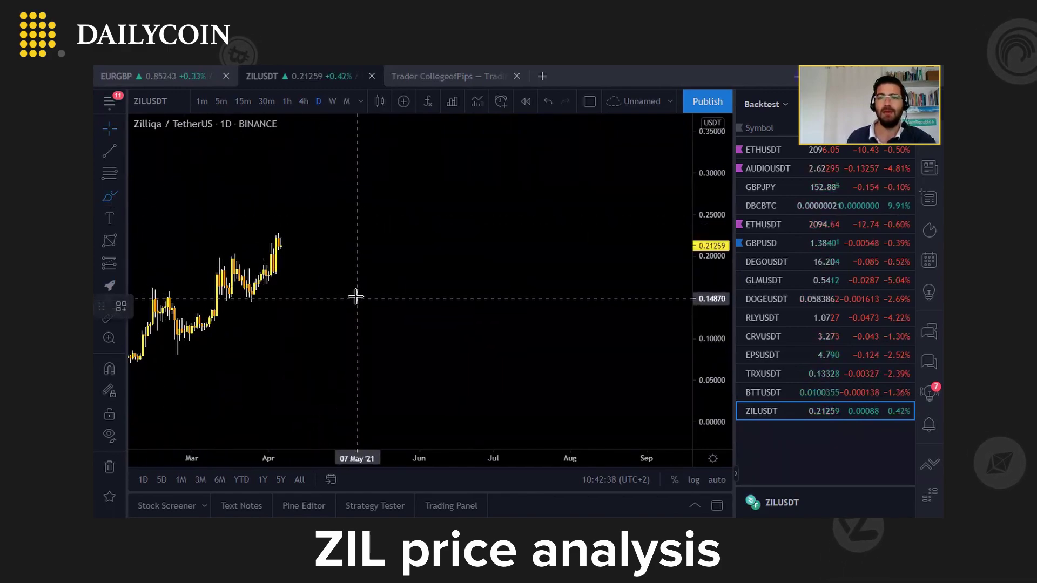
mouse_move(395, 334)
left_mouse_down()
mouse_move(477, 183)
mouse_move(526, 245)
mouse_move(562, 250)
left_mouse_up()
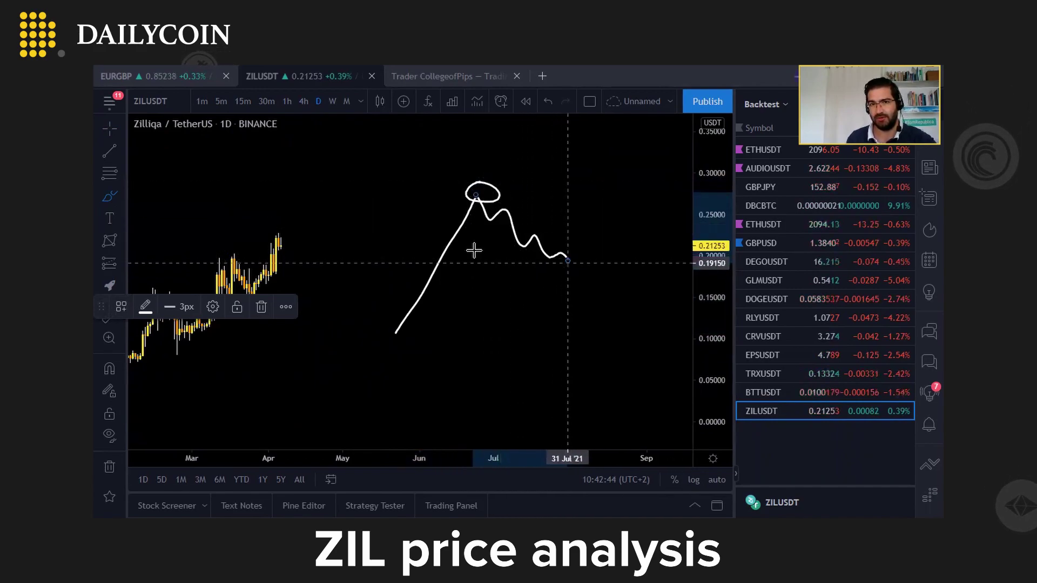
left_click_drag(426, 252, 617, 257)
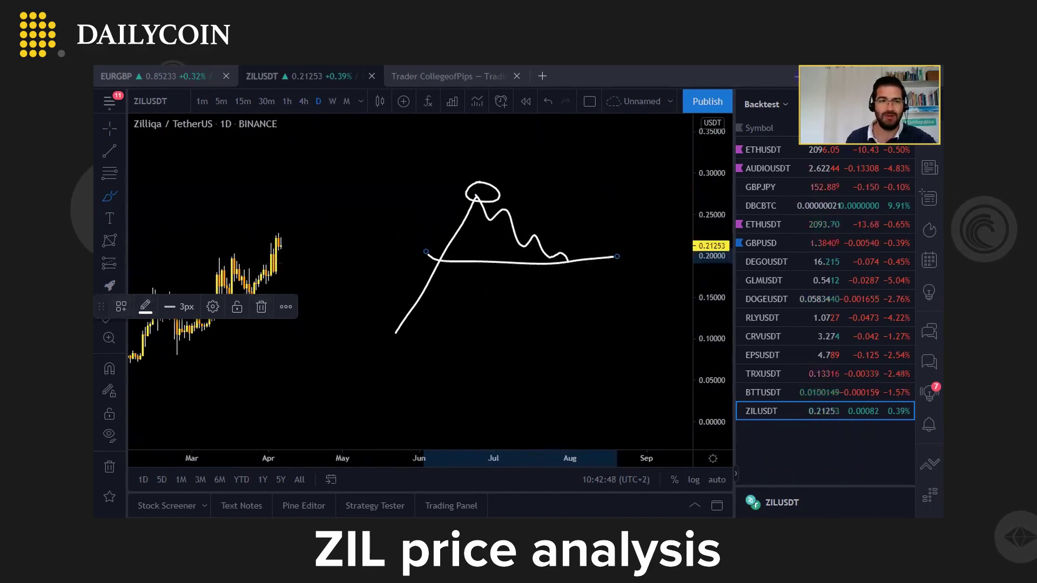
left_click(109, 466)
- Reset the chart view, brush a wave tracing ZIL's rising swings with a circle at the April peak, and clear the strokes
right_click(338, 337)
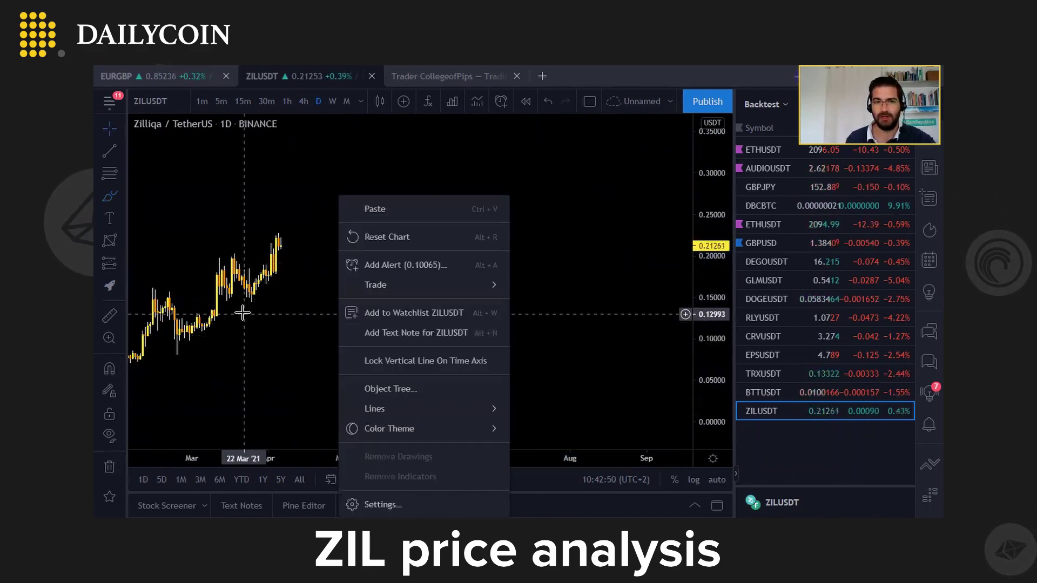
left_click(386, 237)
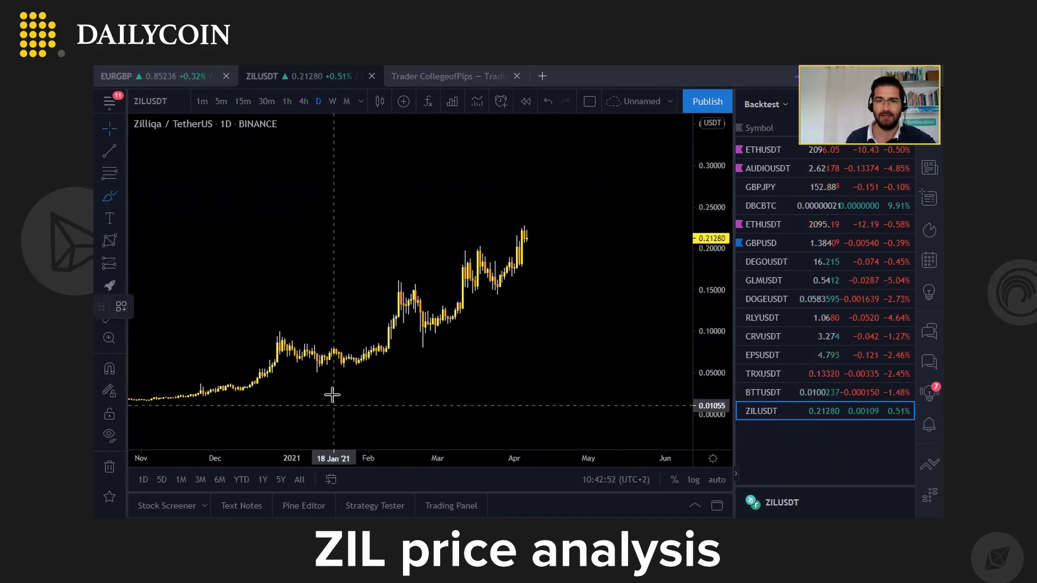
mouse_move(336, 388)
left_mouse_down()
mouse_move(407, 280)
mouse_move(441, 338)
mouse_move(497, 281)
mouse_move(513, 294)
mouse_move(539, 224)
mouse_move(516, 218)
left_mouse_up()
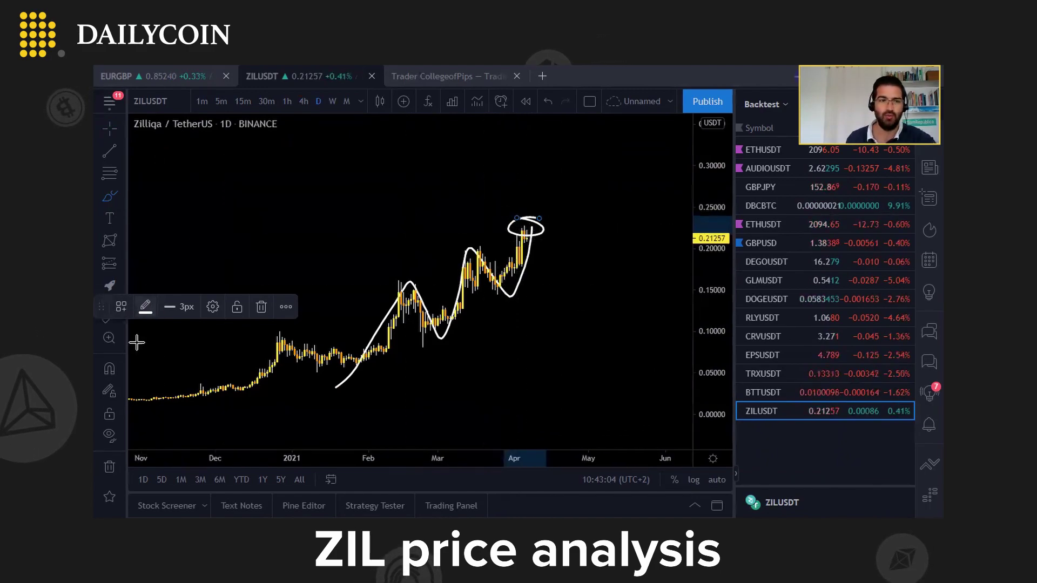
left_click(110, 466)
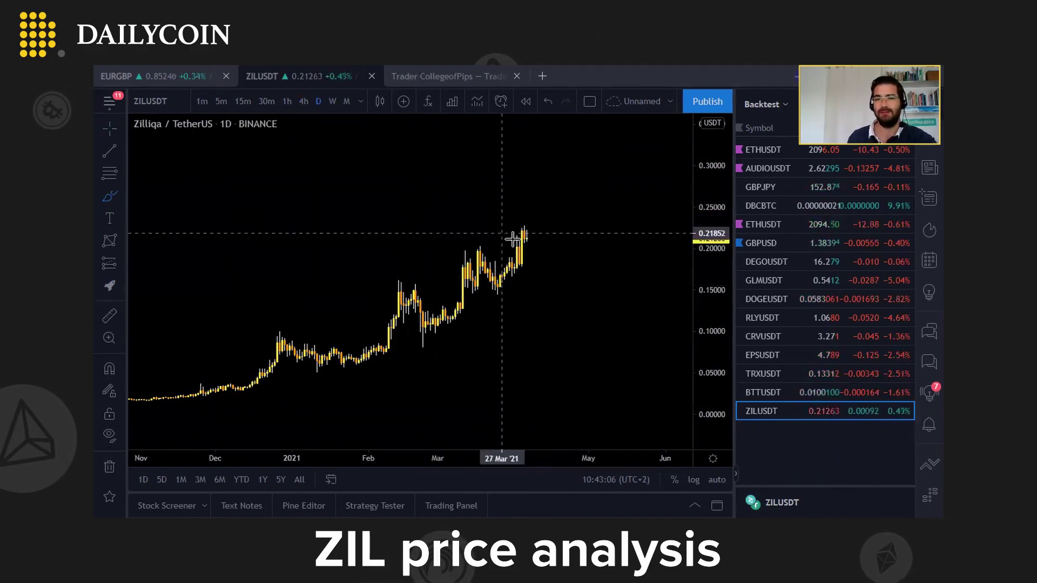
- Draw a parallel channel with its lower edge from about 0.041 on 12 Jan to about 0.157 in mid-April and its upper edge along the highs
scroll(525, 303, "up", 1)
left_click_drag(715, 352, 708, 262)
right_click(614, 281)
mouse_move(477, 298)
left_mouse_down()
mouse_move(440, 306)
mouse_move(484, 286)
left_mouse_up()
scroll(419, 302, "up", 2)
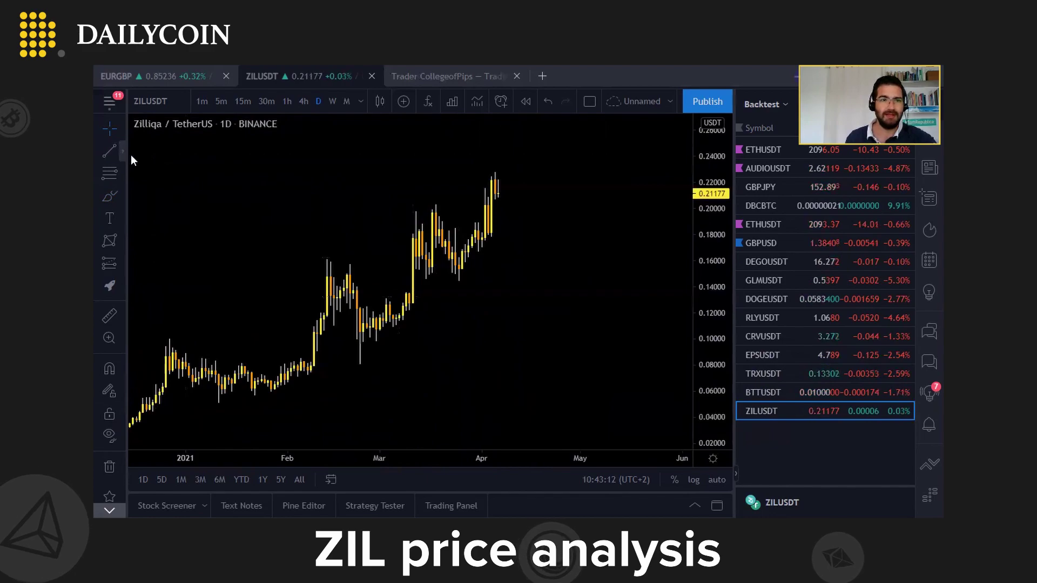
left_click(123, 152)
left_click(151, 426)
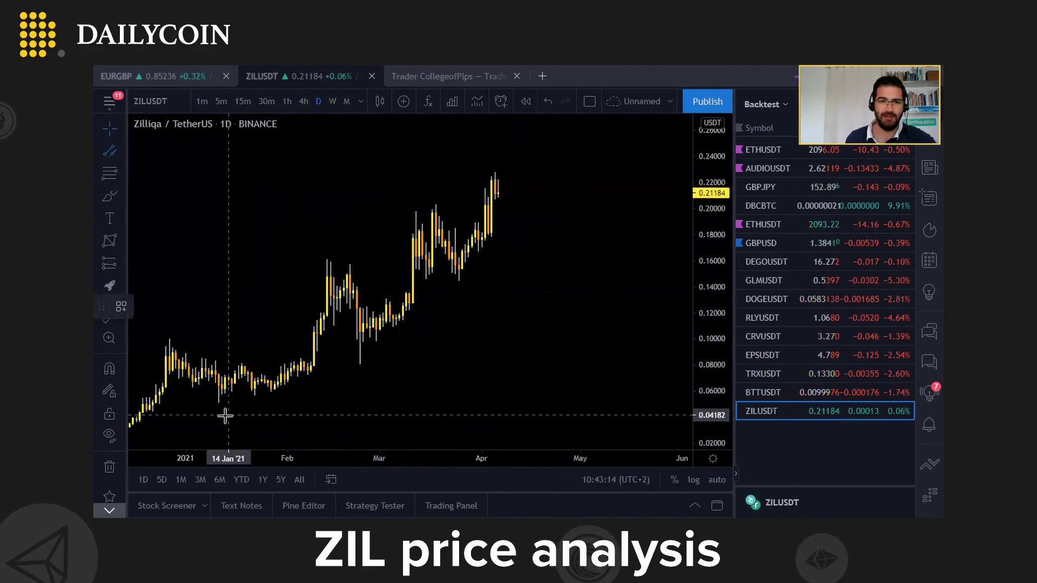
left_click(222, 416)
left_click(528, 265)
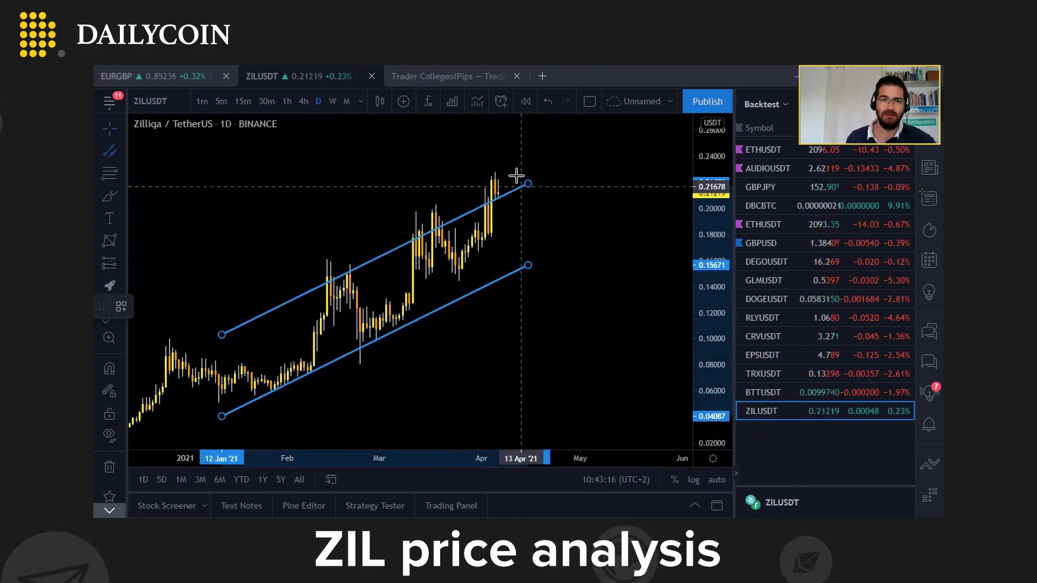
left_click(513, 163)
left_click(326, 184)
- Draw a rising trend line under the lows from about 0.070 on 17 Feb to about 0.215 in late April
left_click_drag(602, 324, 611, 270)
left_click_drag(705, 236, 703, 227)
left_click_drag(628, 283, 601, 356)
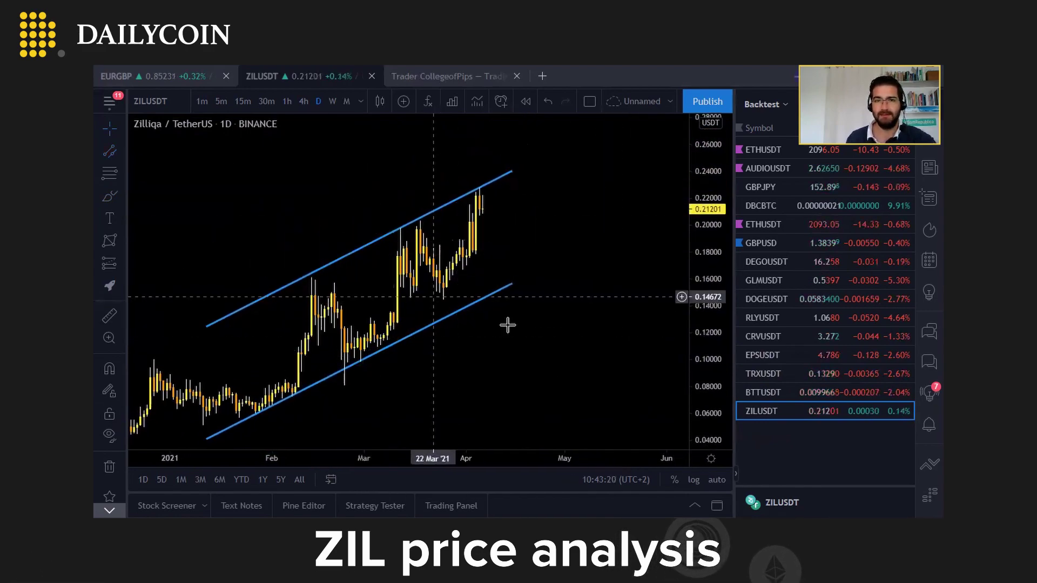
left_click(124, 150)
left_click(173, 152)
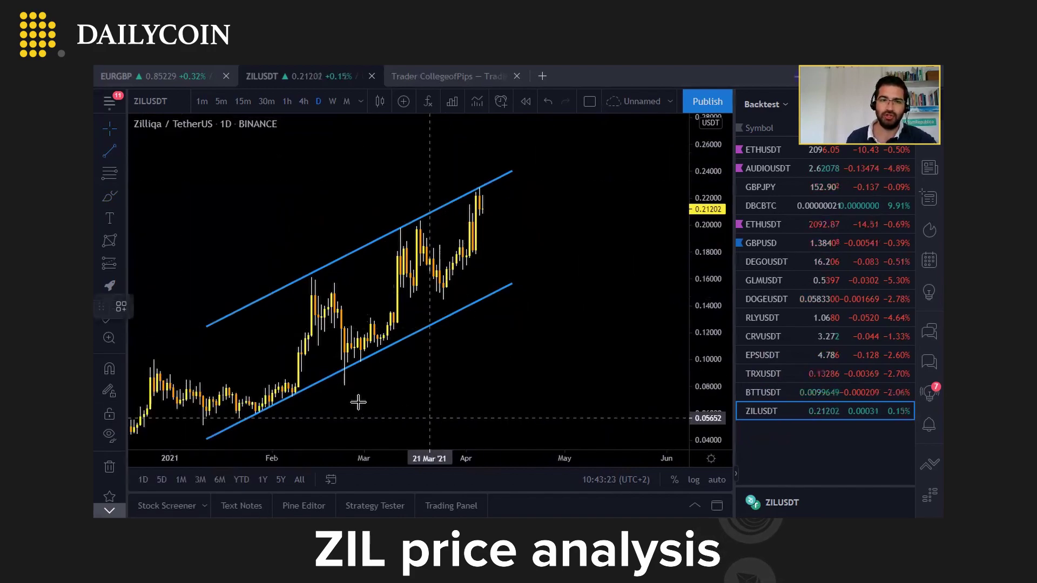
left_click(326, 398)
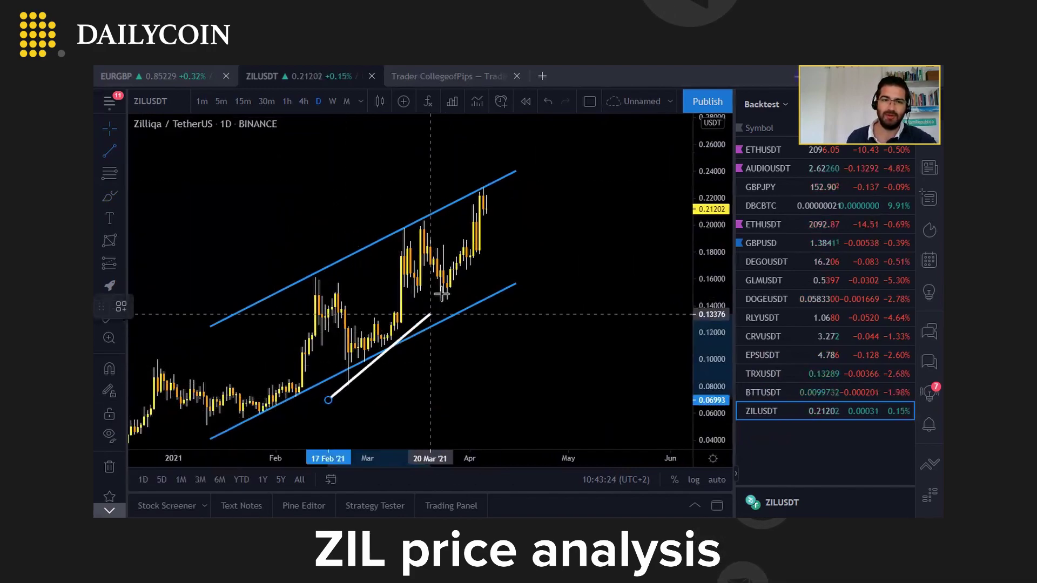
left_click(555, 205)
left_click(348, 273)
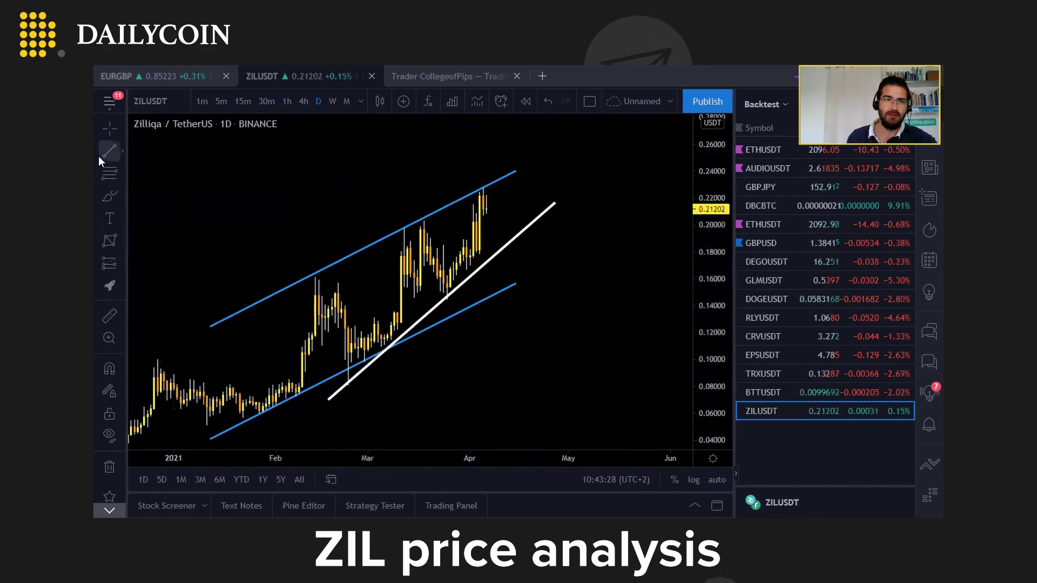
- Draw a trend line along the highs from about 0.142 on 25 Jan to about 0.243 in mid-April
left_click(252, 304)
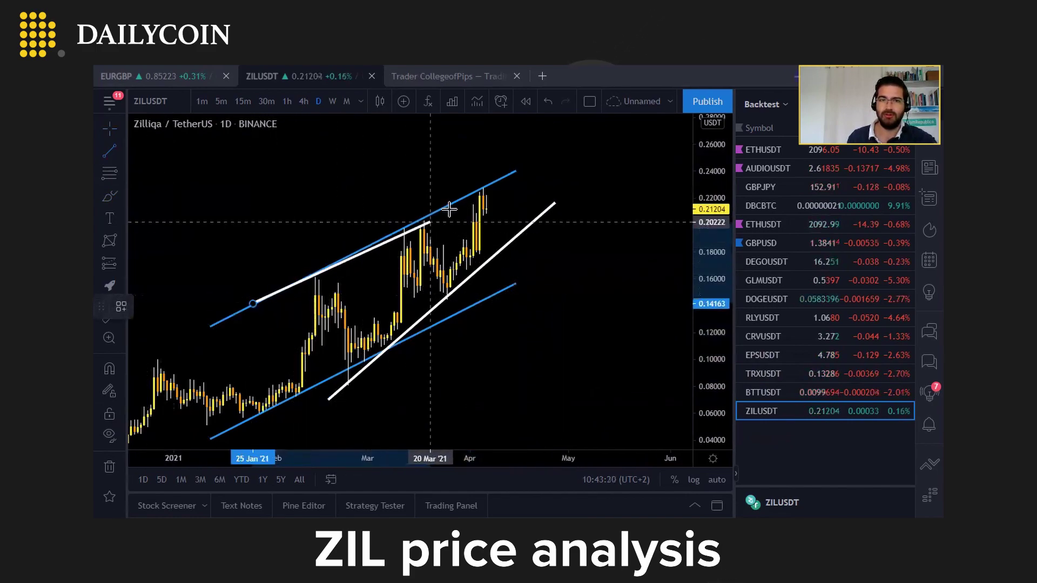
left_click(520, 167)
left_click(380, 184)
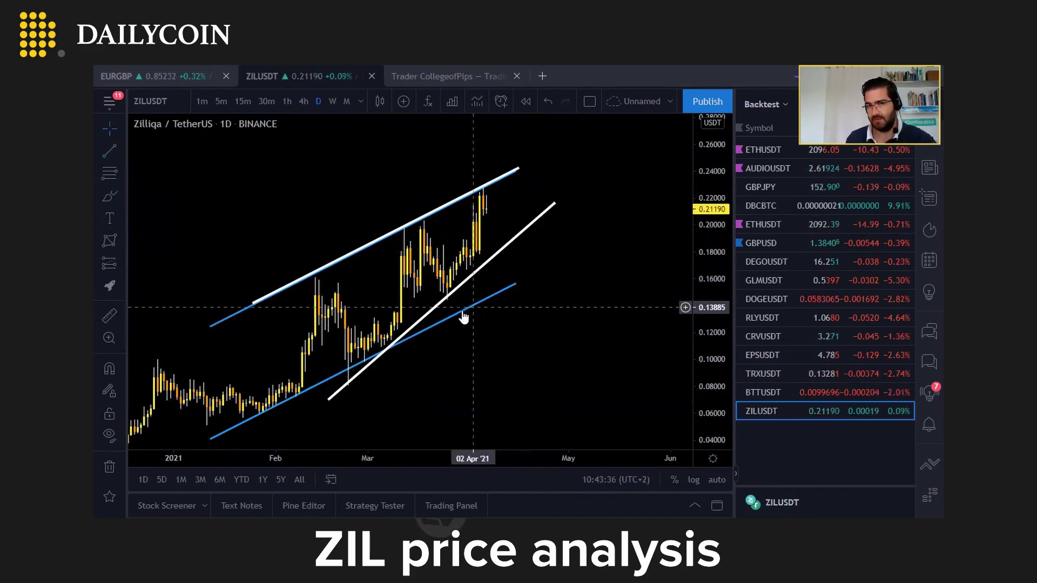
- Extend the blue parallel channel forward to about 15 May, with its lower edge ending at about 0.195
left_click_drag(519, 280, 617, 231)
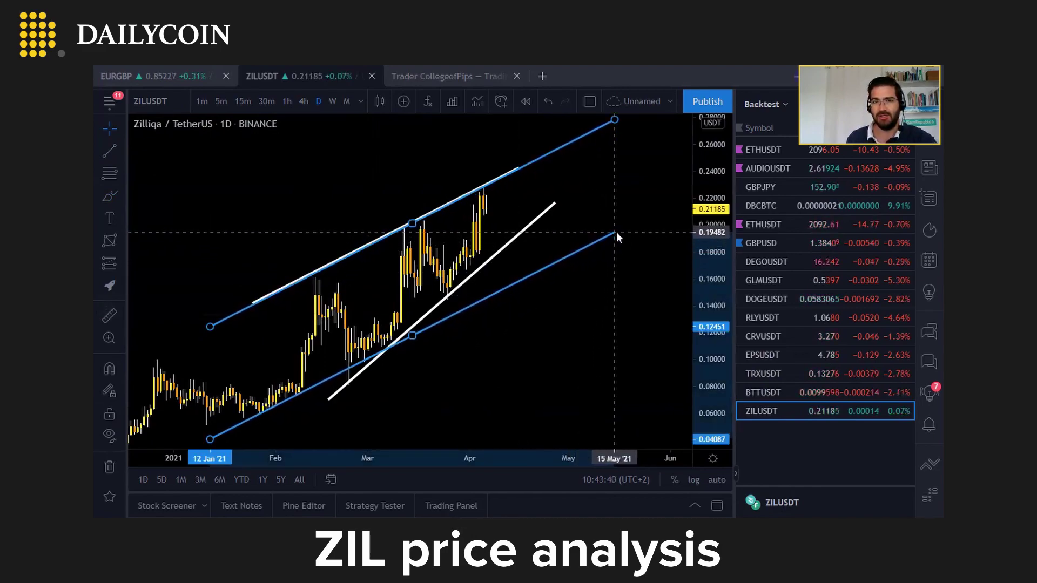
- Draw a horizontal rectangle zone from 17 Feb to about 21 May, spanning about 0.194 to 0.198
left_click(566, 284)
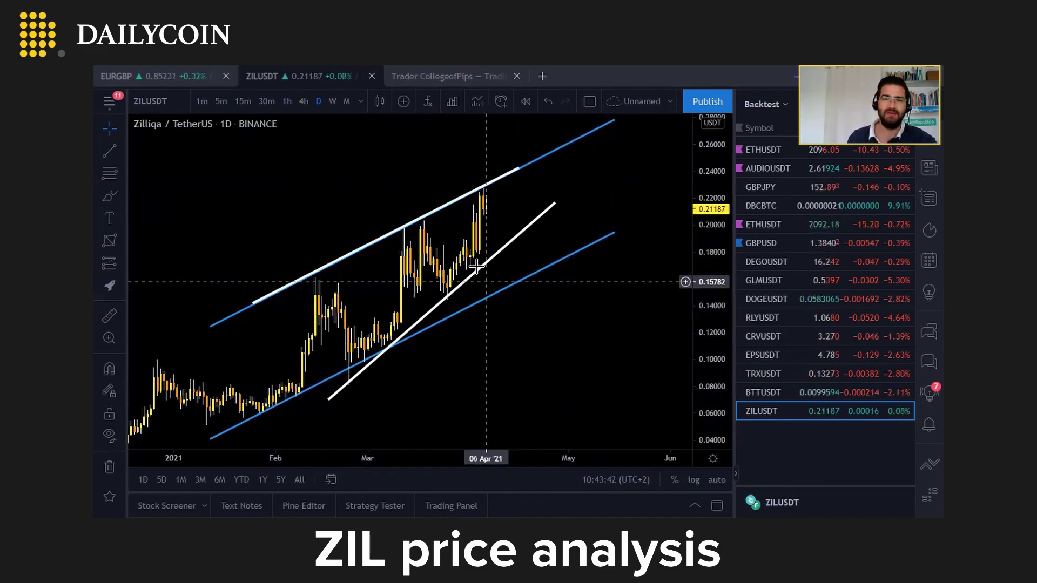
left_click(122, 195)
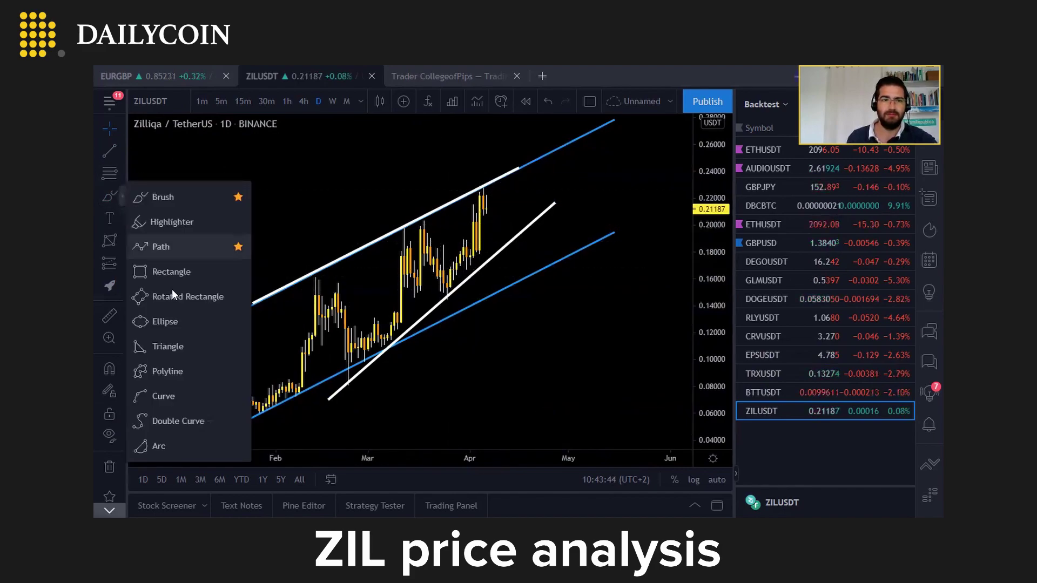
left_click(140, 269)
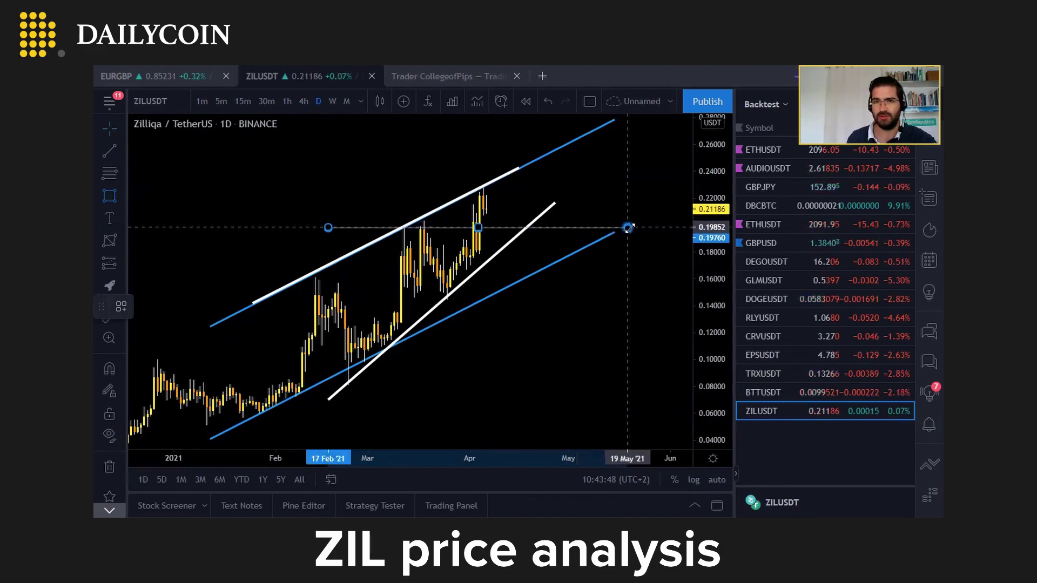
left_click_drag(634, 232, 634, 233)
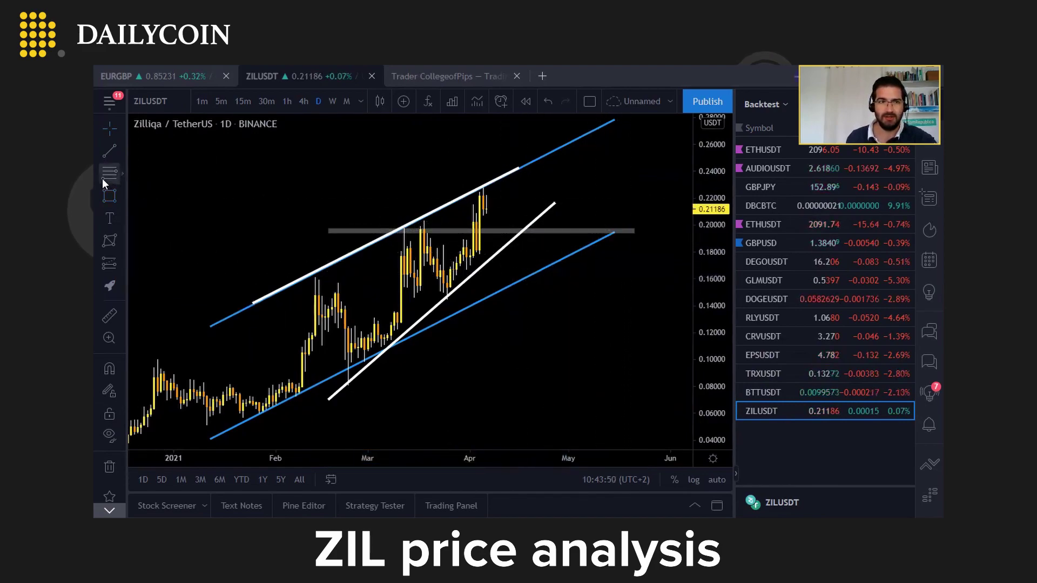
- Brush a price path dipping to the zone near 0.20, circle the touch point, and continue up to the channel's upper edge at about 0.255
left_click(122, 196)
left_click(168, 196)
mouse_move(483, 195)
left_mouse_down()
mouse_move(520, 230)
mouse_move(510, 221)
left_mouse_up()
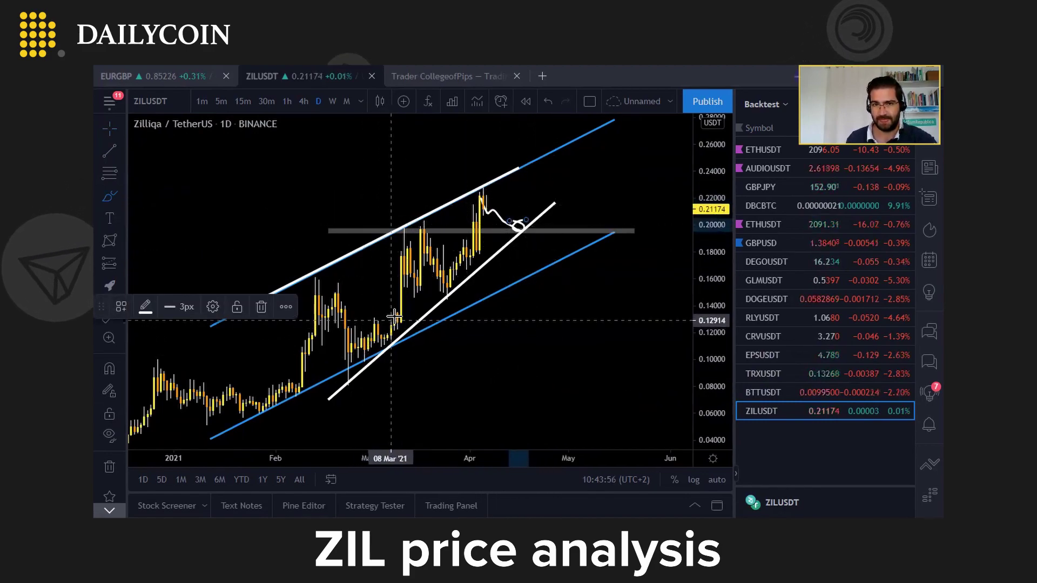
left_click(506, 232)
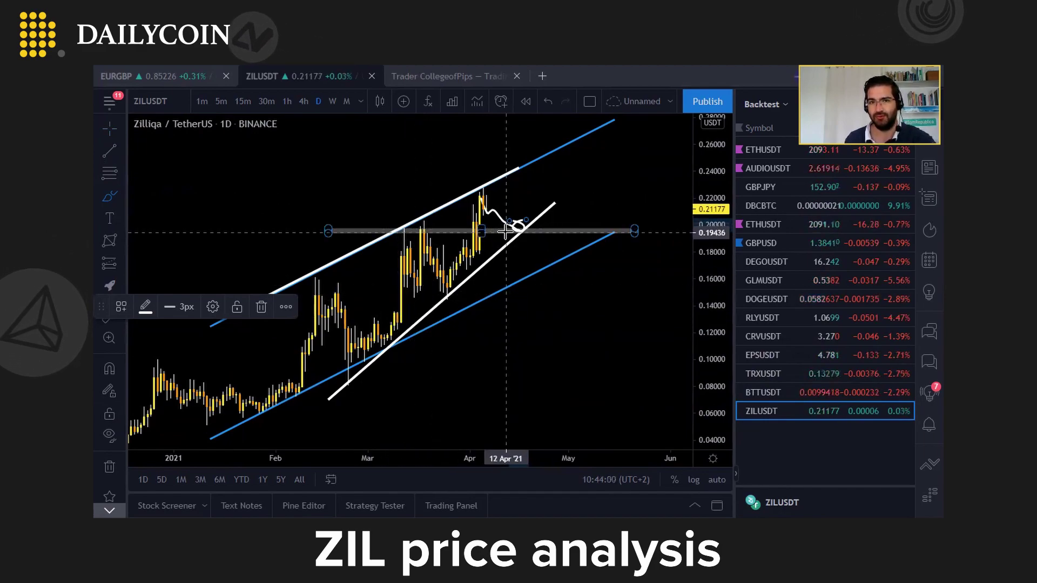
left_click(522, 228)
mouse_move(523, 228)
left_mouse_down()
mouse_move(537, 162)
mouse_move(558, 156)
left_mouse_up()
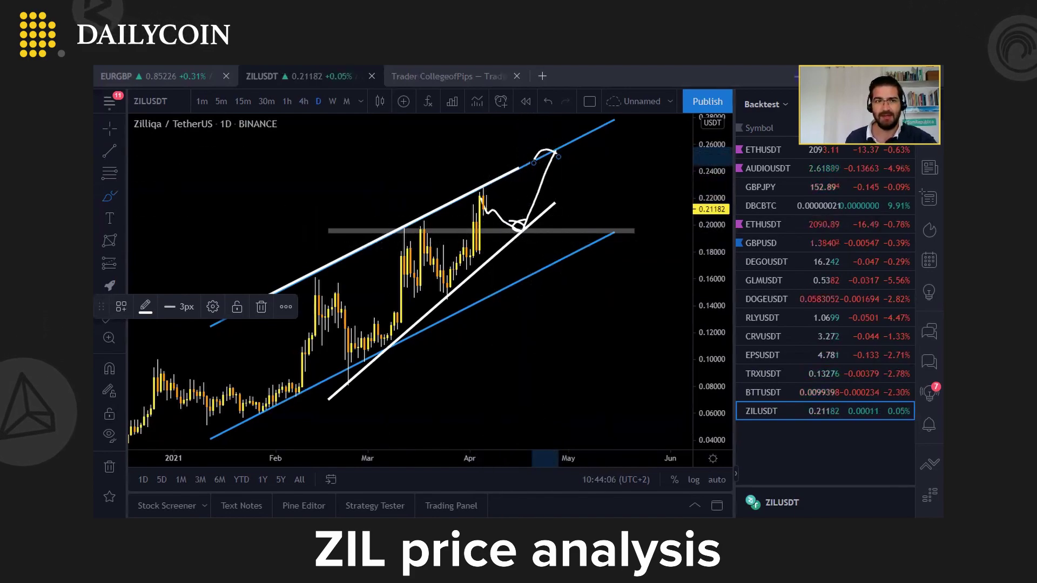
- Draw a second horizontal rectangle zone from 29 Jan to 12 May, spanning about 0.151 to 0.157
left_click(123, 195)
left_click(143, 268)
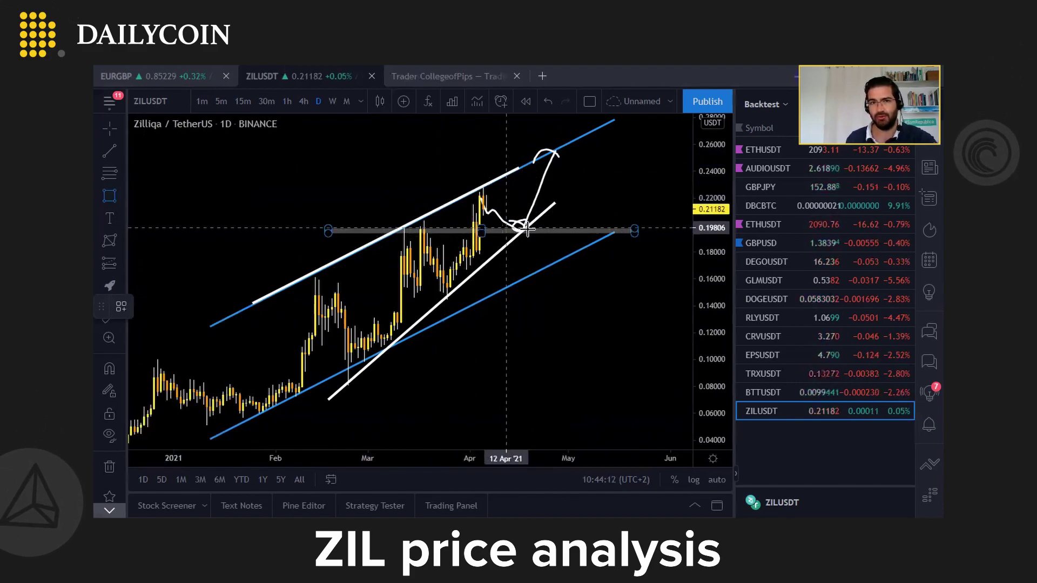
left_click(266, 290)
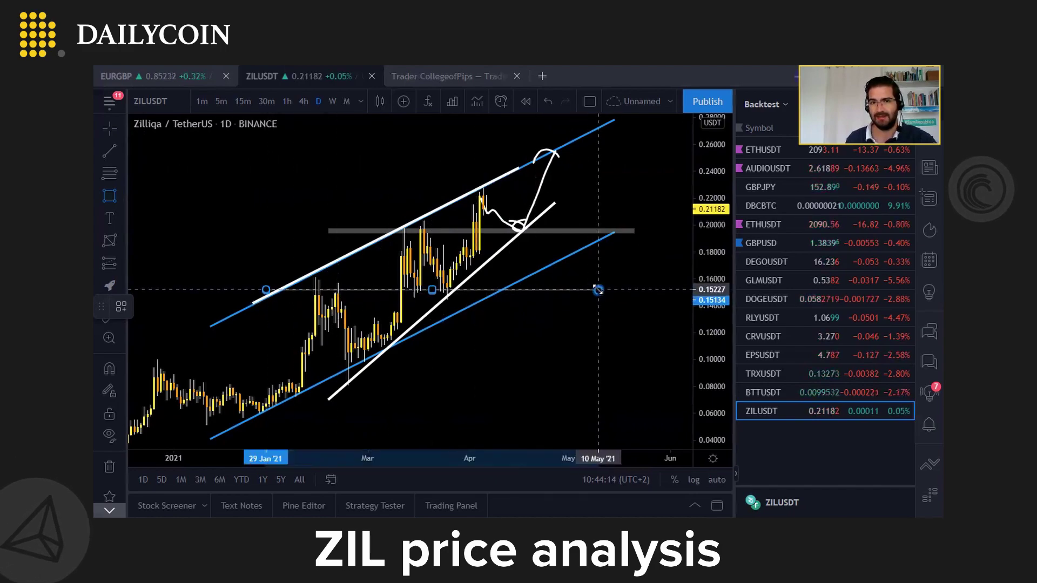
left_click(604, 281)
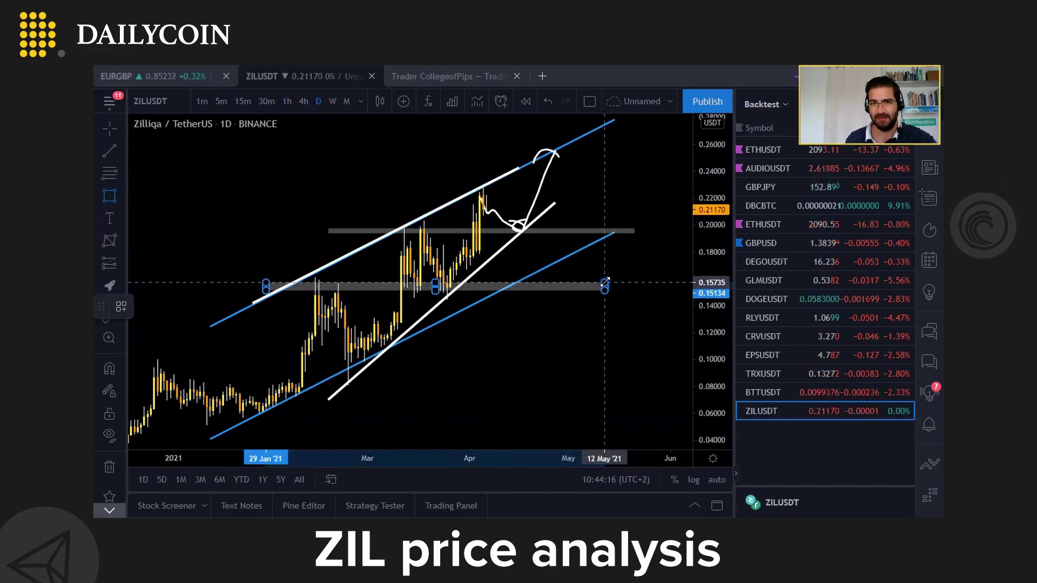
left_click(604, 282)
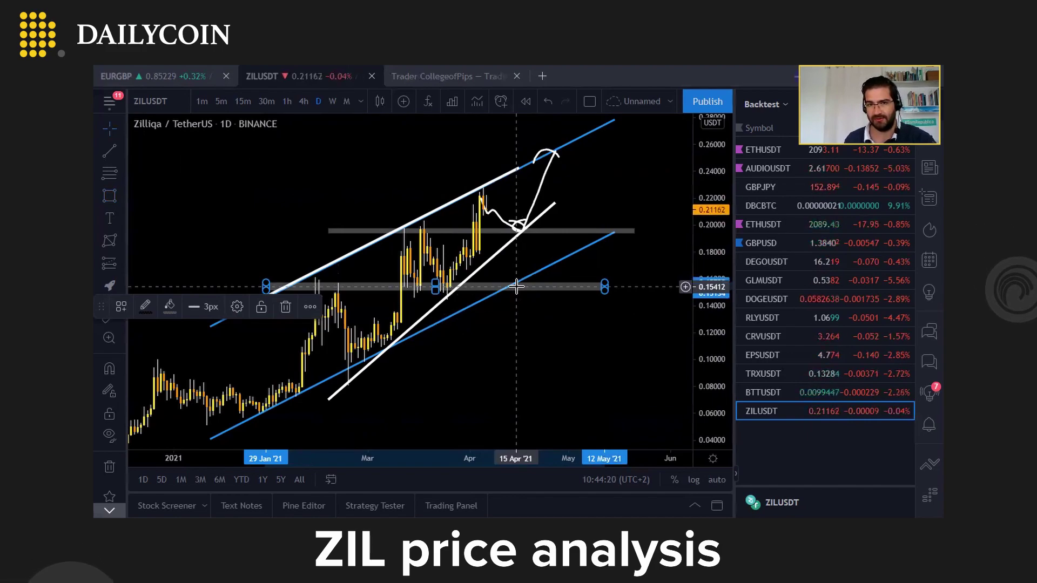
- Brush an alternative path breaking down to about 0.160 and rallying into an arch above 0.26, and underline the lower zone at about 0.157
left_click(121, 199)
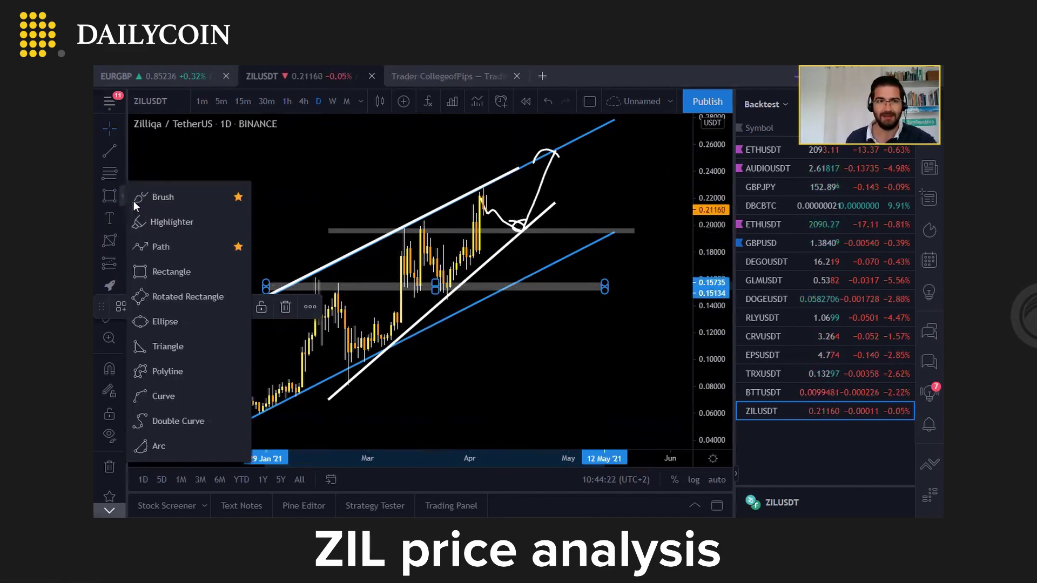
left_click(141, 200)
left_click_drag(505, 215, 517, 232)
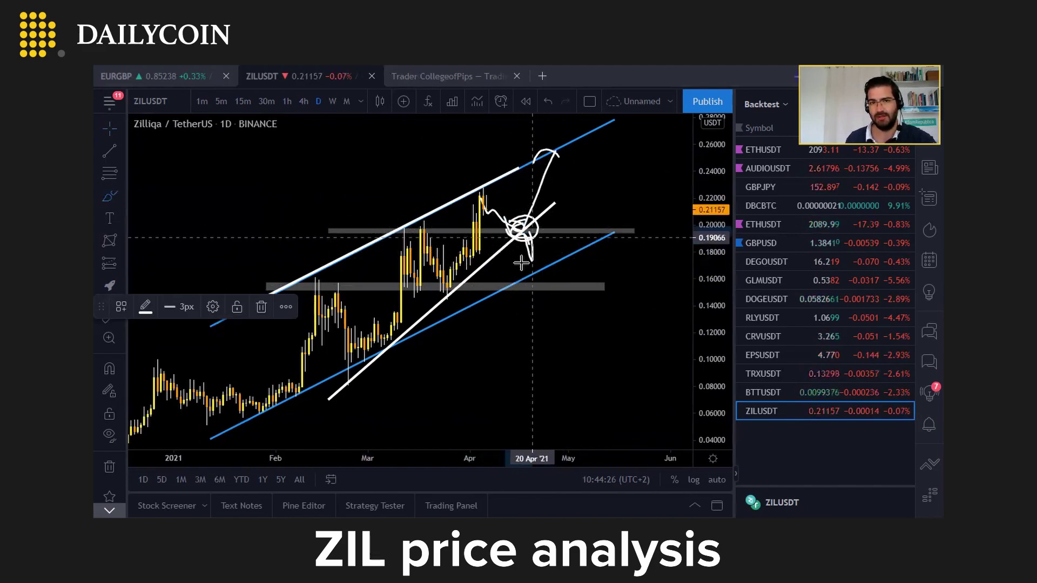
left_click_drag(621, 175, 628, 158)
left_click_drag(587, 179, 601, 161)
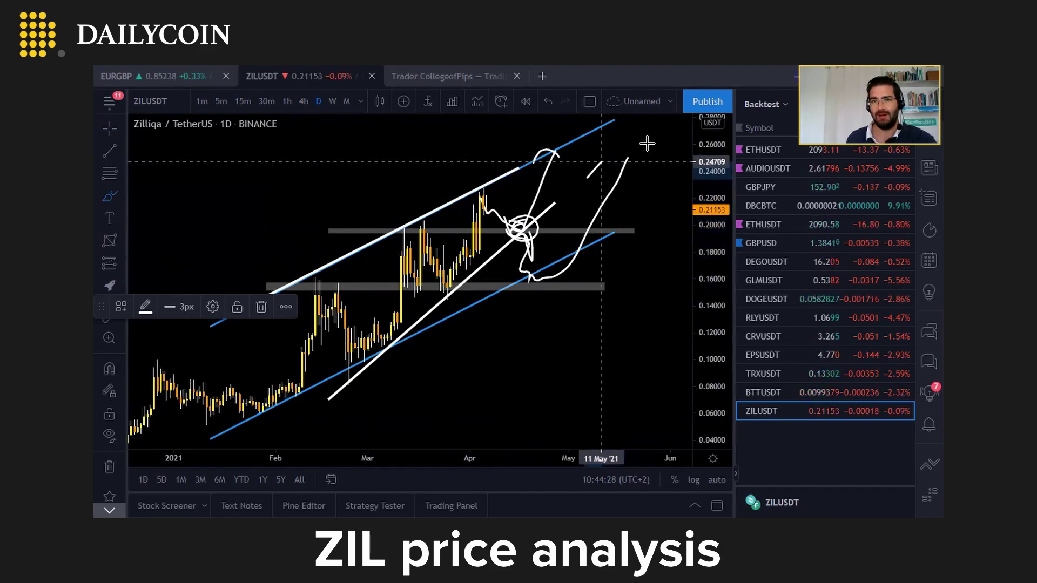
left_click_drag(489, 283, 545, 283)
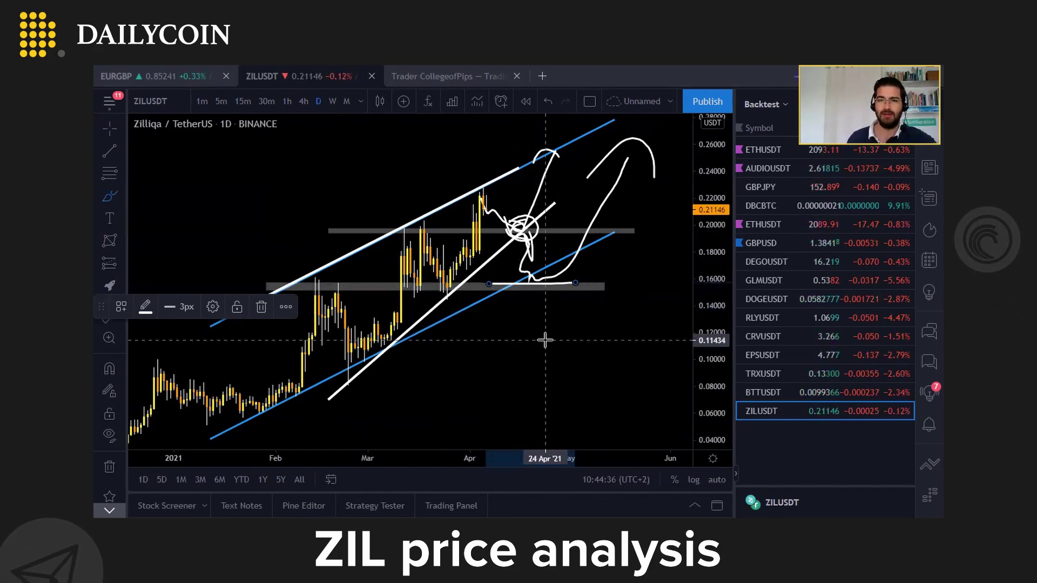
- Draw an ABCD pattern from A at about 0.080 on 31 Jan through B at 0.198 and C at 0.143 to D at about 0.275 in mid-May
scroll(594, 346, "down", 2)
left_click_drag(497, 402, 419, 352)
mouse_move(534, 338)
left_mouse_down()
mouse_move(593, 347)
mouse_move(560, 387)
left_mouse_up()
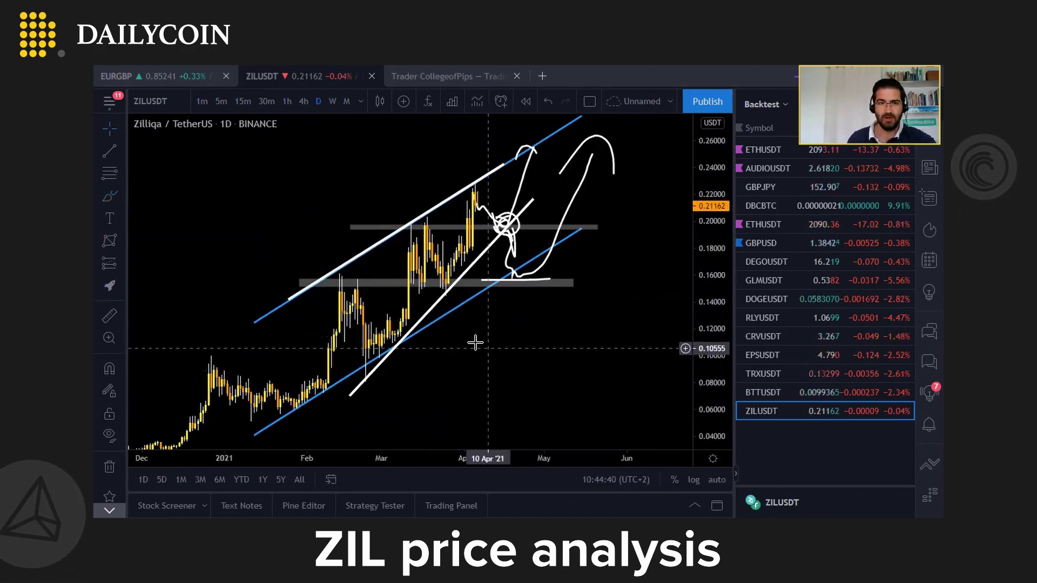
scroll(421, 331, "up", 2)
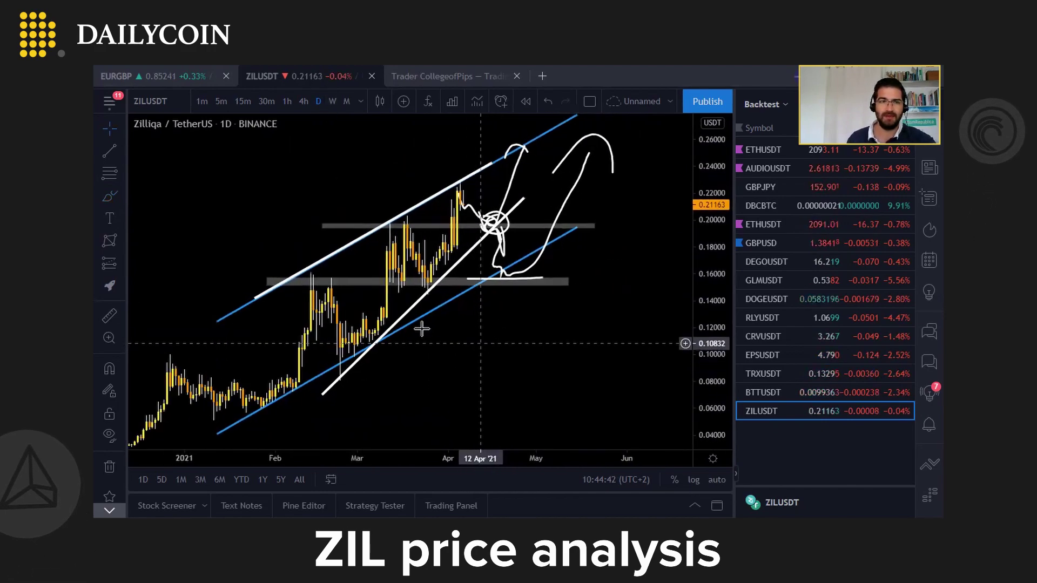
left_click(123, 194)
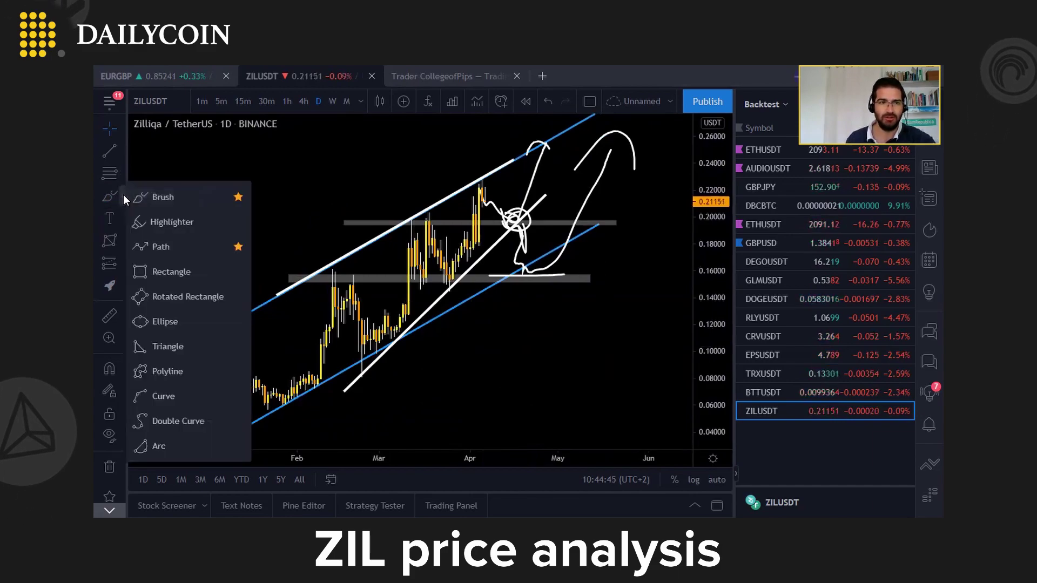
left_click(122, 236)
left_click(122, 238)
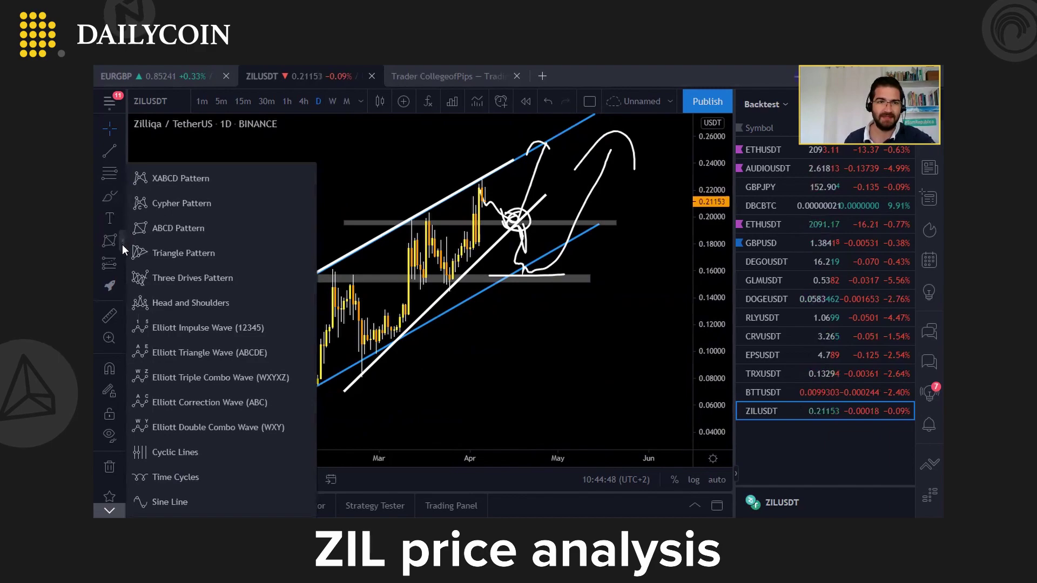
left_click(143, 229)
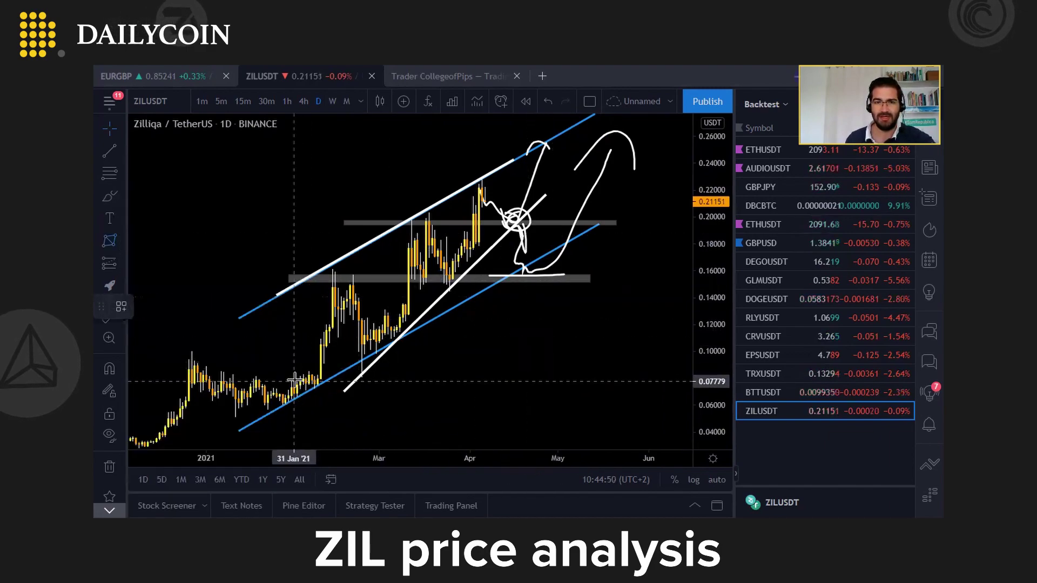
left_click(294, 378)
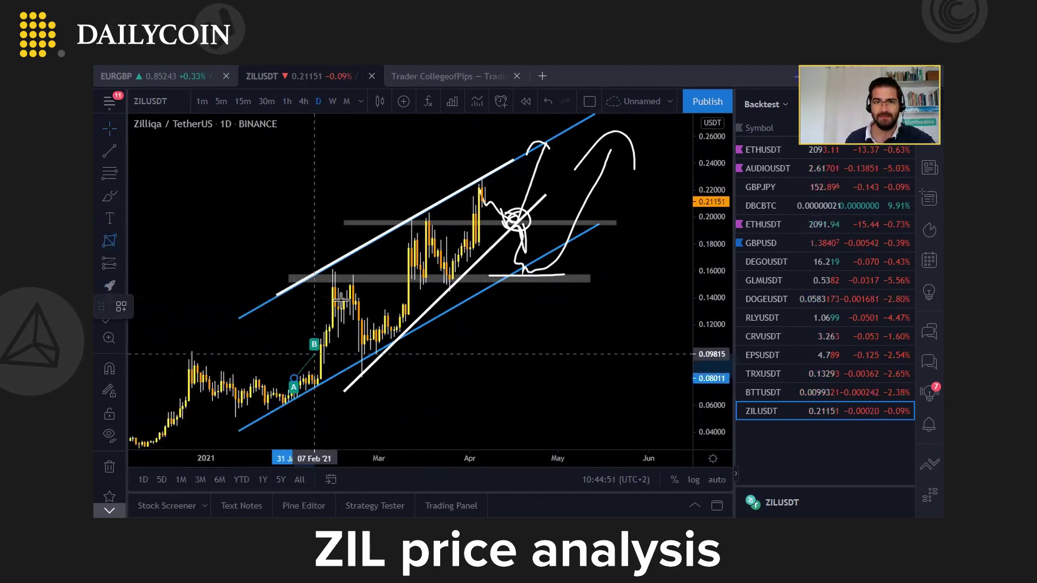
left_click(383, 219)
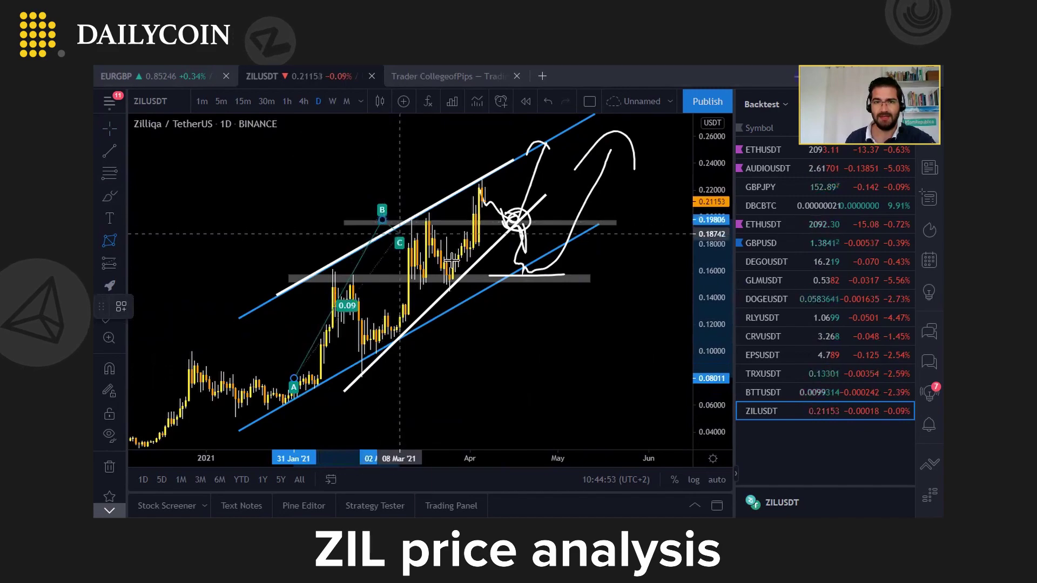
left_click(487, 293)
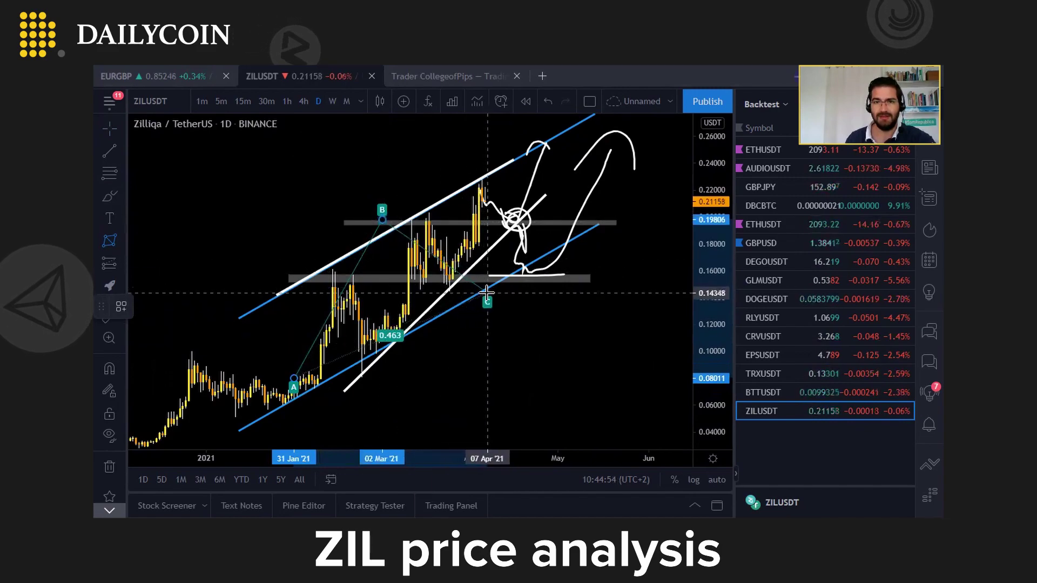
left_click(605, 115)
mouse_move(606, 123)
left_mouse_down()
mouse_move(585, 185)
mouse_move(603, 147)
mouse_move(623, 139)
left_mouse_up()
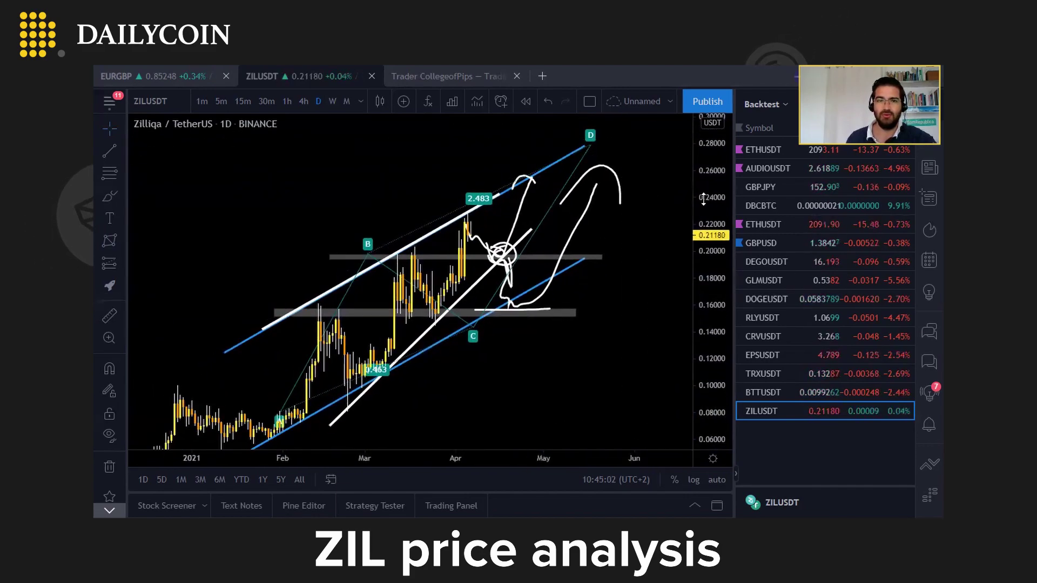
- Draw a trend-based Fibonacci extension from about 0.079 on 29 Jan to 0.199 on 27 Feb and 0.144 on 2 May
left_click_drag(703, 199, 703, 237)
left_click(125, 182)
left_click(151, 331)
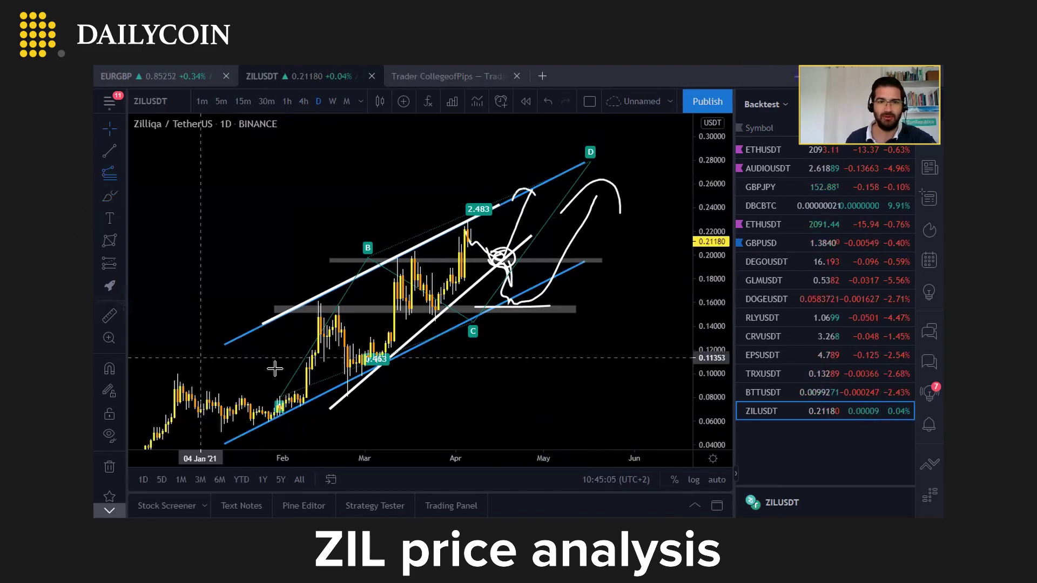
left_click(274, 397)
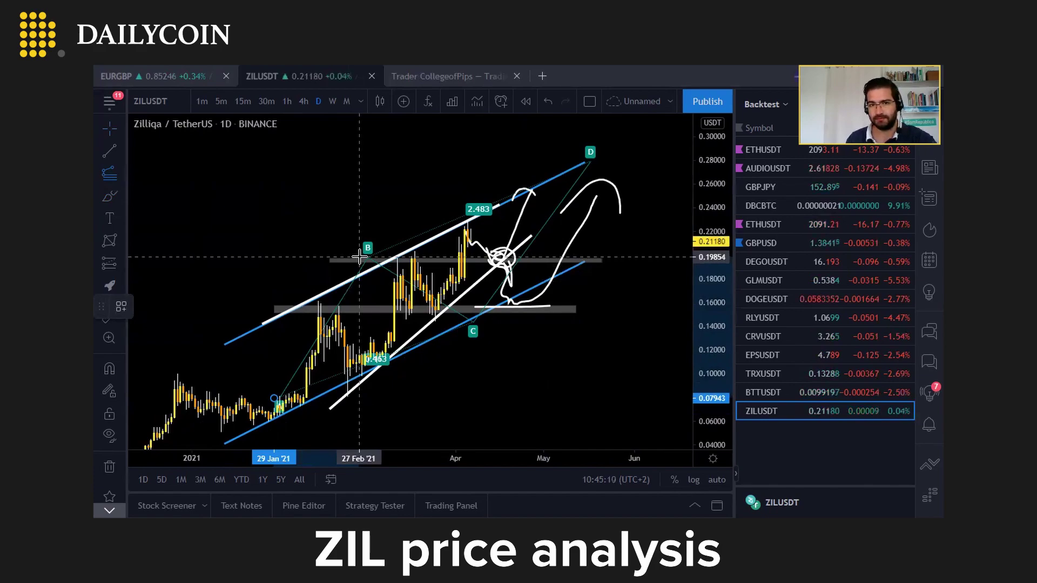
left_click(359, 257)
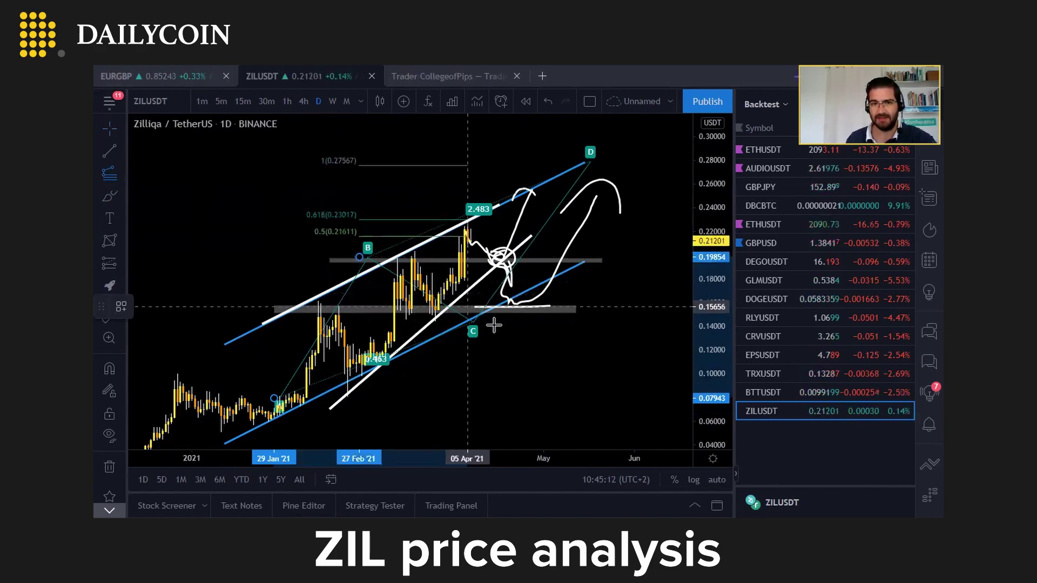
left_click(546, 321)
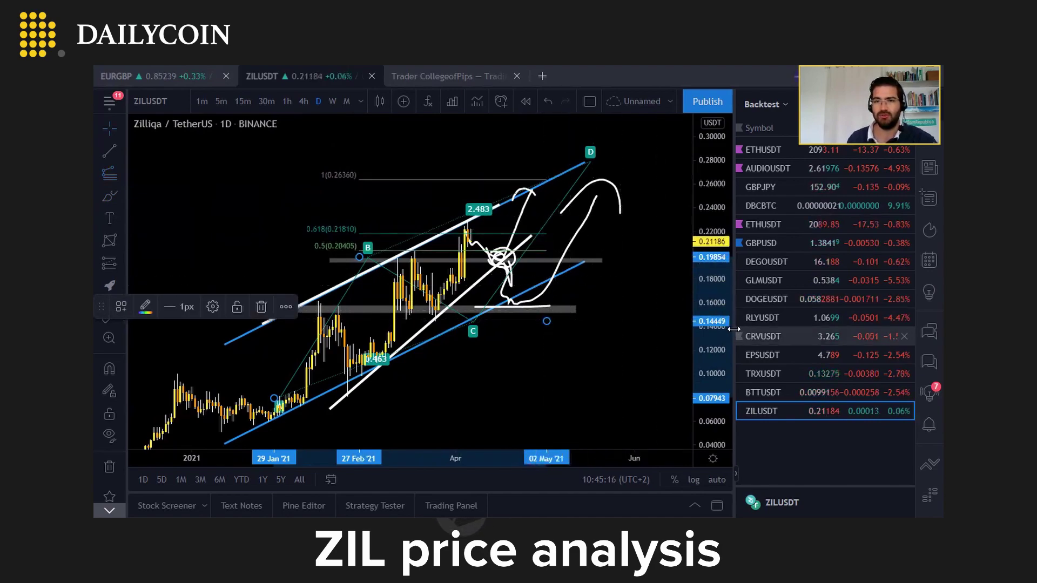
- Replace the ABCD pattern with one from A at 0.080 on 12 Feb through B at 0.204 and C at 0.145 to D at 0.264 on 6 May
left_click_drag(717, 326, 702, 273)
mouse_move(586, 124)
left_mouse_down()
mouse_move(556, 153)
mouse_move(593, 123)
left_mouse_up()
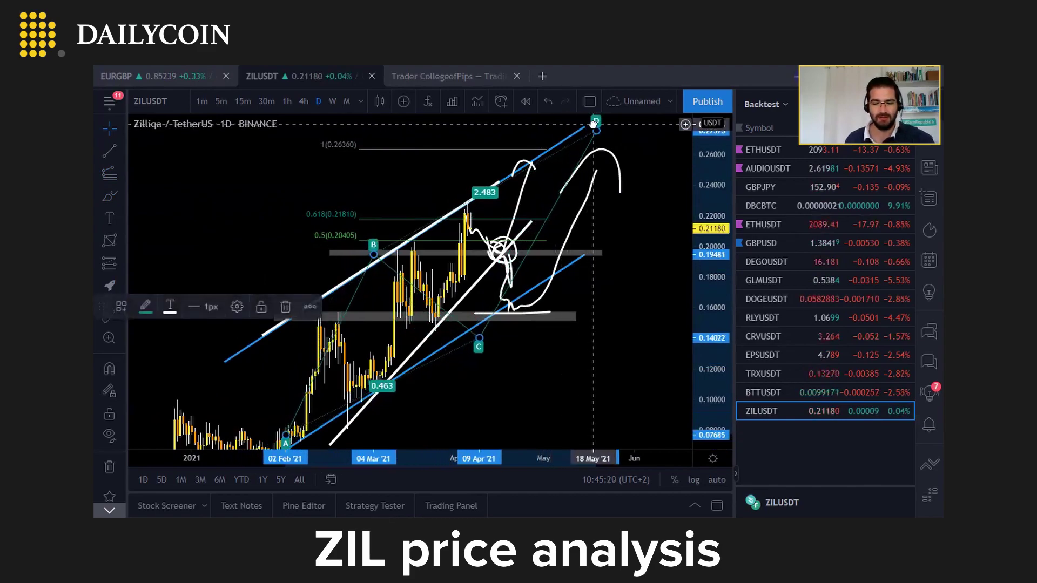
key("Delete")
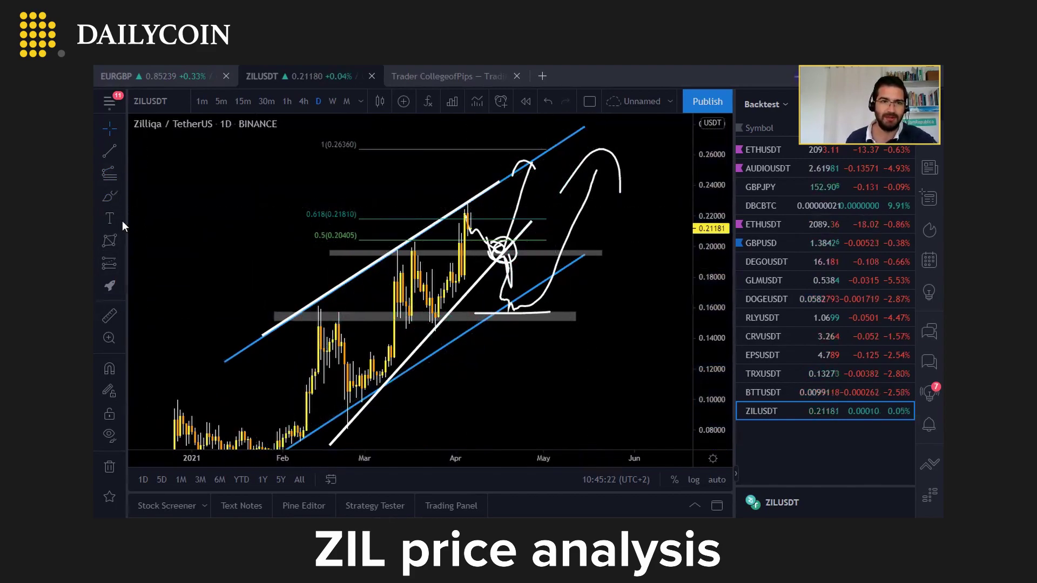
left_click(315, 428)
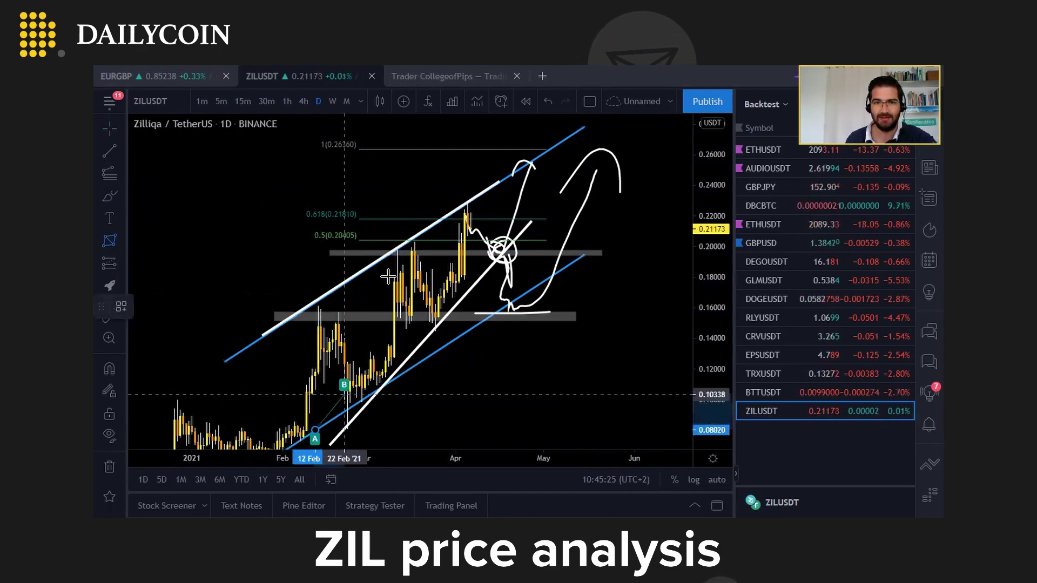
left_click(385, 240)
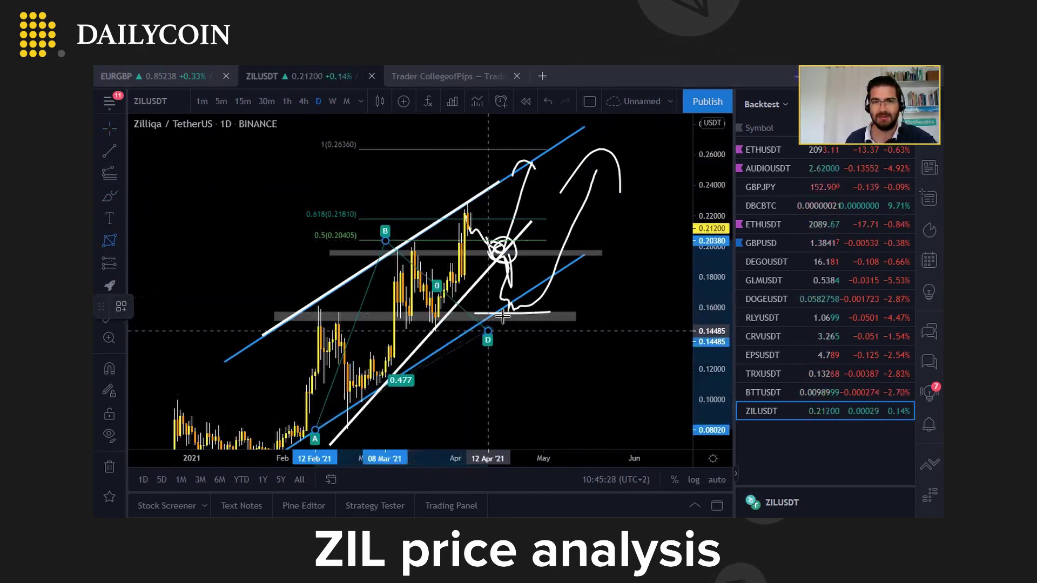
left_click(502, 318)
left_click(558, 147)
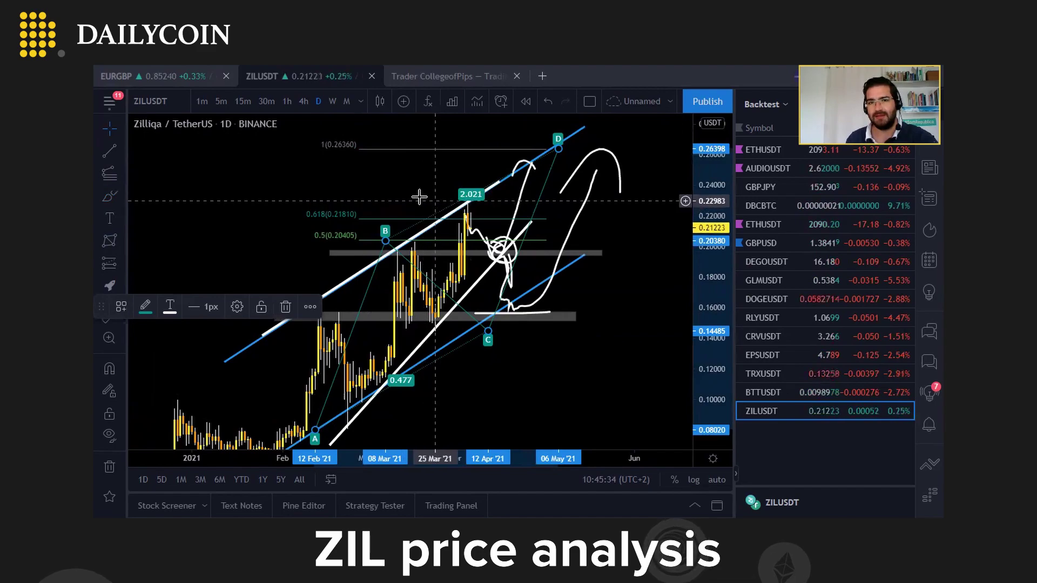
- Delete the alternative path's rising stroke, its arch, and the white rising trend line under the lows
left_click(575, 221)
key("Delete")
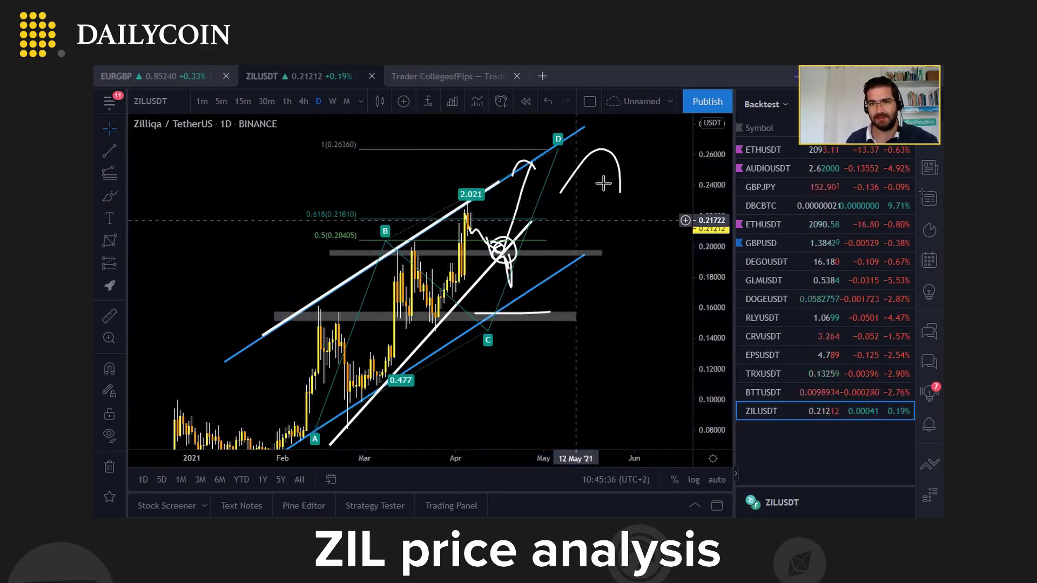
left_click(620, 172)
key("Delete")
key("ctrl+z")
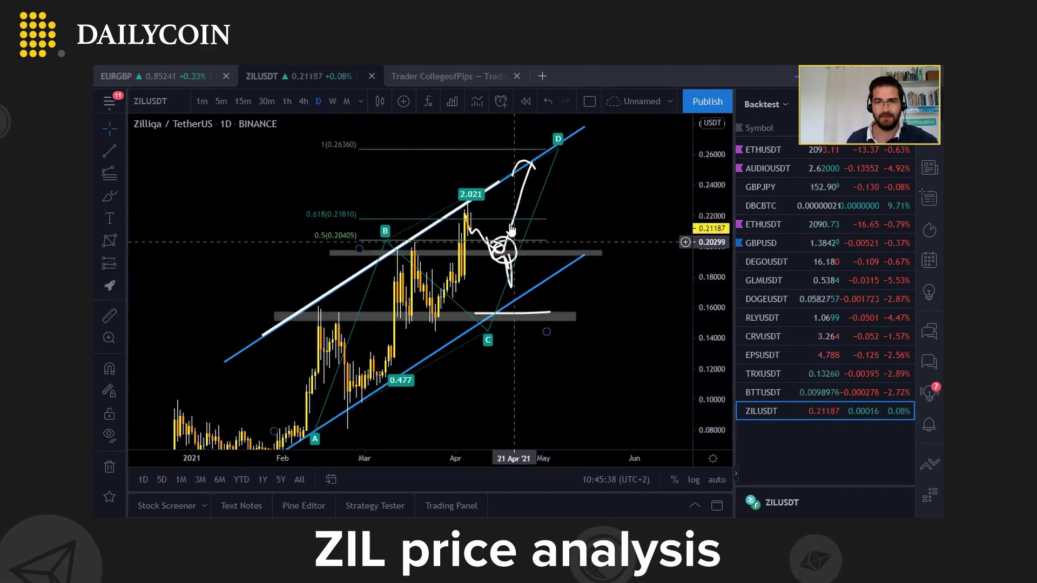
- Delete the grey support zone near 0.196 and the white stroke rising from the circle toward the channel's upper line
left_click(502, 250)
key("Delete")
left_click(501, 252)
key("Delete")
left_click(487, 245)
key("Delete")
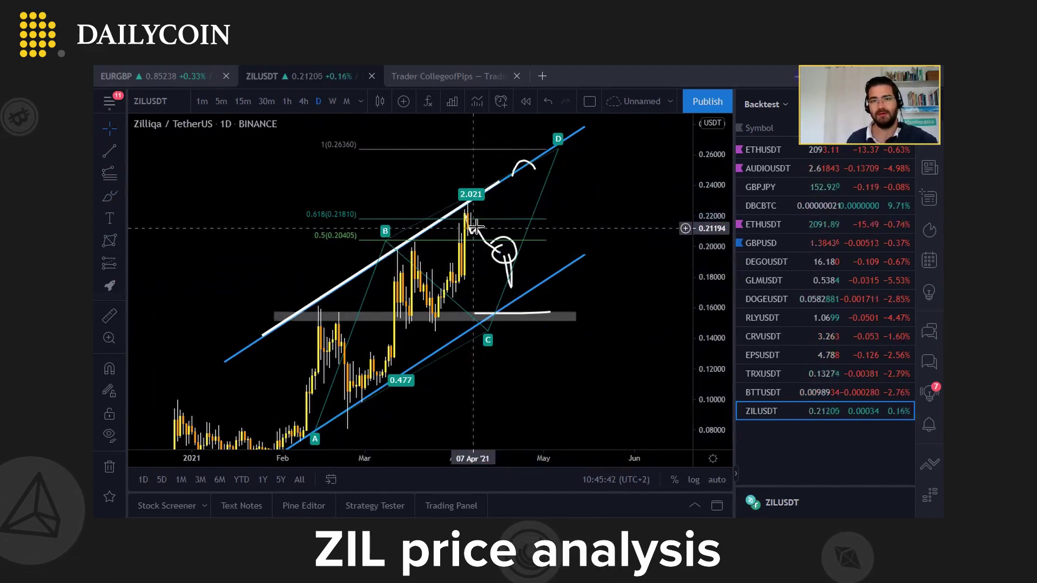
- Delete the remaining white falling path, circle and downward stroke right of the latest candles, keeping the Fibonacci extension
left_click(502, 244)
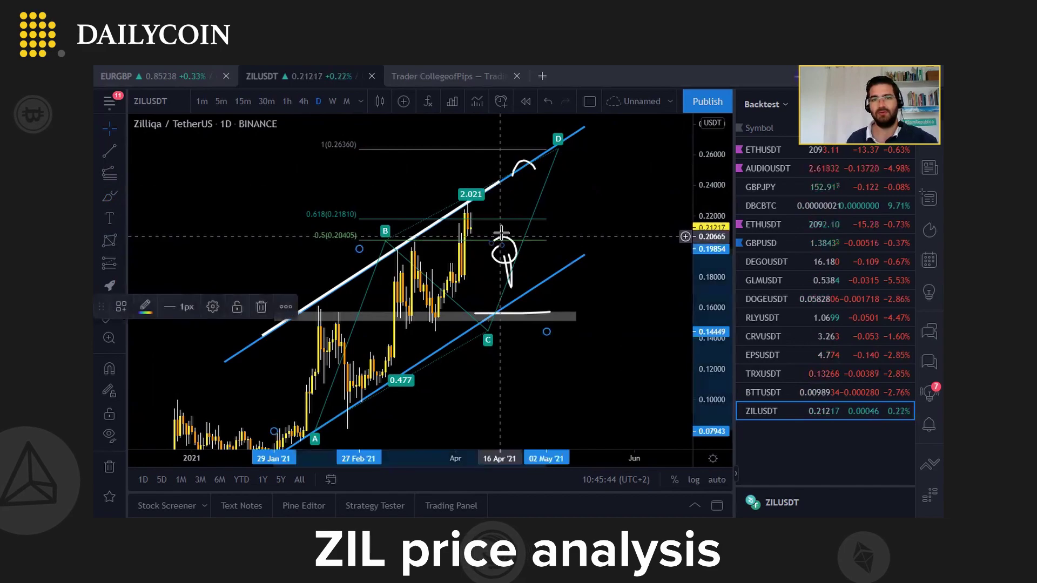
key("Delete")
key("ctrl+z")
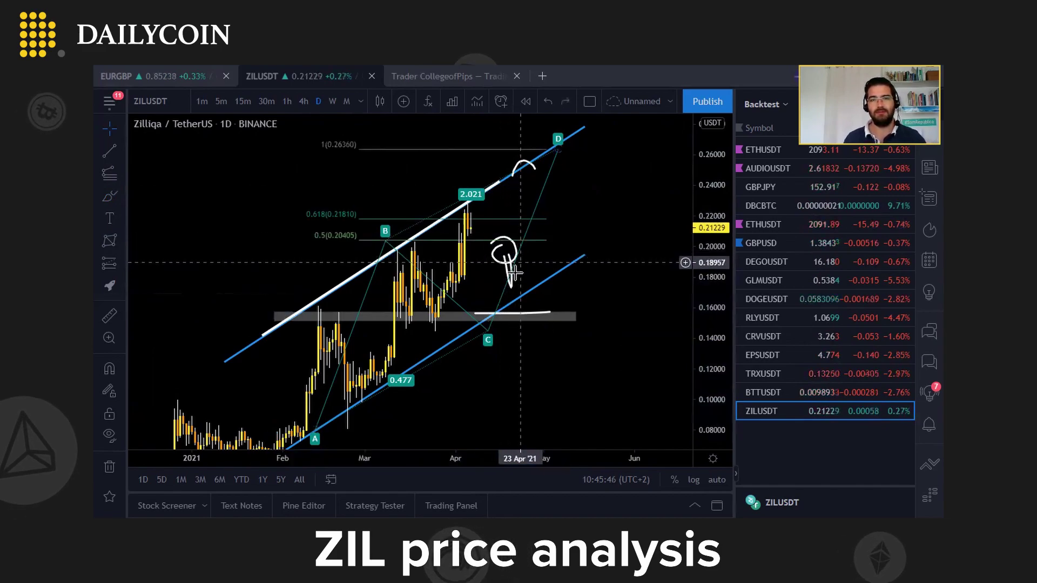
left_click(495, 266)
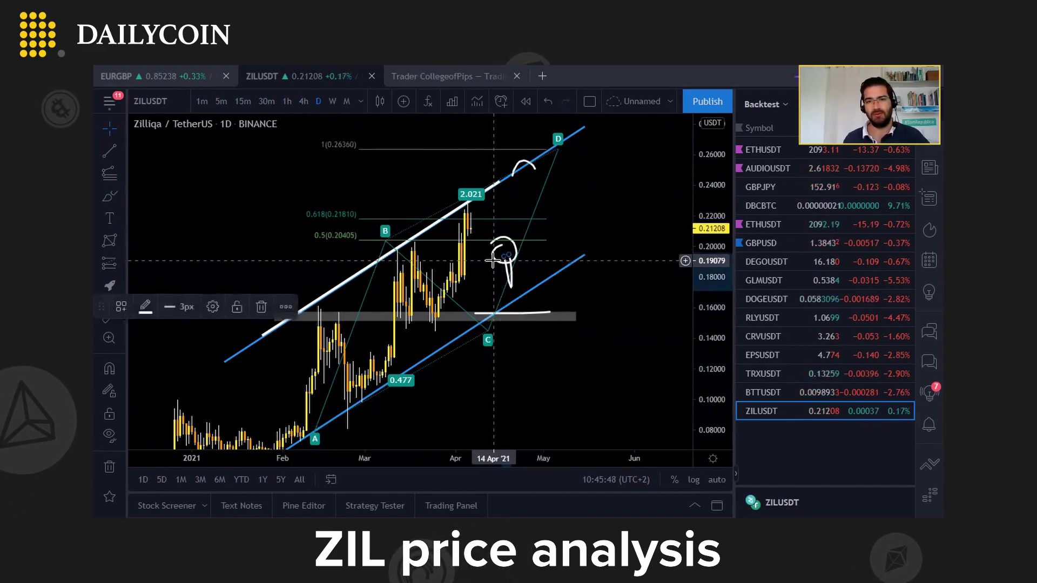
key("Delete")
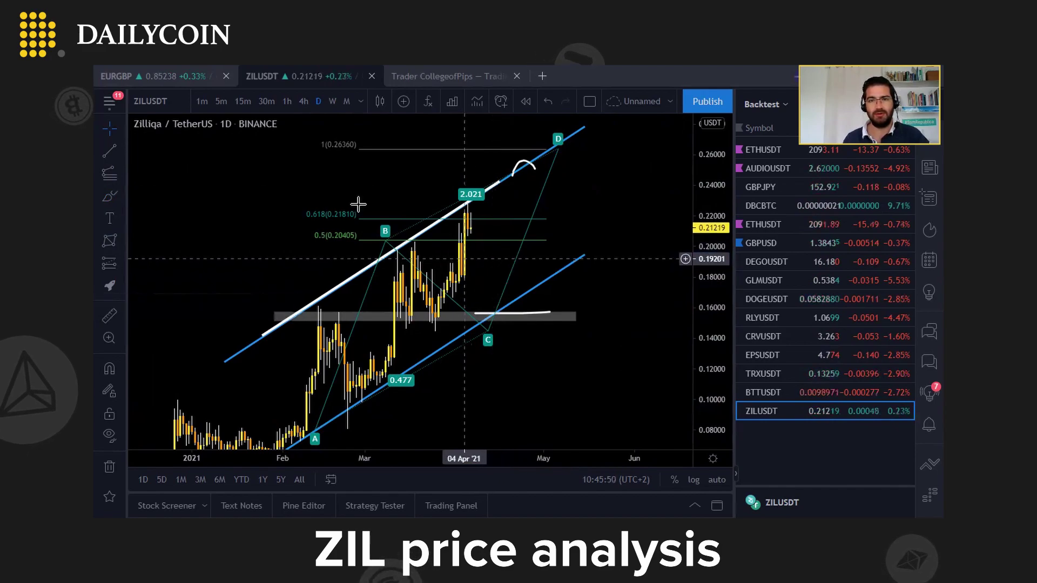
- Draw a rectangle marking a support zone between about 0.203 and 0.197, from 1 March to late May
left_click(125, 199)
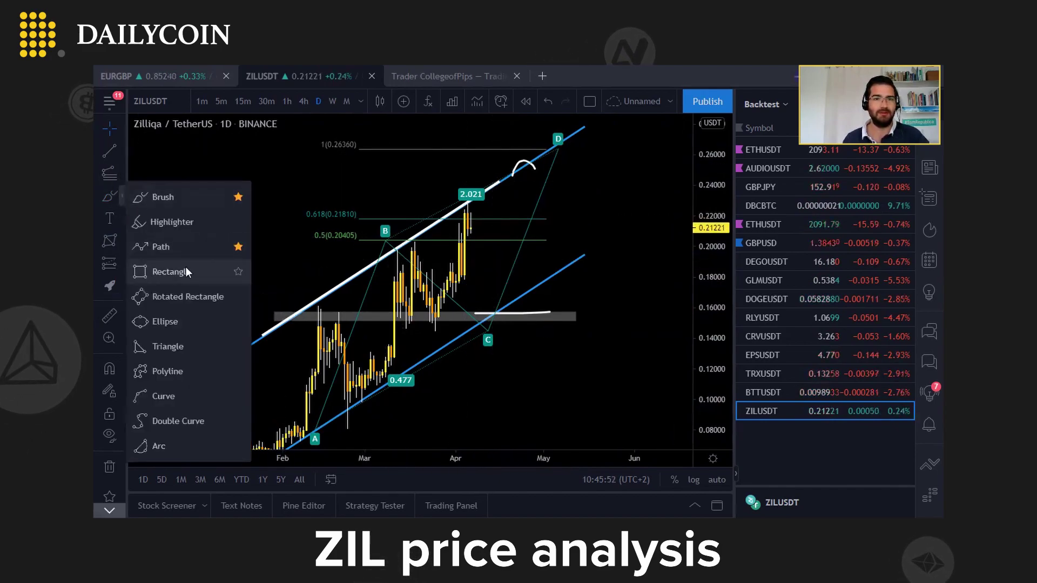
left_click(144, 267)
left_click(365, 243)
left_click_drag(619, 260, 628, 252)
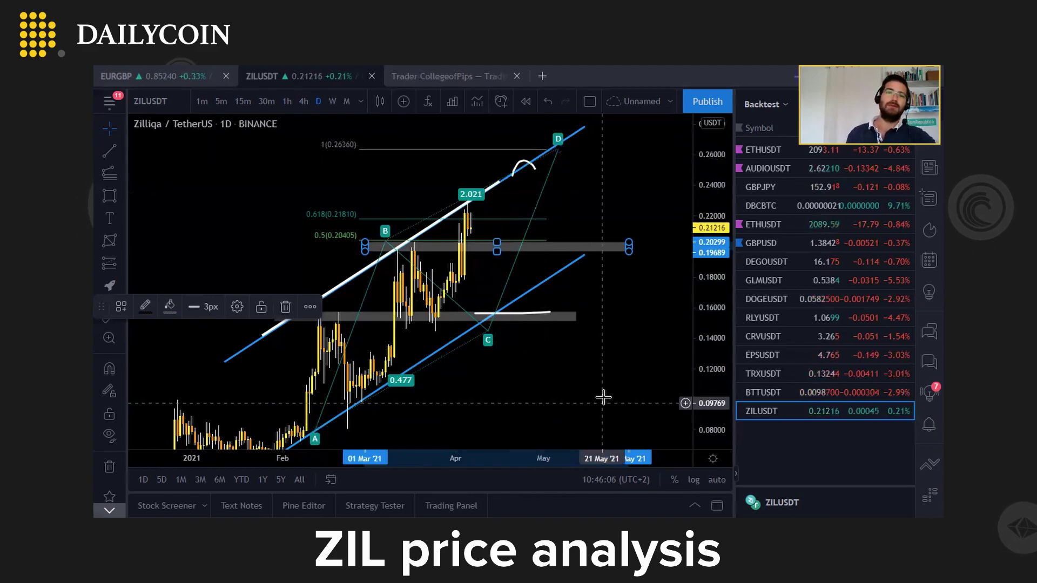
right_click(602, 398)
- Brush a circle around the lower support zone near C, with a falling path to about 0.084 in early June and a rising one to about 0.197 in mid-May
left_click_drag(528, 387, 495, 324)
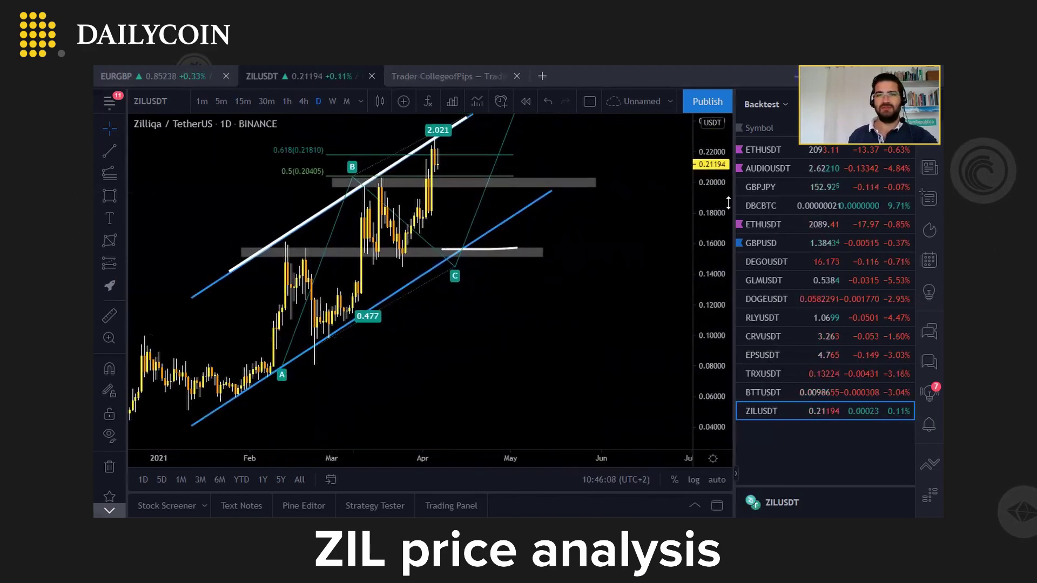
left_click_drag(708, 187, 705, 264)
scroll(543, 333, "down", 2)
left_click_drag(544, 335, 517, 351)
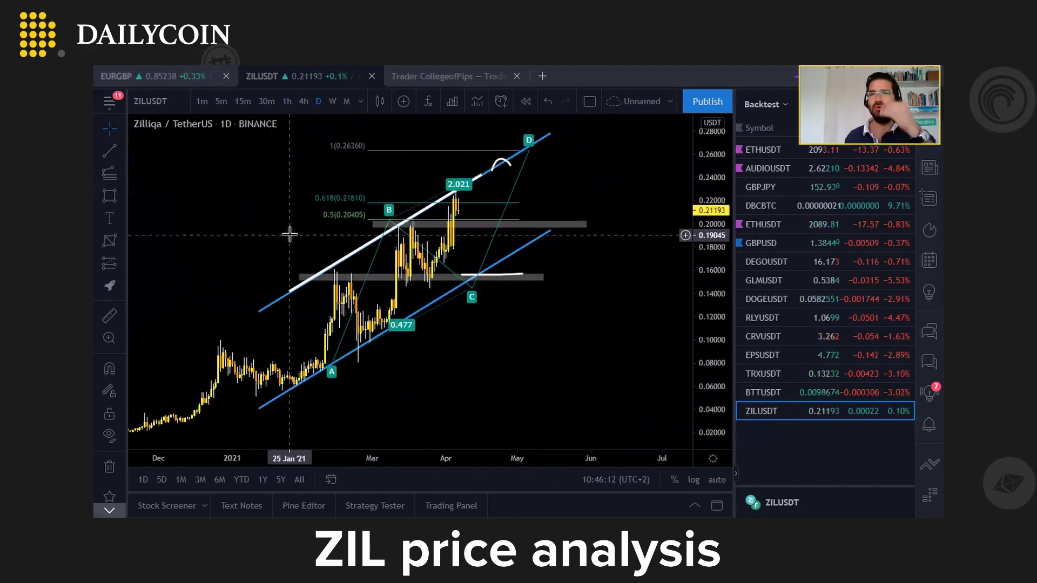
left_click(124, 199)
left_click(162, 197)
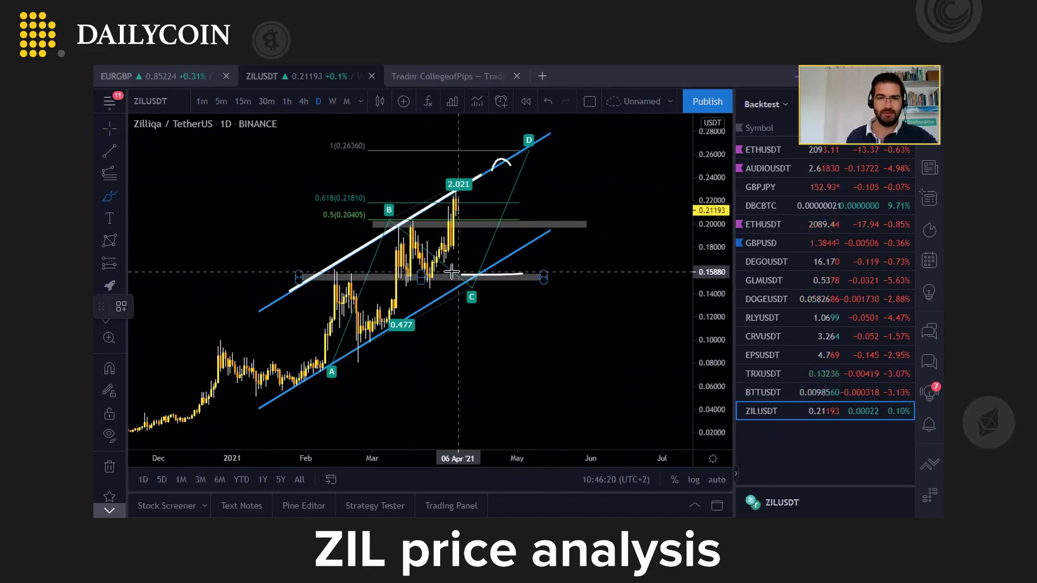
mouse_move(461, 271)
left_mouse_down()
mouse_move(475, 274)
mouse_move(448, 292)
mouse_move(466, 280)
mouse_move(520, 301)
mouse_move(610, 359)
left_mouse_up()
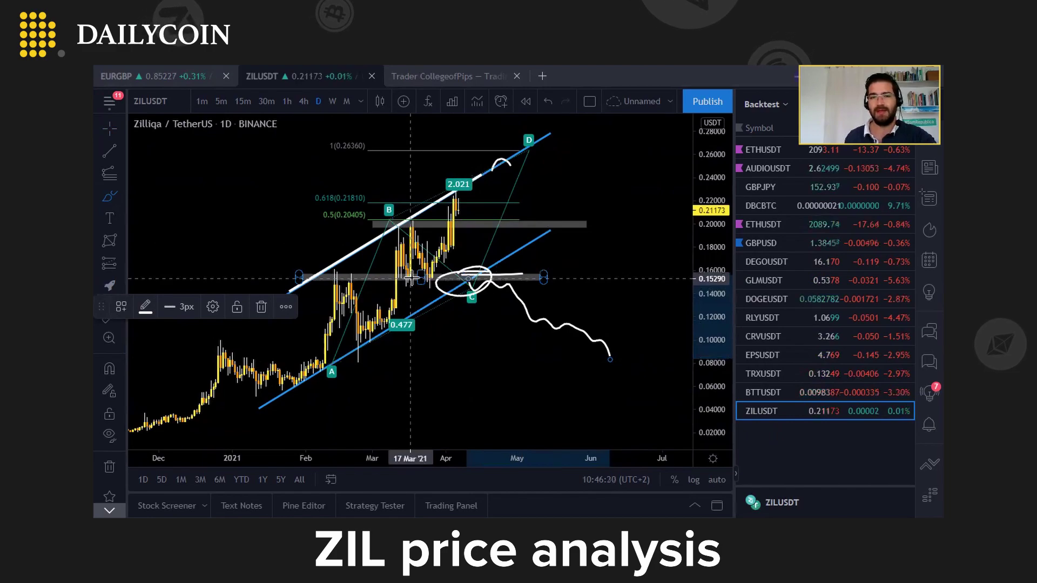
mouse_move(486, 253)
left_mouse_down()
mouse_move(513, 258)
mouse_move(561, 224)
left_mouse_up()
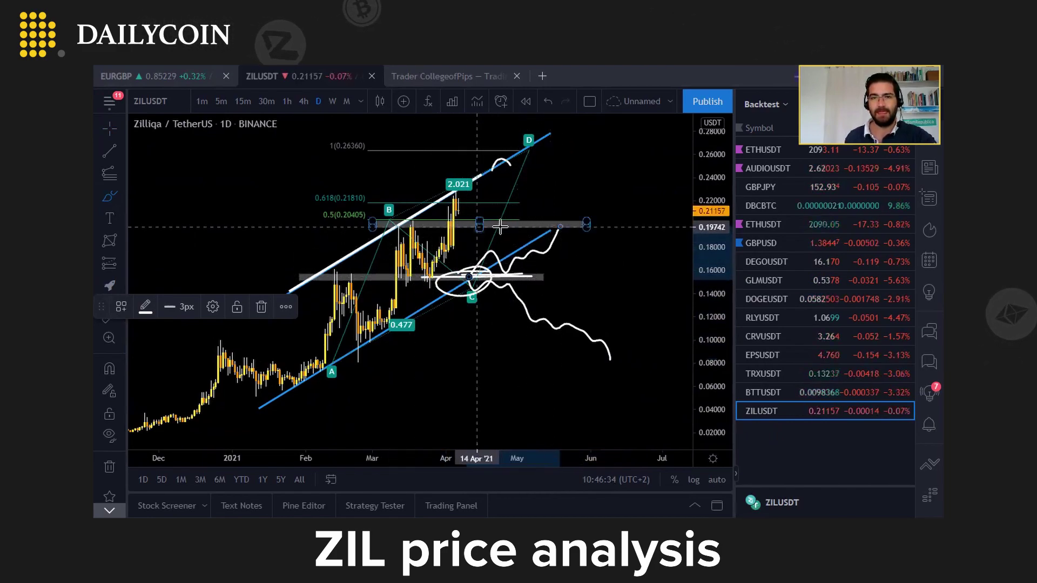